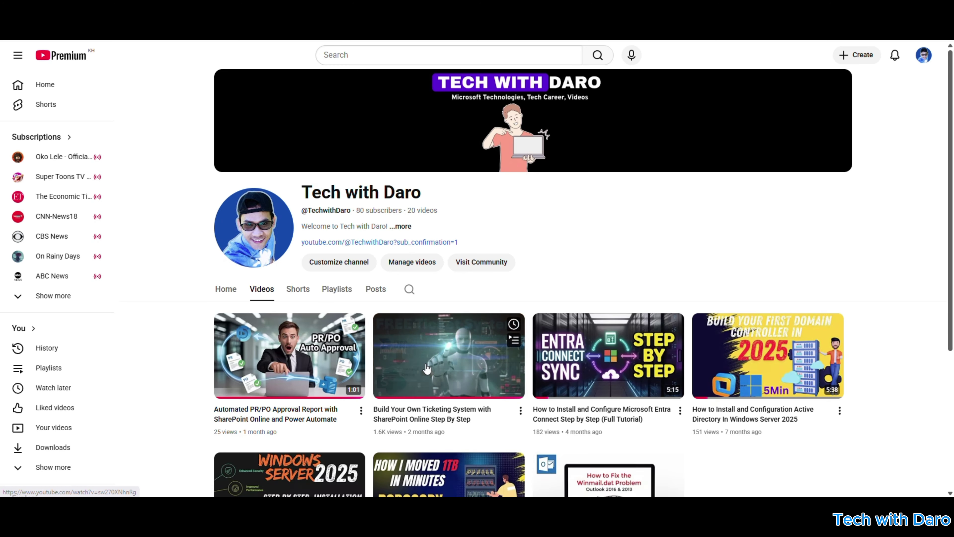
Open the ticketing system video from the Tech with Daro channel's Videos tab.
click(390, 332)
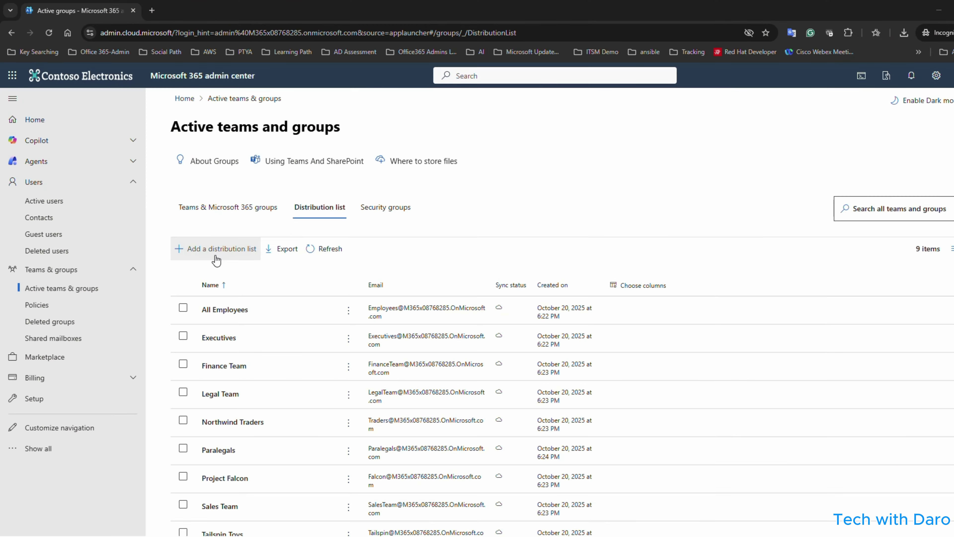
Start a new distribution list named 'helpdesk Teams'.
click(225, 253)
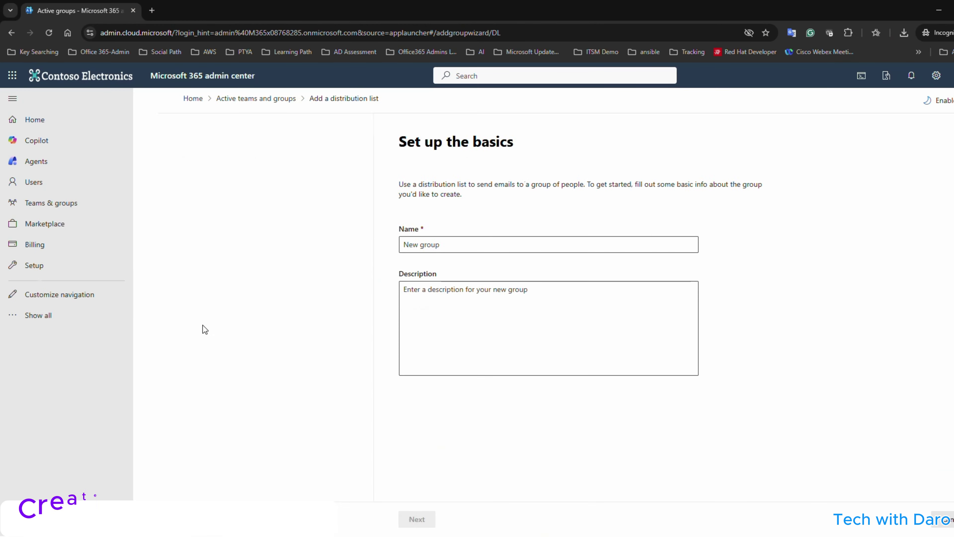
click(346, 244)
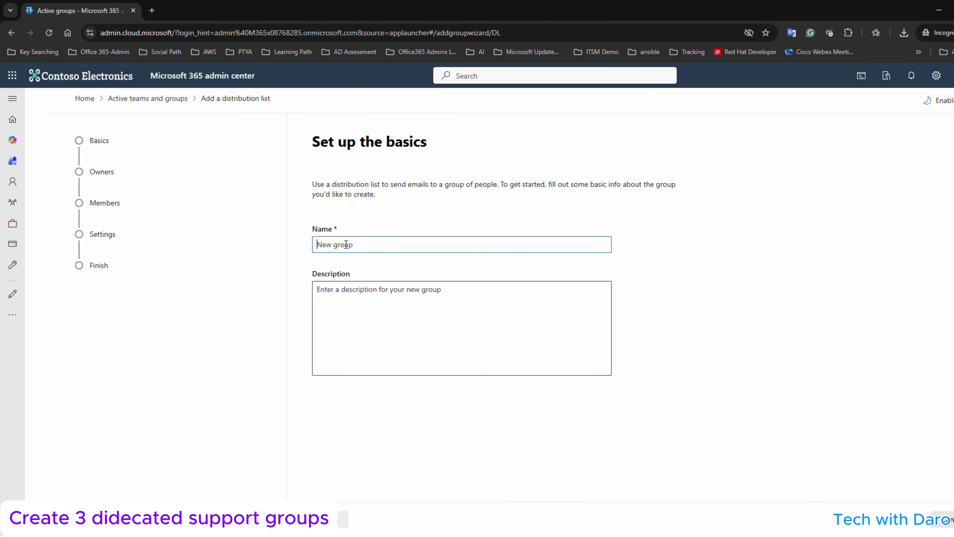
text(helpdesk Teams)
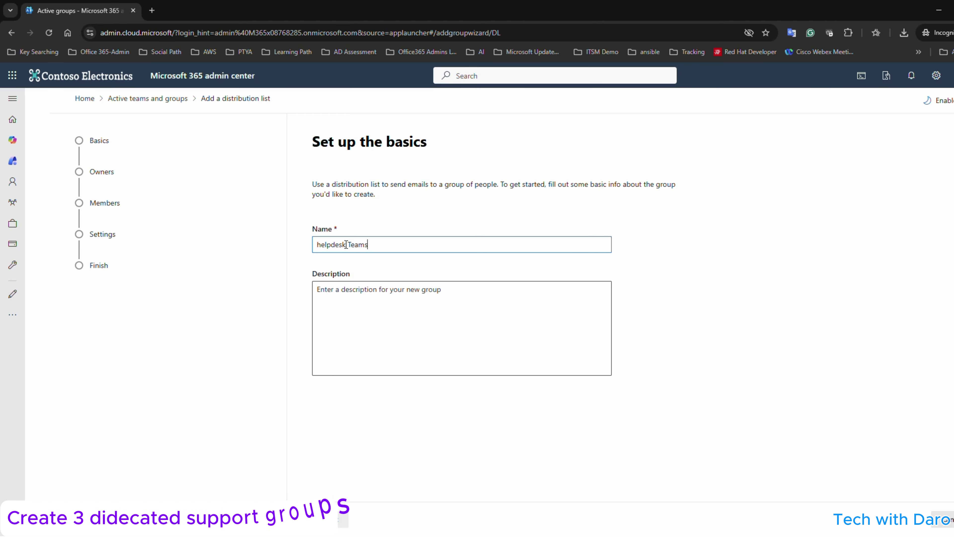
click(435, 473)
click(330, 519)
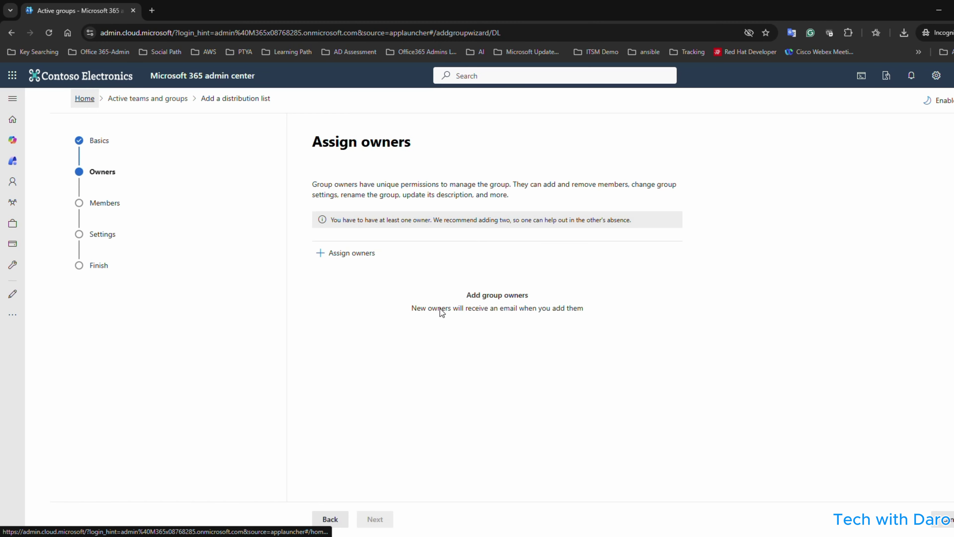
Assign MOD Administrator as the group owner.
click(324, 253)
click(739, 179)
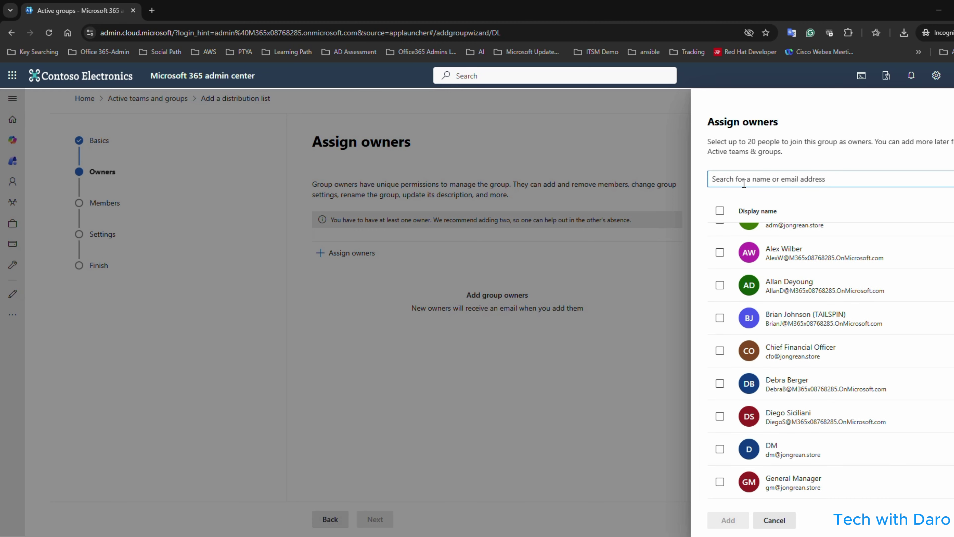
text(admin)
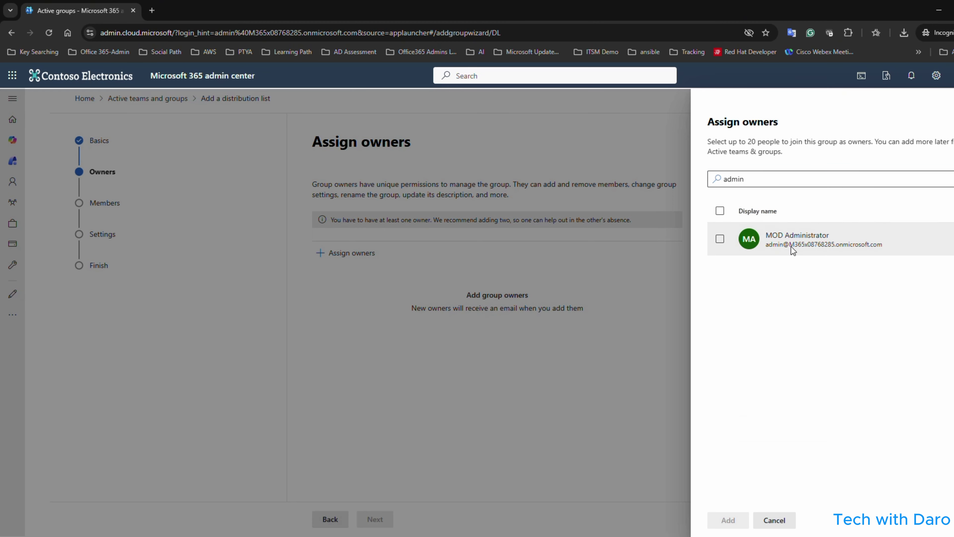
click(720, 239)
click(728, 519)
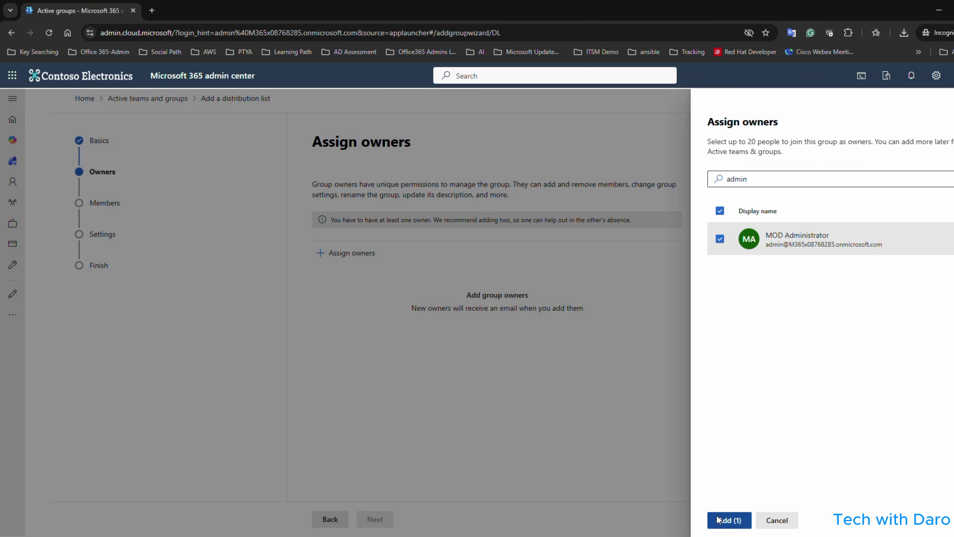
Add helpdesk Support1 as a group member.
click(375, 519)
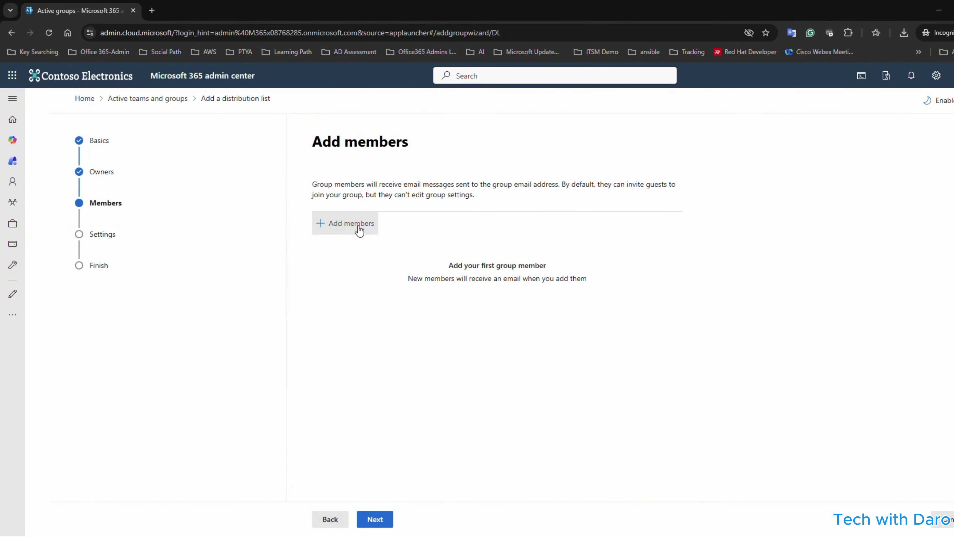
click(351, 222)
click(775, 175)
text(h)
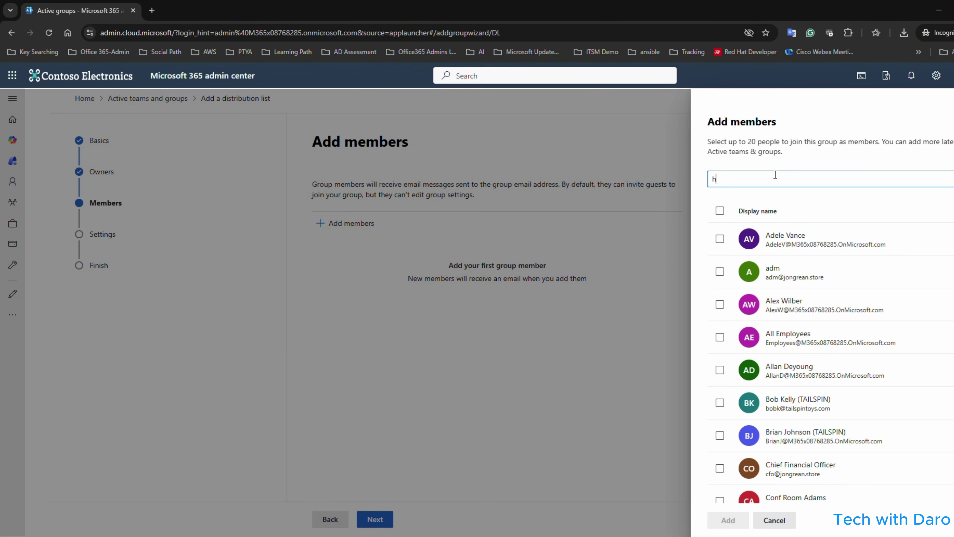
text(elpdesk)
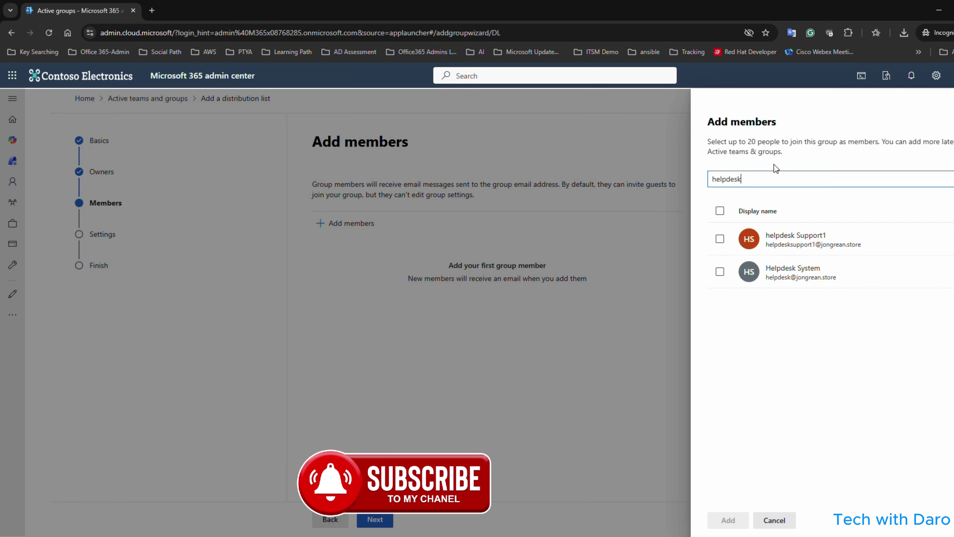
click(727, 239)
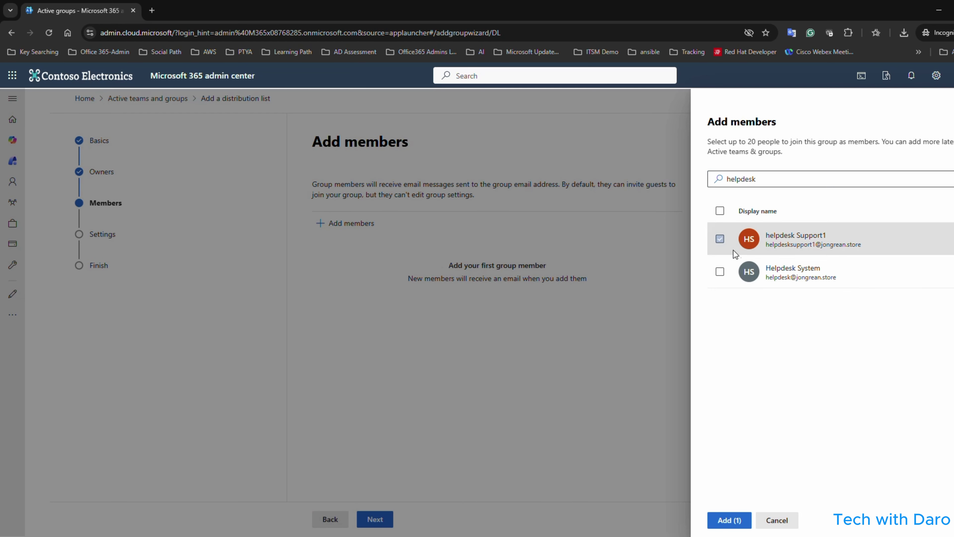
click(729, 519)
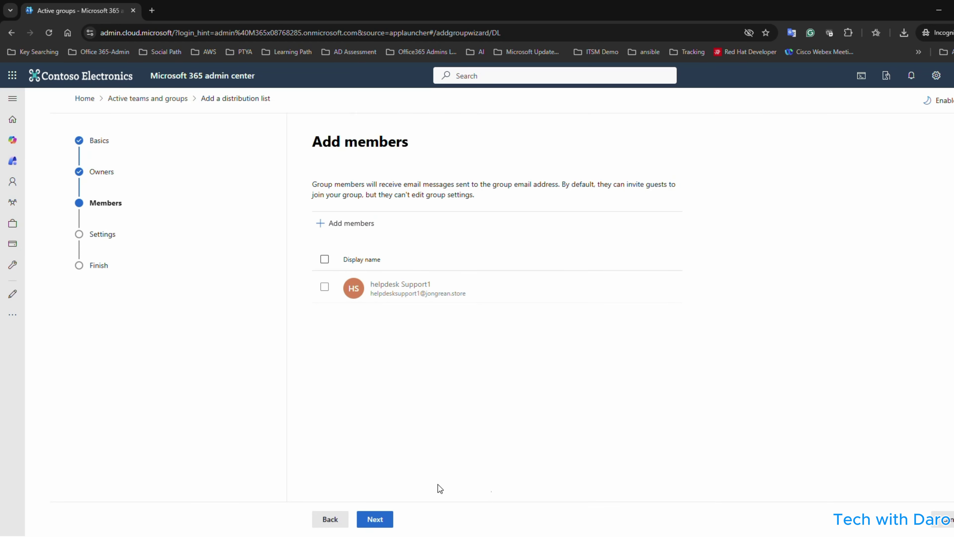
Set the group email address, allow outside senders, and create the group.
click(375, 519)
click(419, 243)
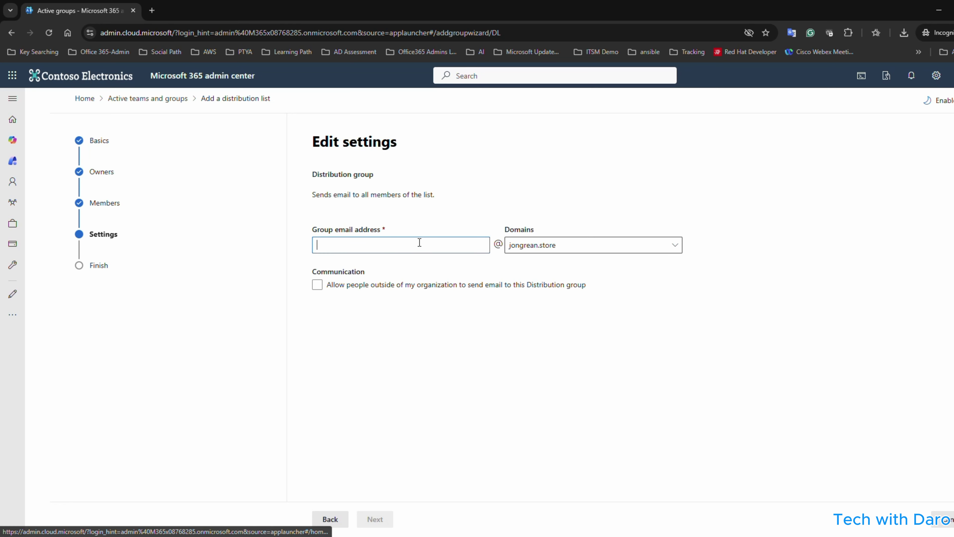
text(helpdeskteams)
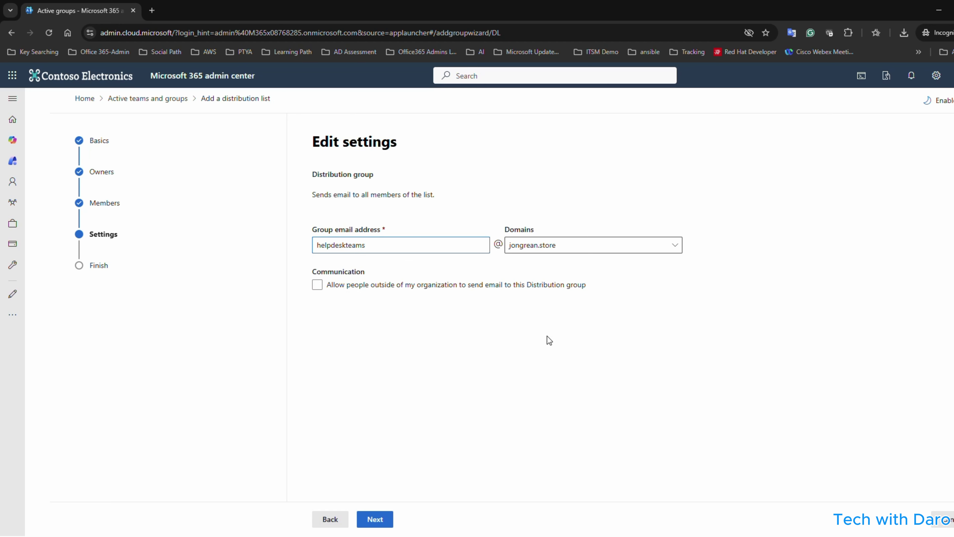
click(547, 337)
click(459, 289)
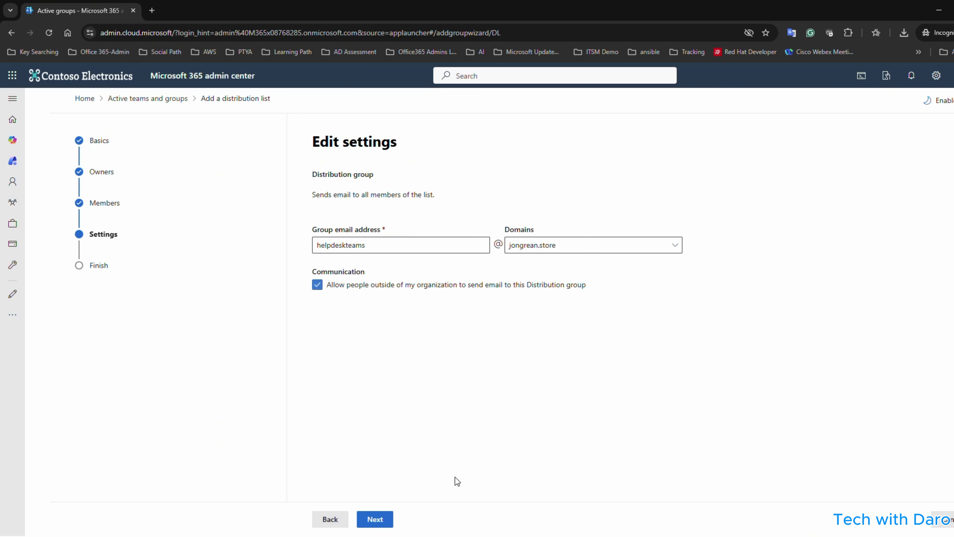
click(375, 518)
click(388, 519)
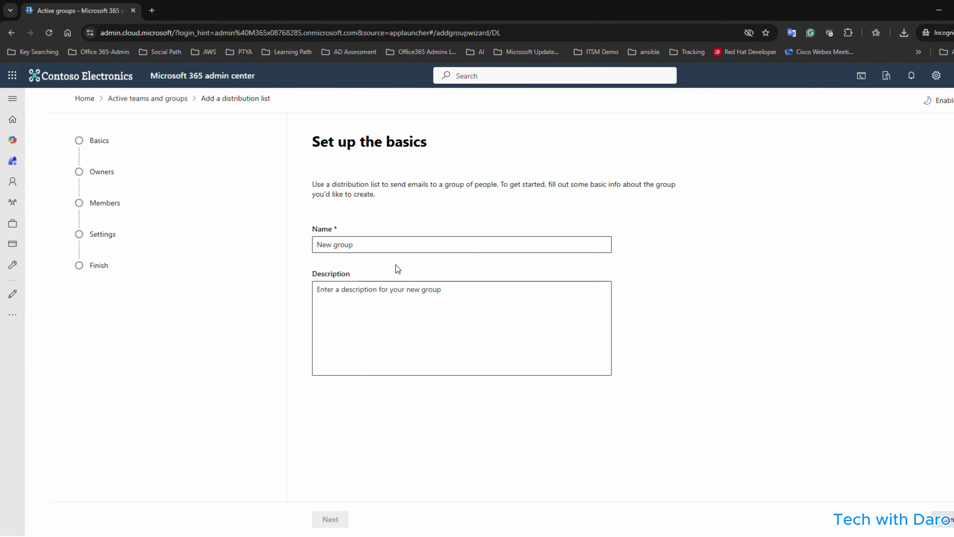
Name the next group Support Teams and assign MOD Administrator as owner.
click(376, 248)
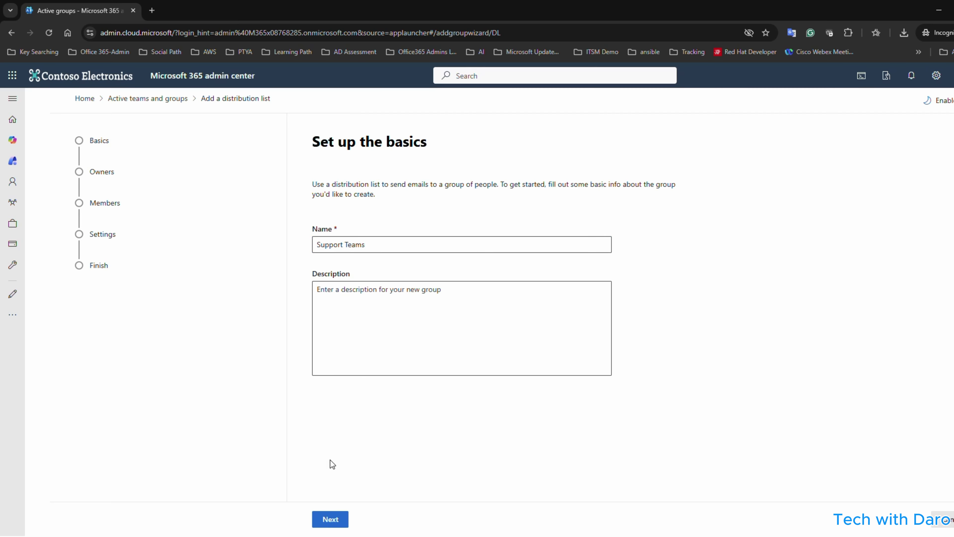
click(330, 519)
click(346, 252)
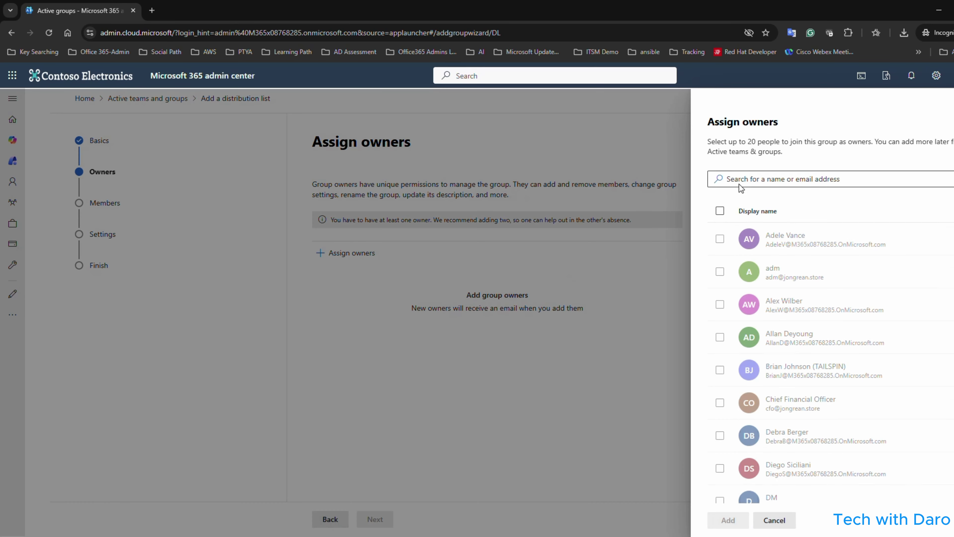
click(746, 174)
text(admin)
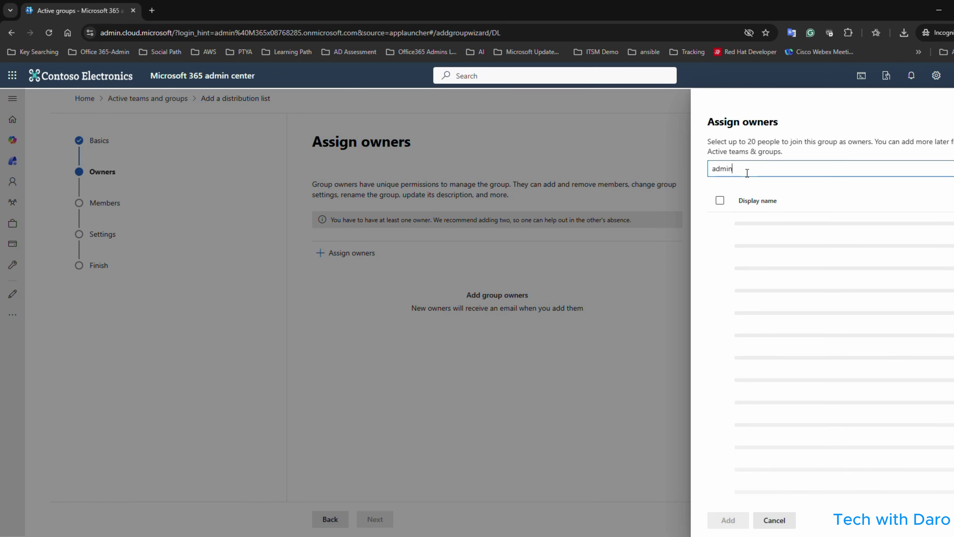
click(720, 238)
click(728, 519)
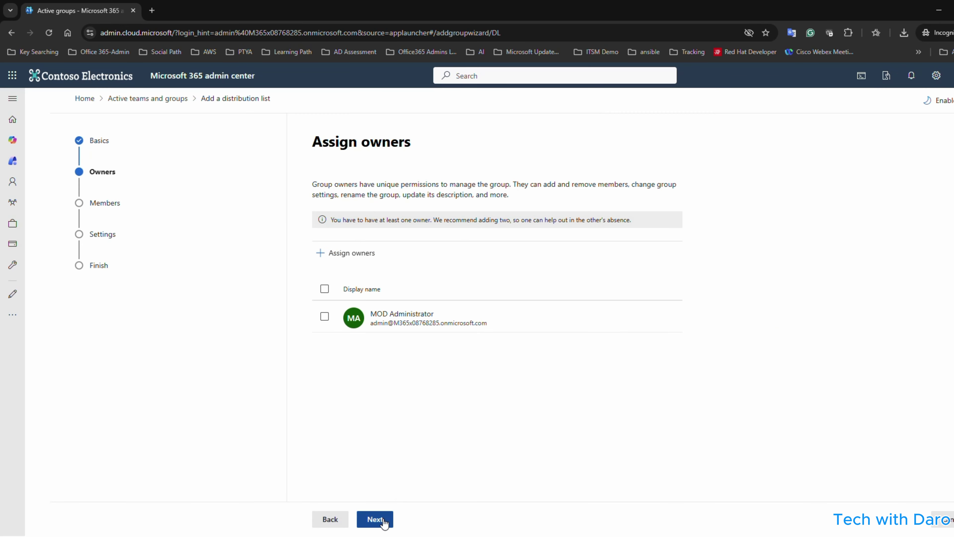
Add Support Operation1 as a group member.
click(376, 519)
click(340, 223)
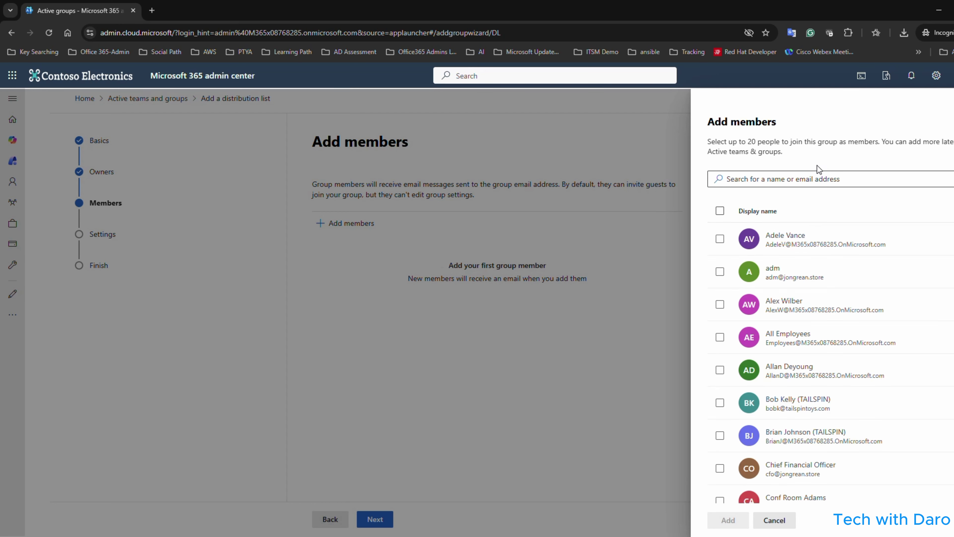
click(801, 180)
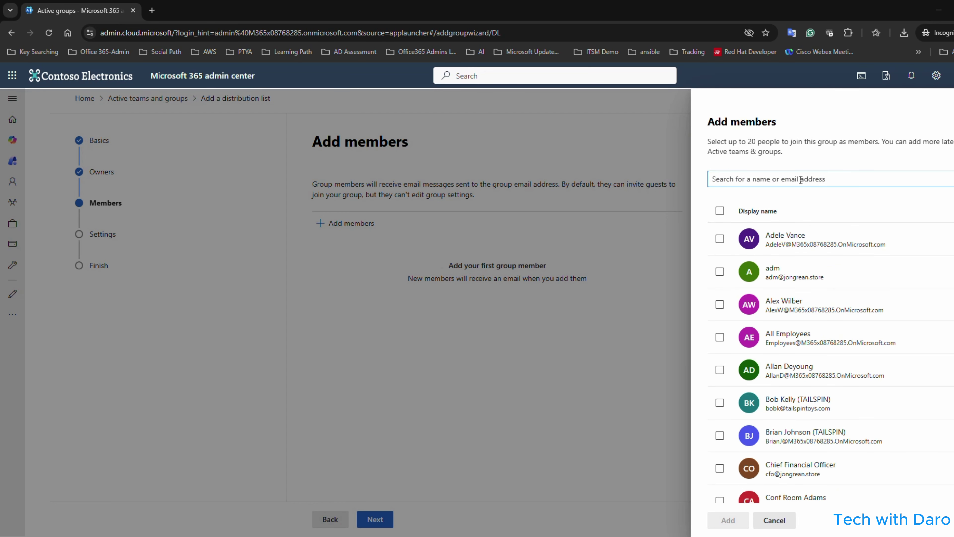
text(suppor)
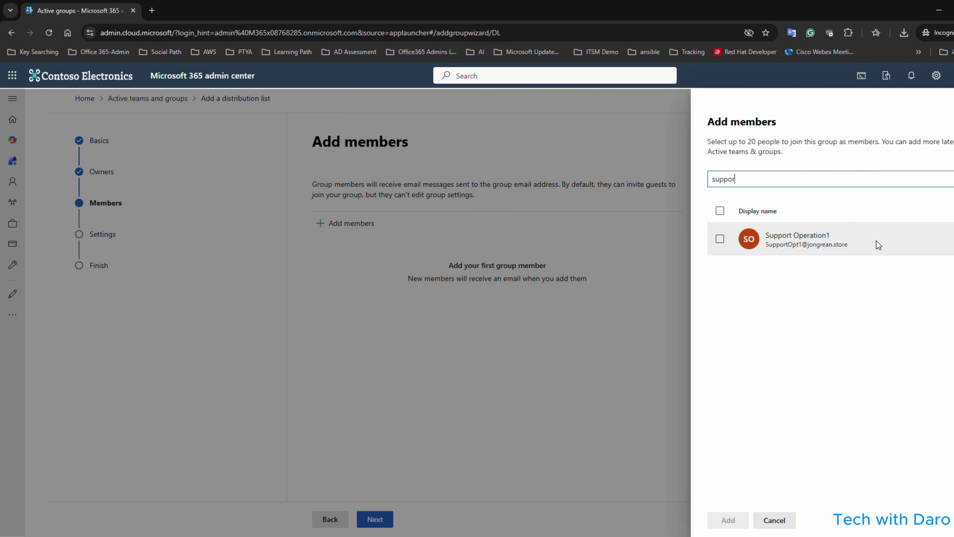
click(719, 240)
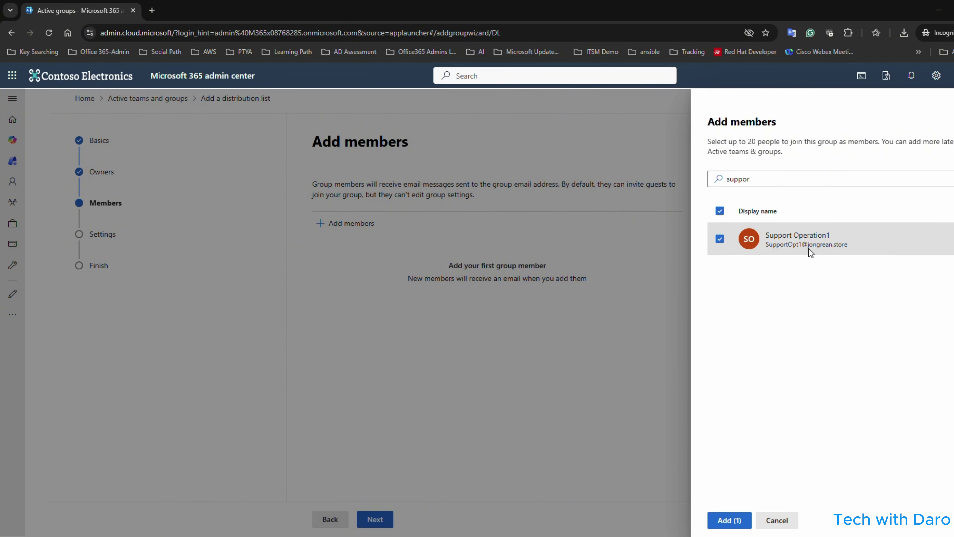
click(728, 520)
Set the group email, allow outside senders, create the group, and close the wizard.
click(379, 519)
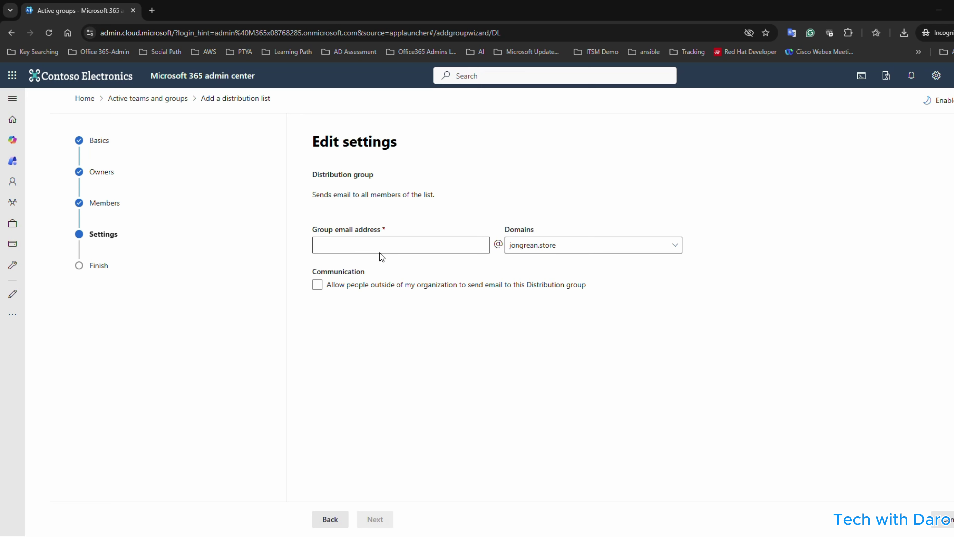
click(381, 246)
text(SupportTeams)
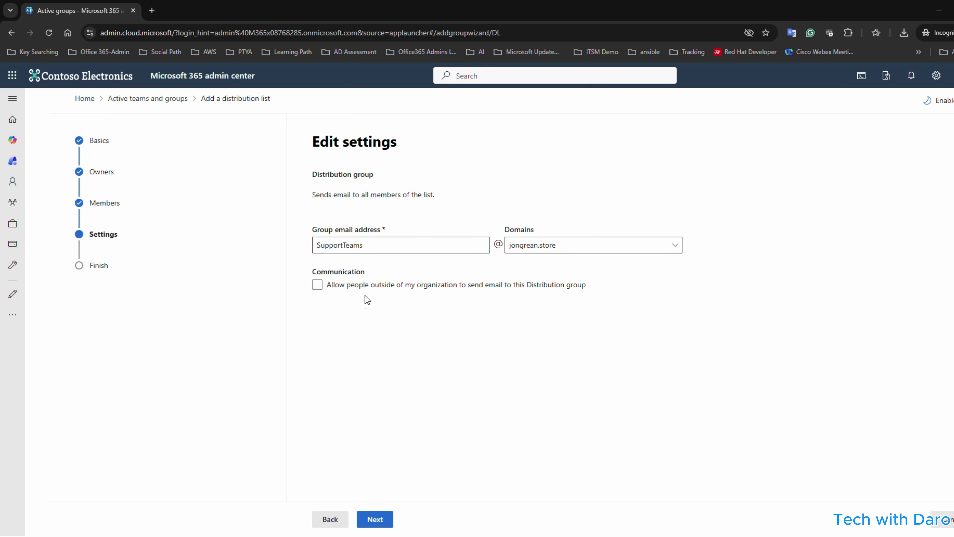
click(366, 286)
click(375, 518)
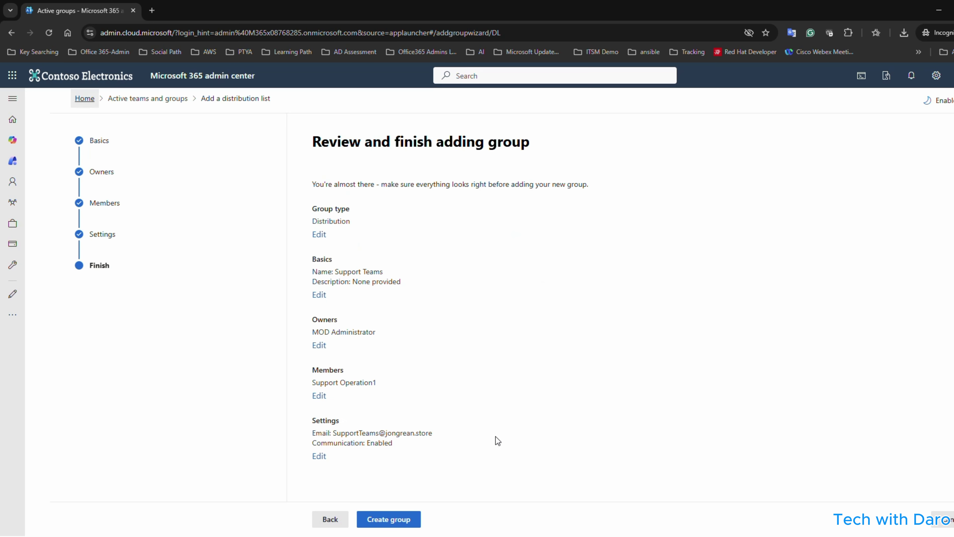
click(406, 525)
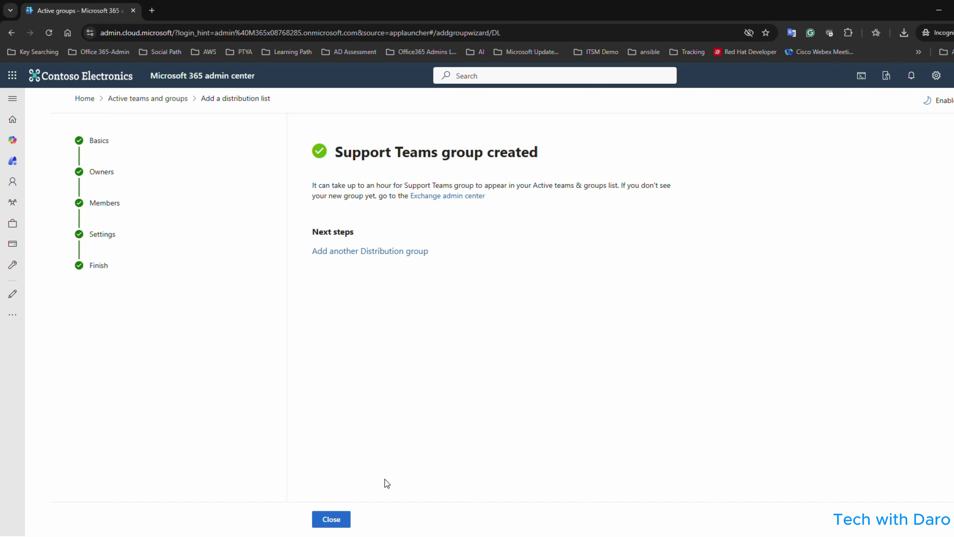
key(Return)
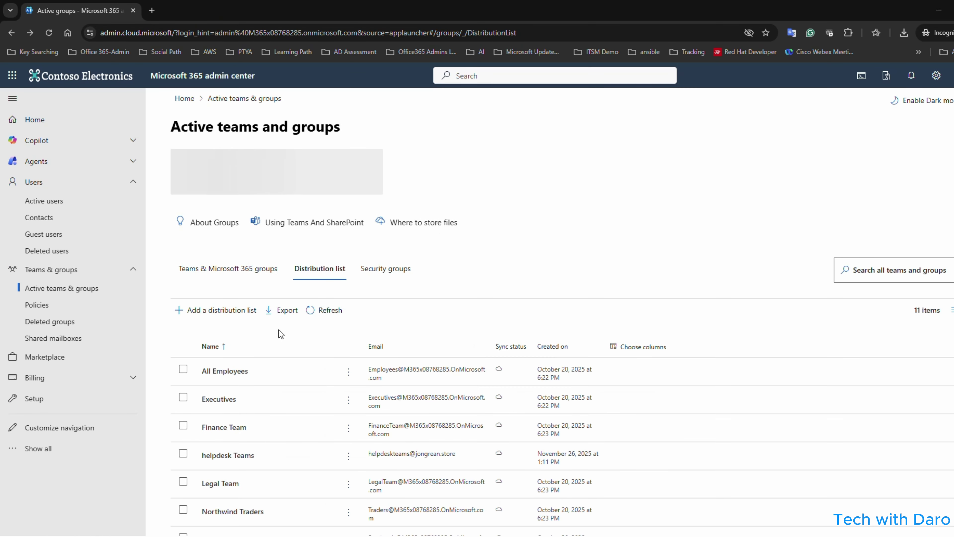
Start a NetworkInfra Teams distribution list with MOD Administrator as owner.
click(222, 309)
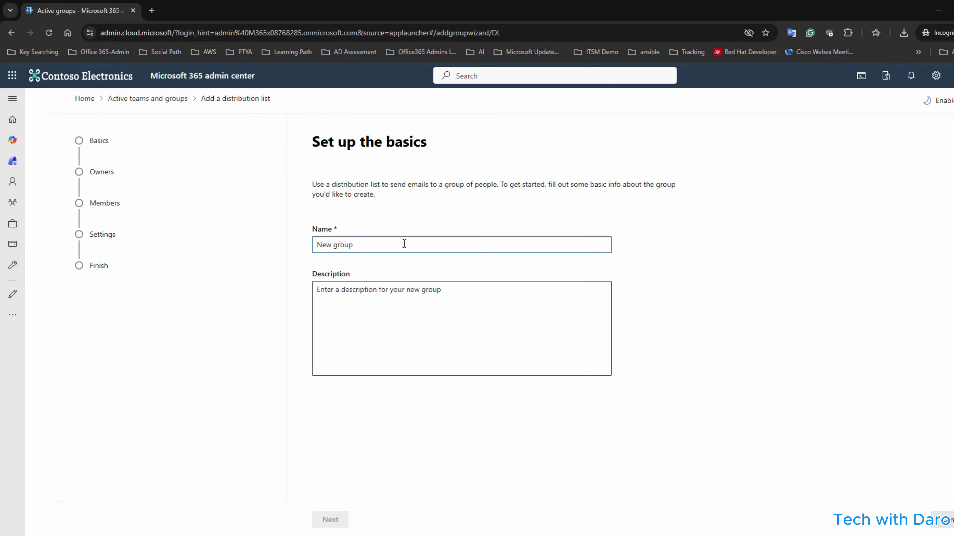
text(Networki)
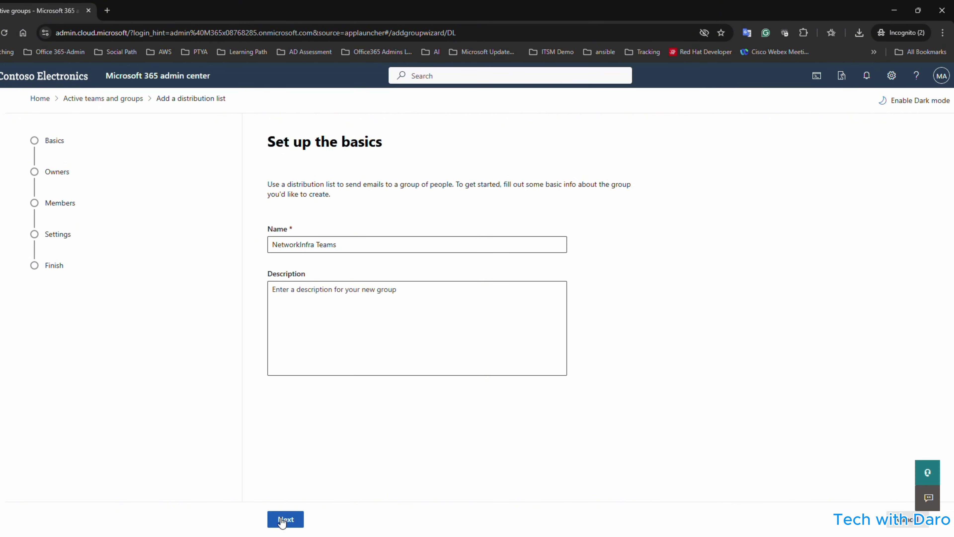
click(285, 519)
click(302, 252)
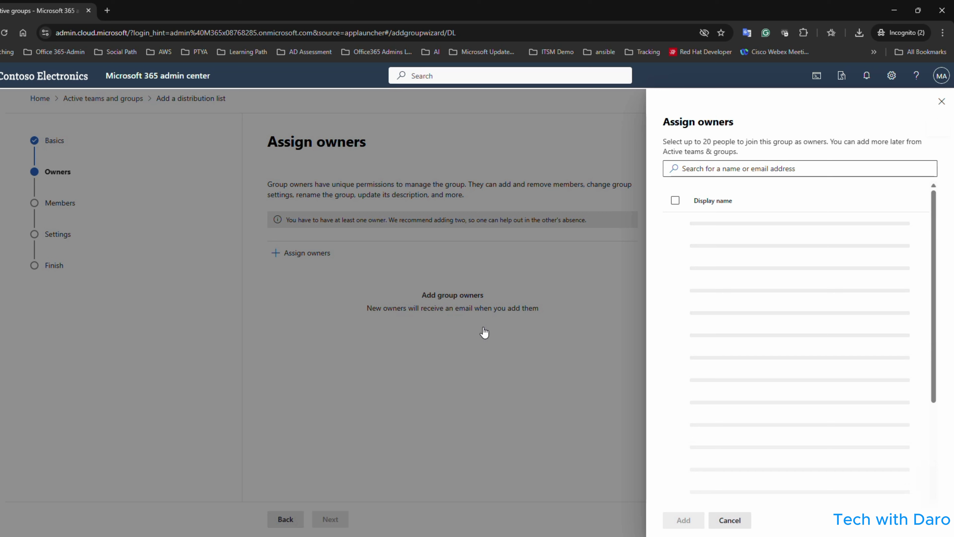
click(746, 179)
text(admin)
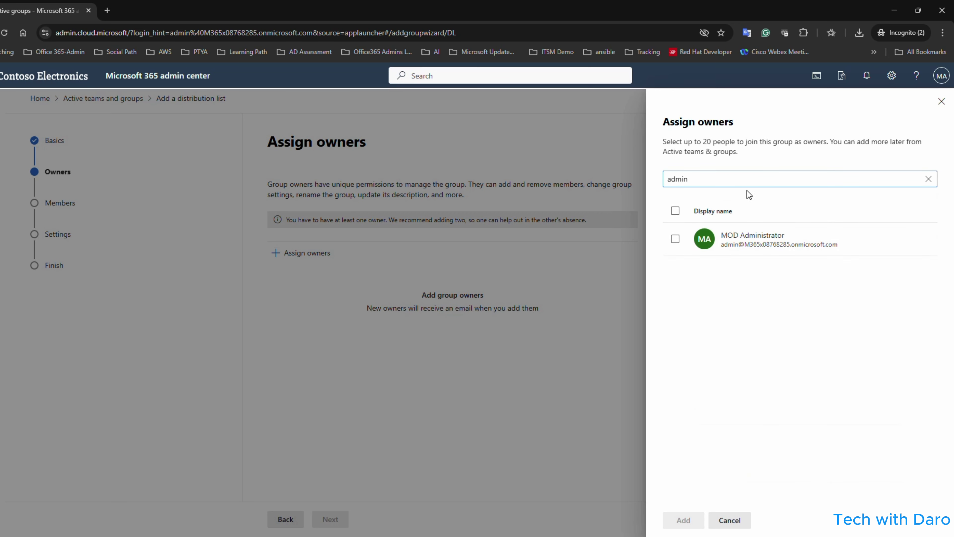
click(675, 239)
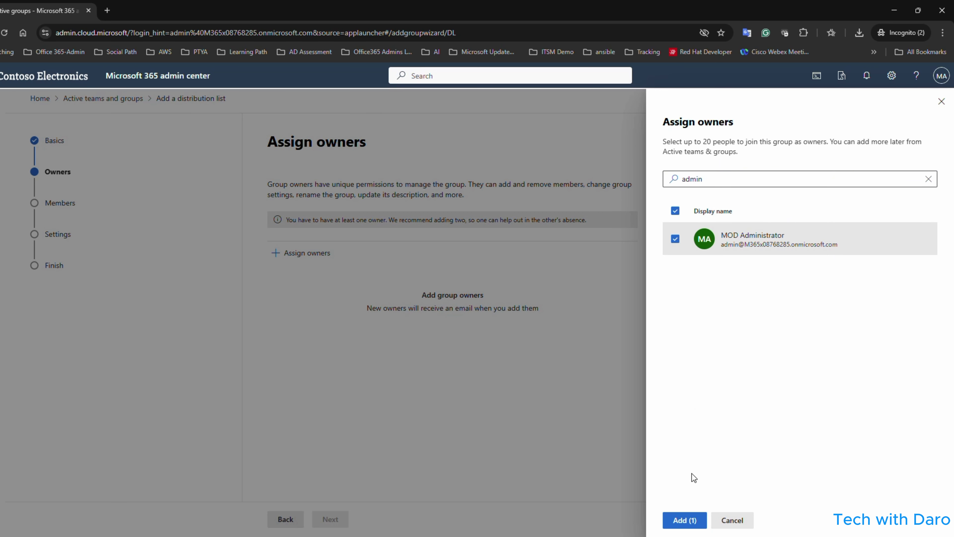
click(683, 520)
Add Network Infra 1 as a group member.
click(330, 519)
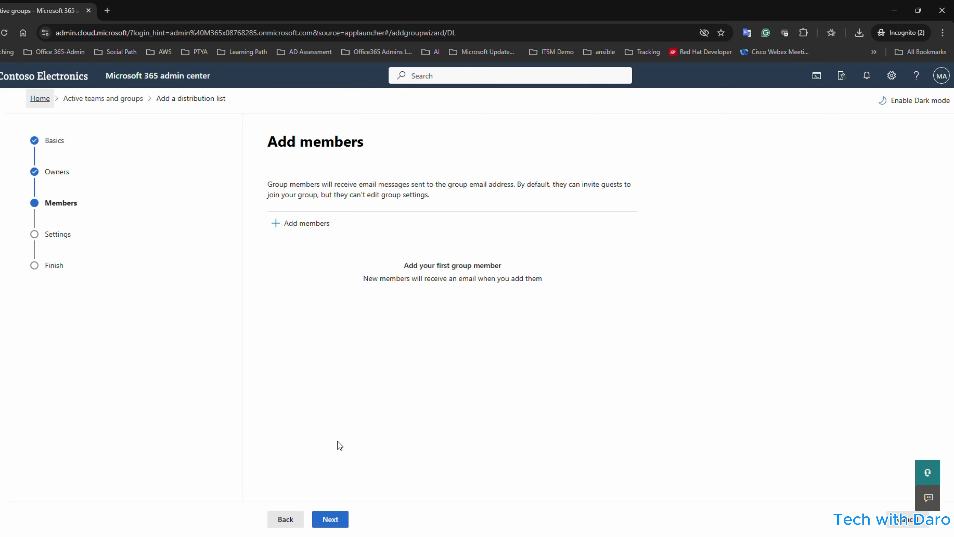
click(299, 223)
click(690, 176)
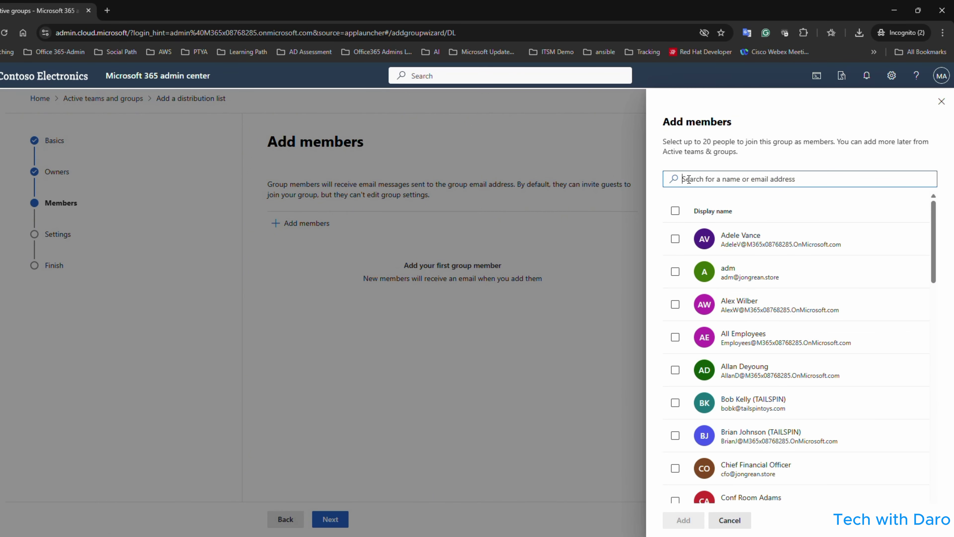
text(netwo)
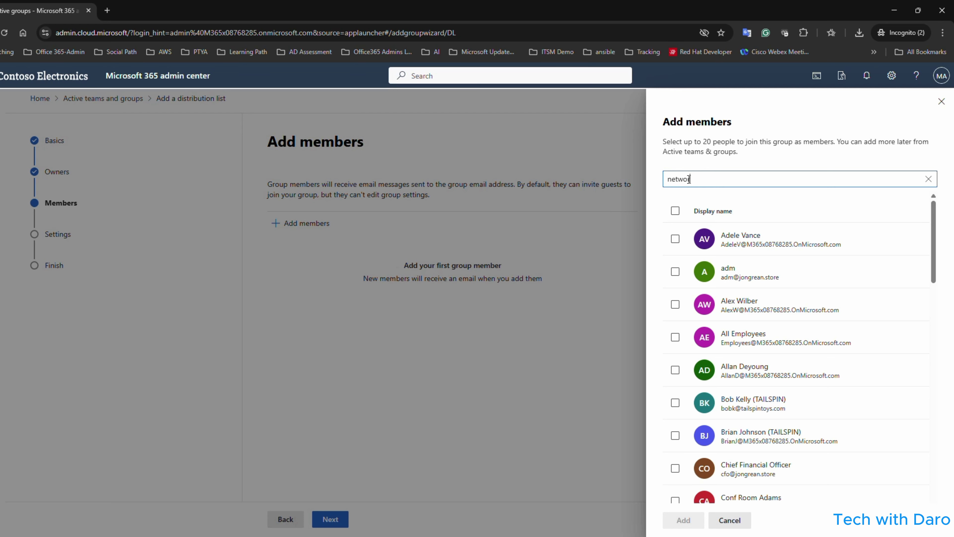
key(BackSpace)
key(BackSpace)
text(inf)
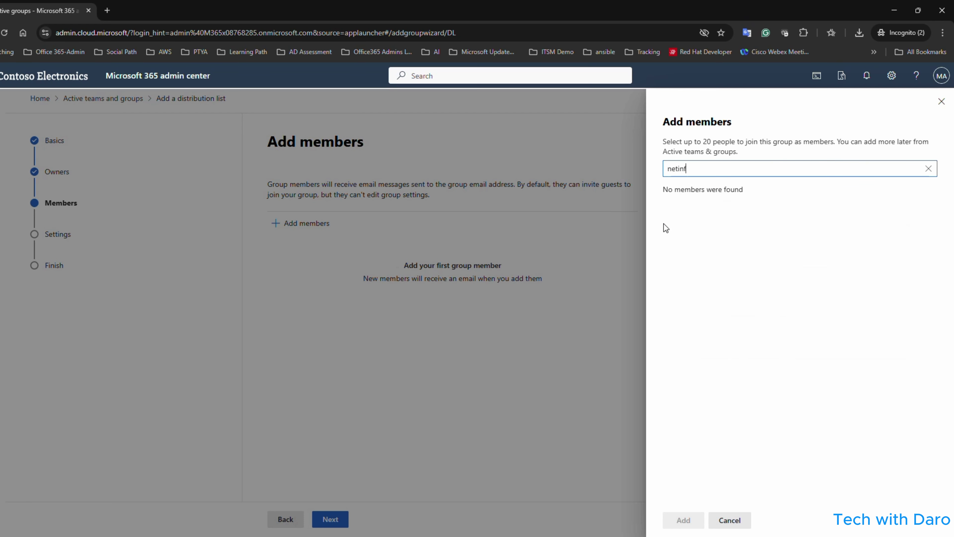
text(network)
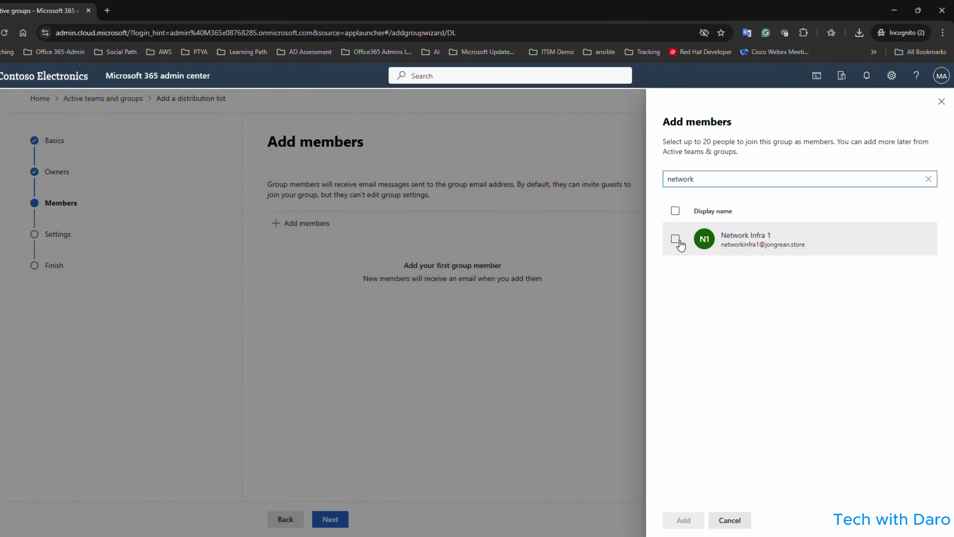
click(761, 238)
click(684, 520)
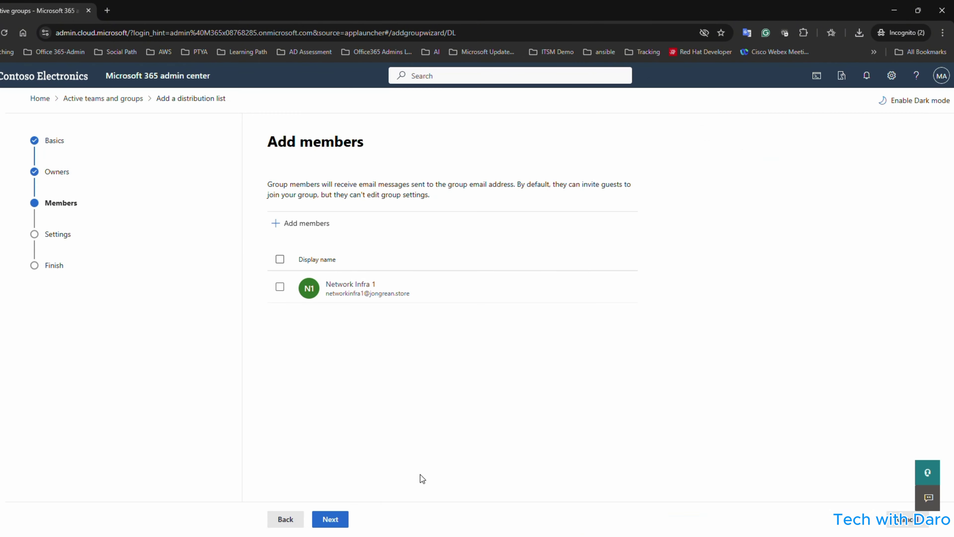
Set the NetworkInfra Teams email address, allow outside senders, create the group, and close the wizard.
click(333, 518)
click(352, 241)
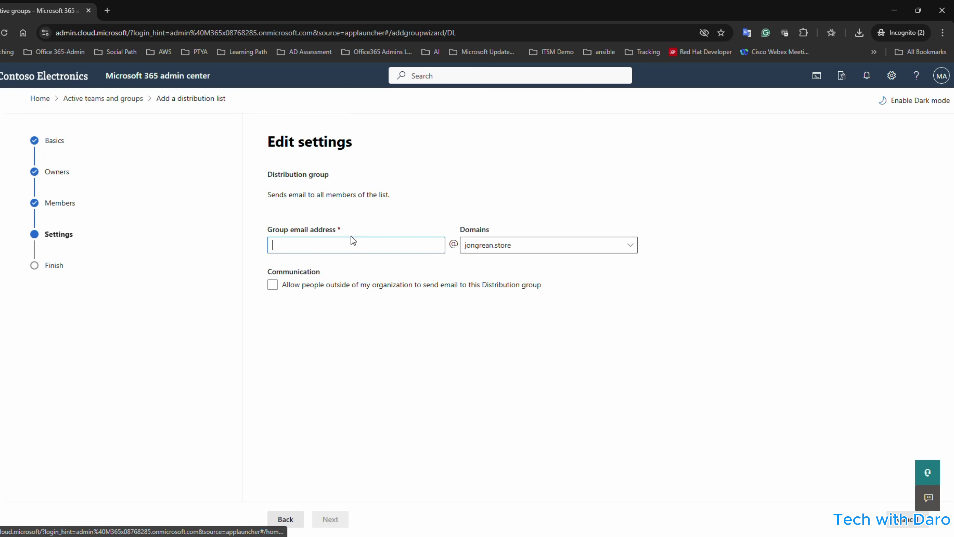
text(netfraTeams)
click(287, 284)
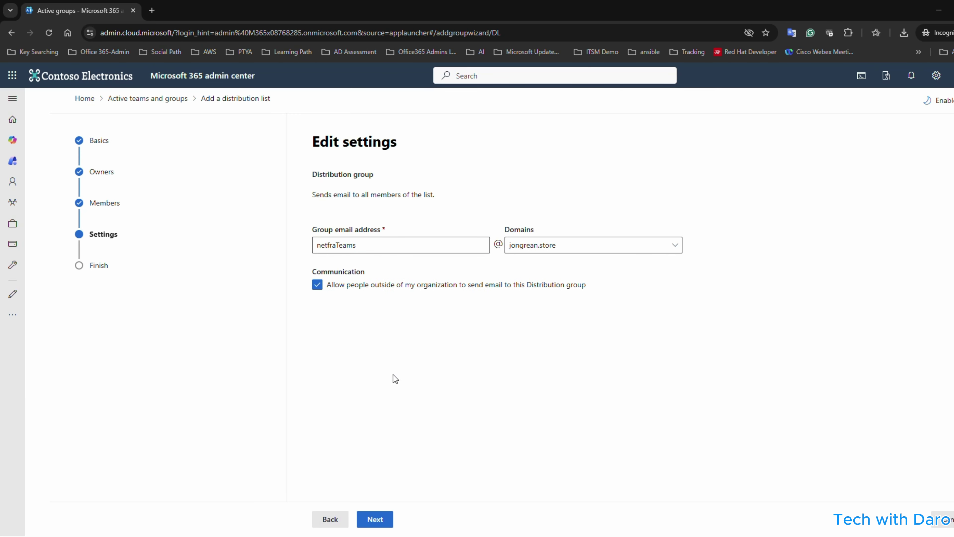
click(382, 519)
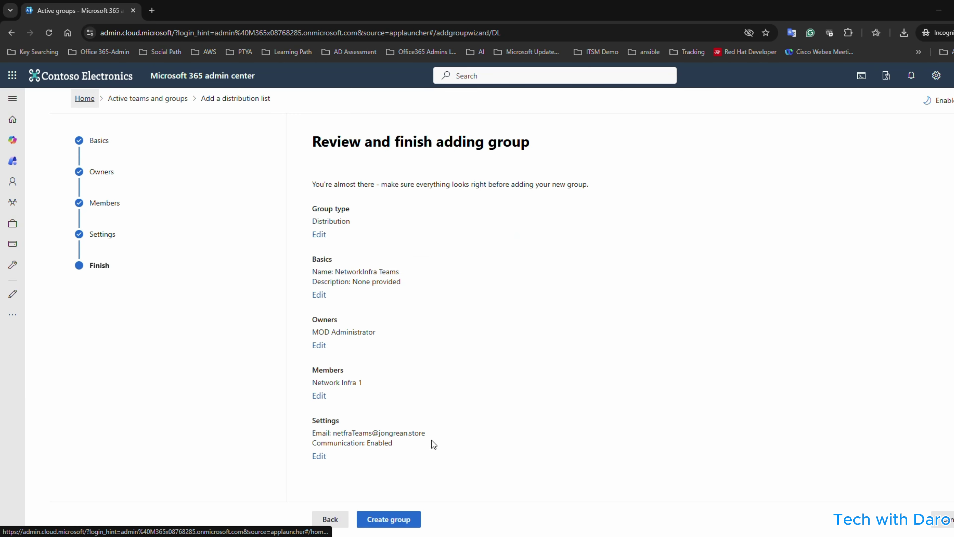
click(389, 519)
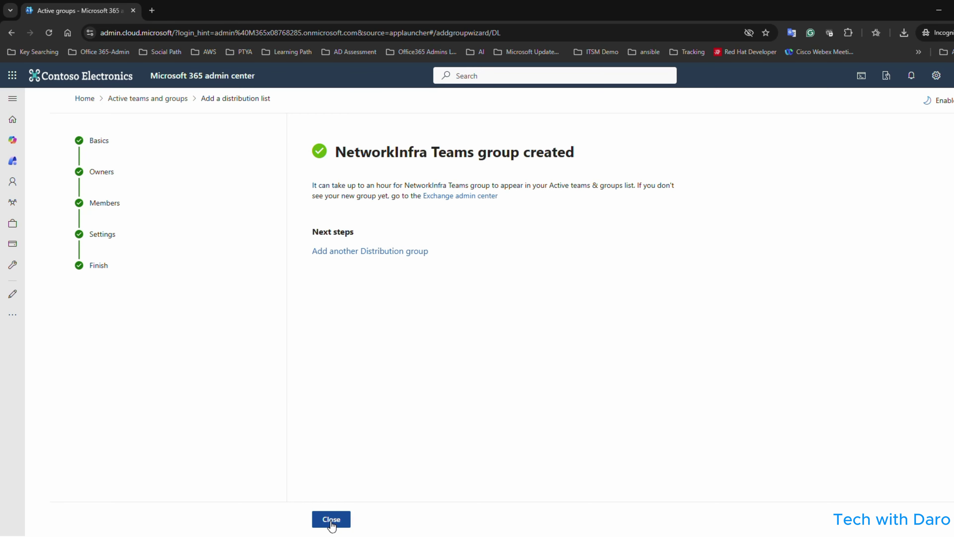
click(331, 519)
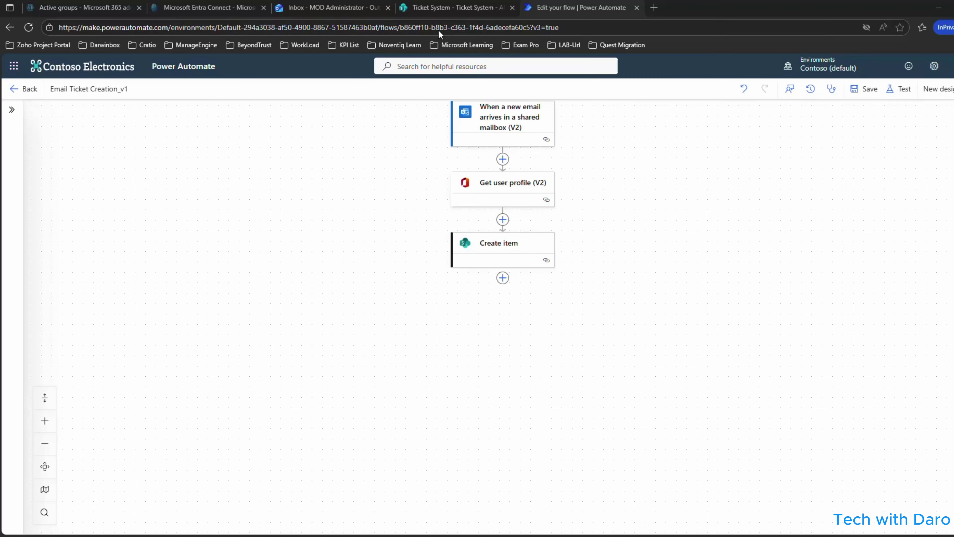
Insert a condition before Create item that compares the email Subject.
click(502, 219)
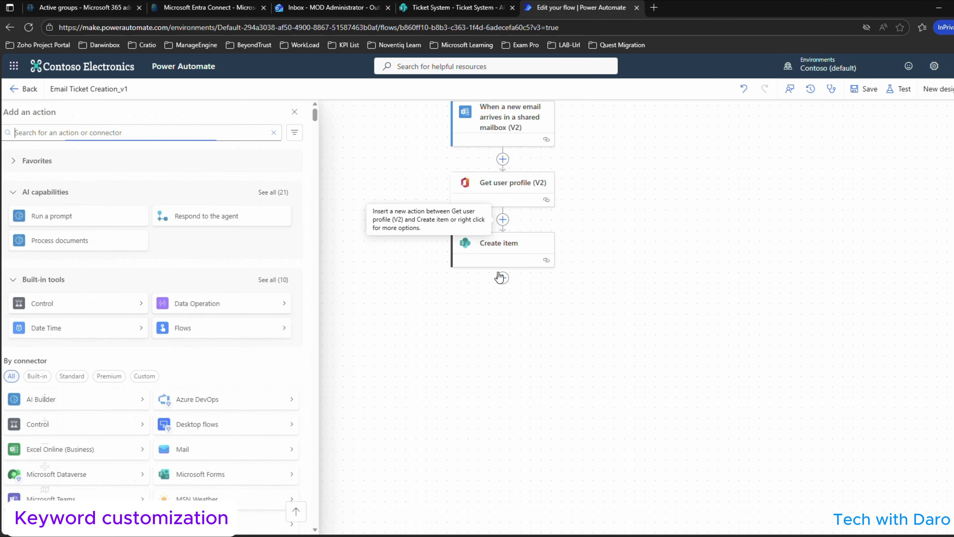
click(56, 305)
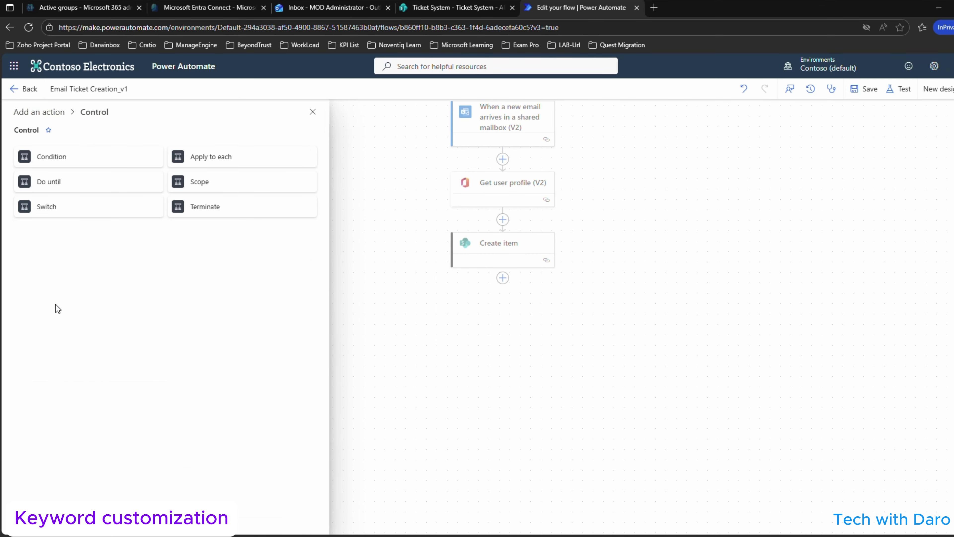
click(47, 158)
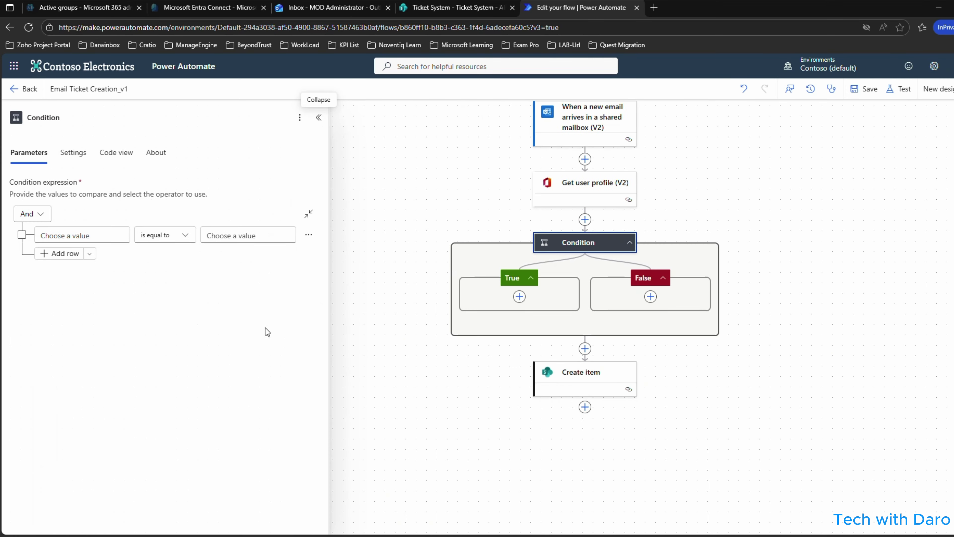
click(123, 229)
click(29, 235)
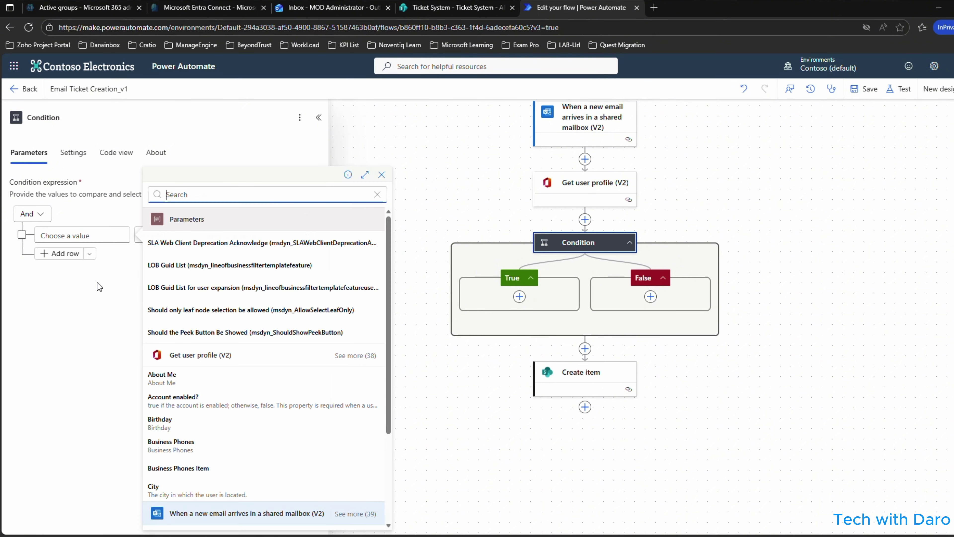
scroll(241, 292, down, 3)
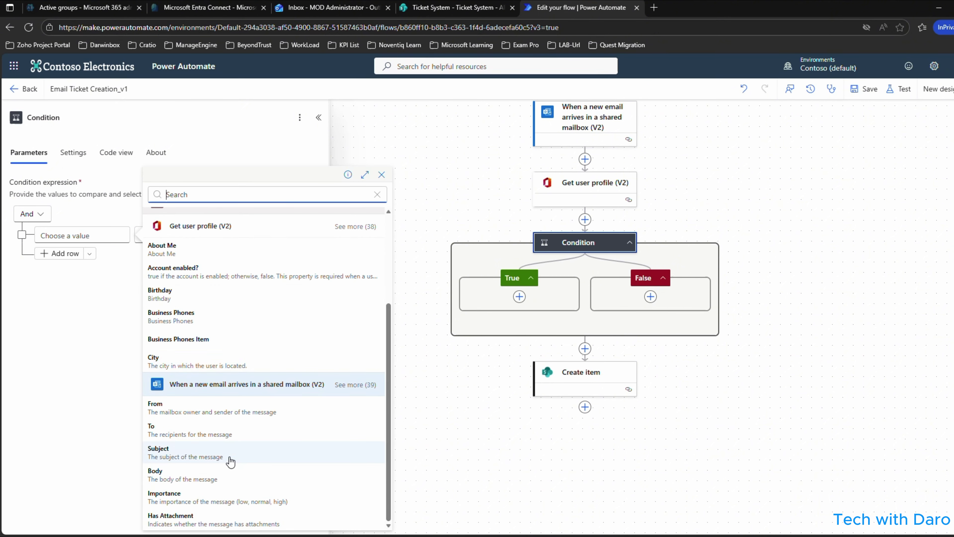
click(204, 452)
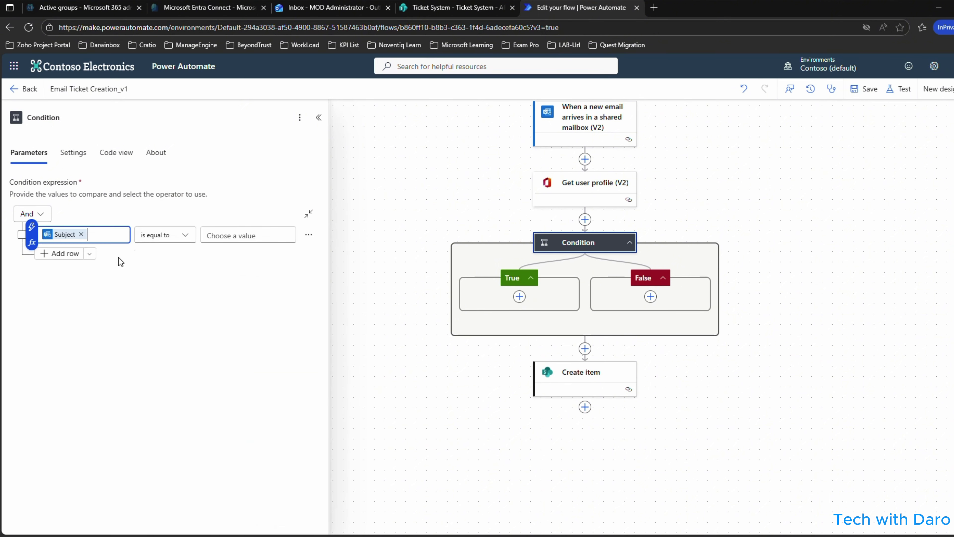
Make the condition Subject contains 'Email' and name it General Issues.
click(182, 239)
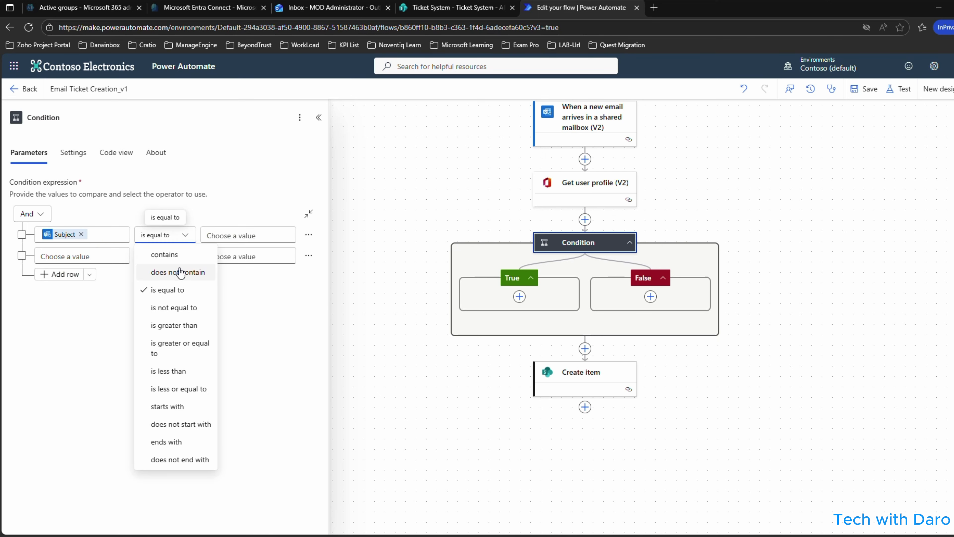
click(162, 251)
click(242, 237)
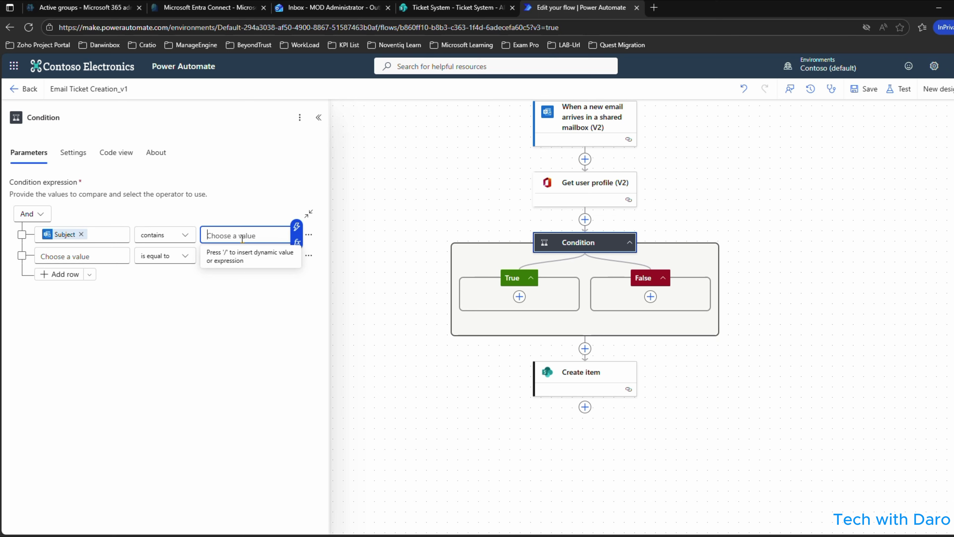
text(Email)
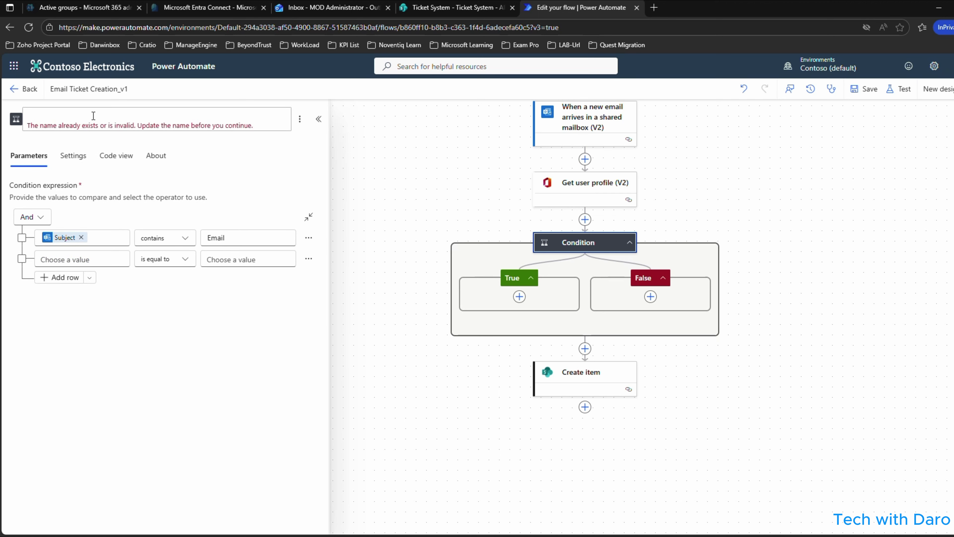
text(General Issues)
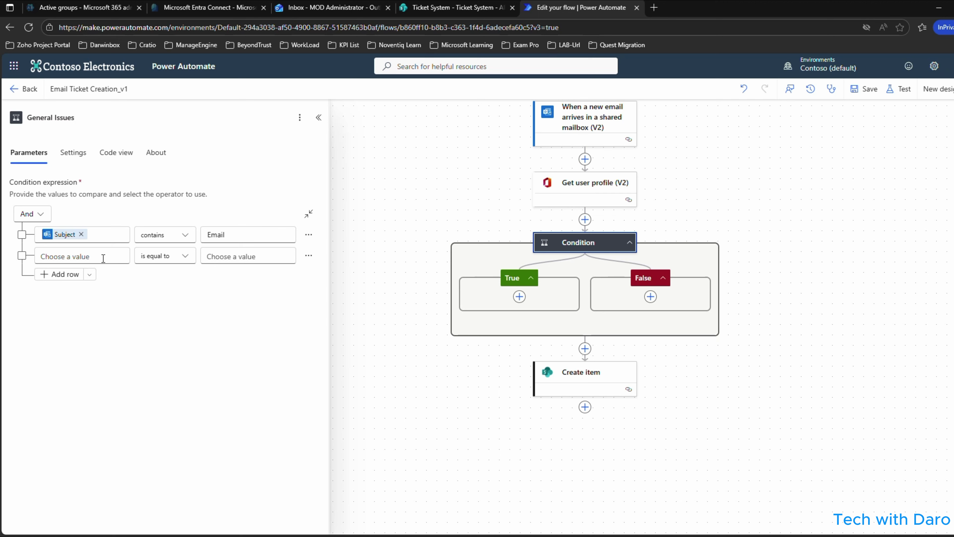
Set General Issues to match when any row is true, with Subject in a second row.
click(78, 257)
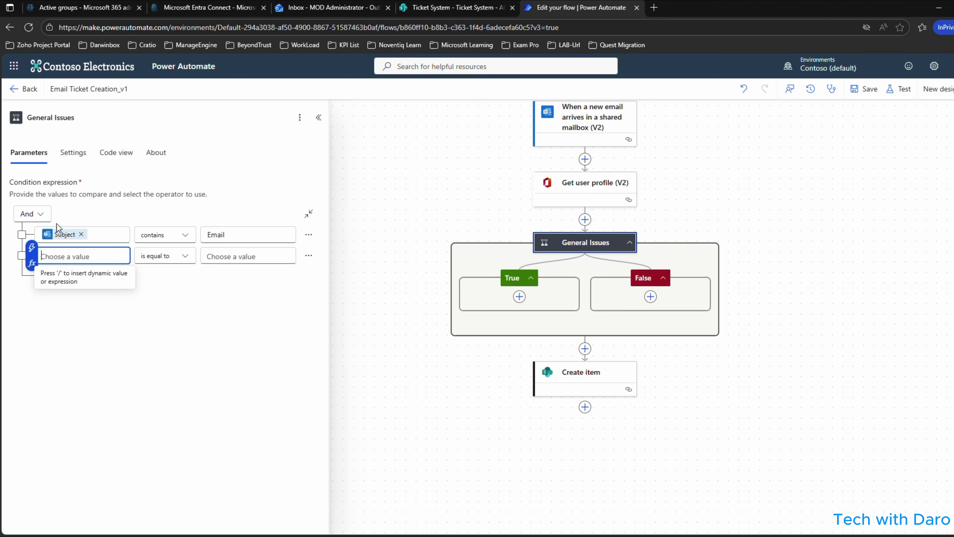
click(45, 219)
click(31, 250)
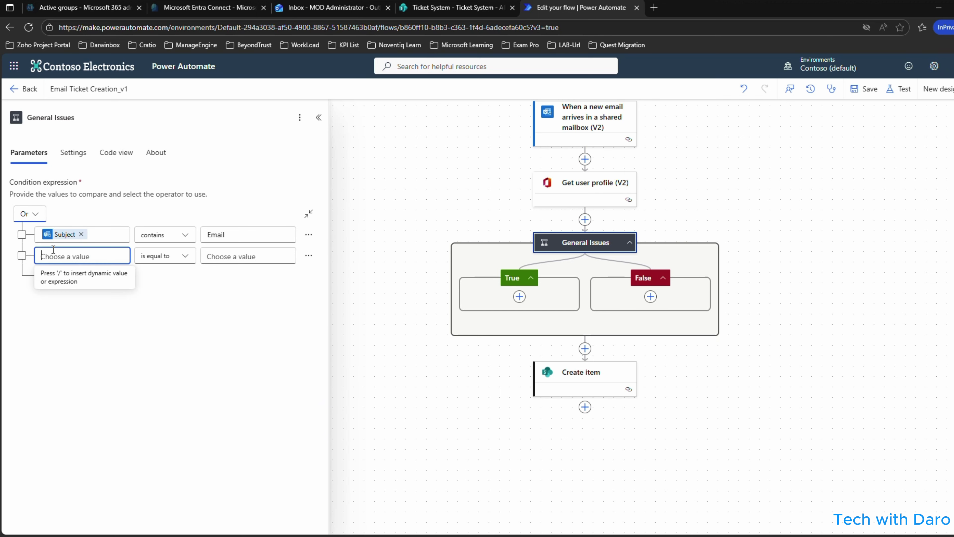
click(33, 251)
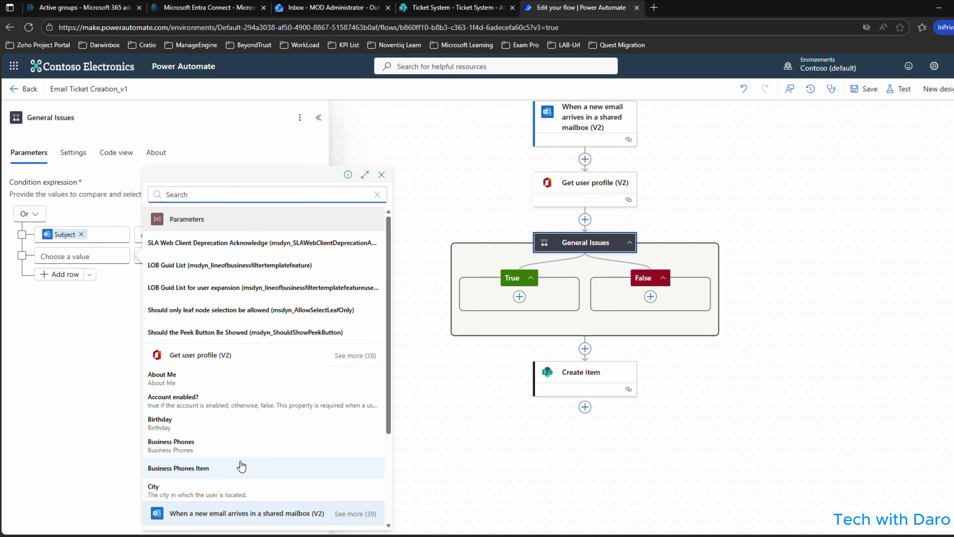
scroll(196, 481, down, 3)
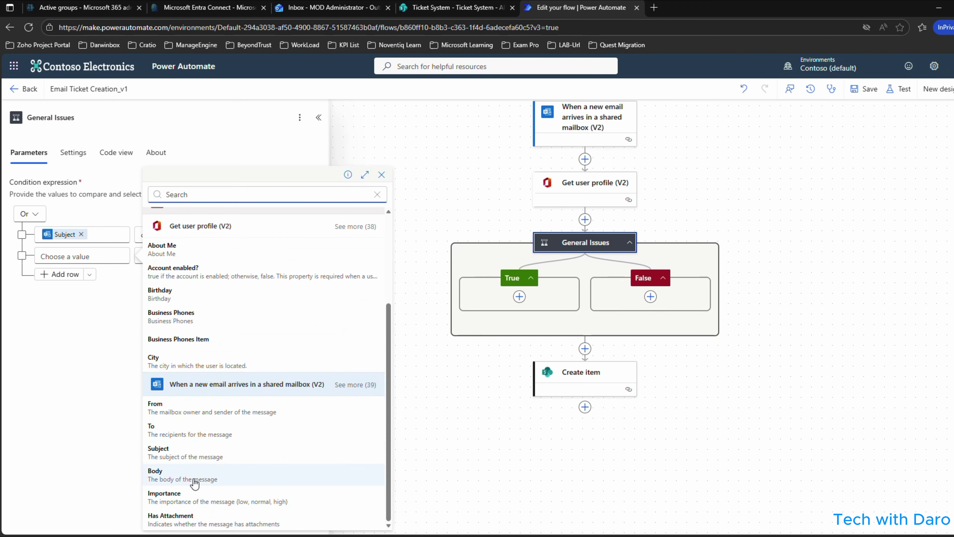
click(165, 449)
Make the second row Subject contains 'Users Lock' and move Create item into the True branch.
click(156, 260)
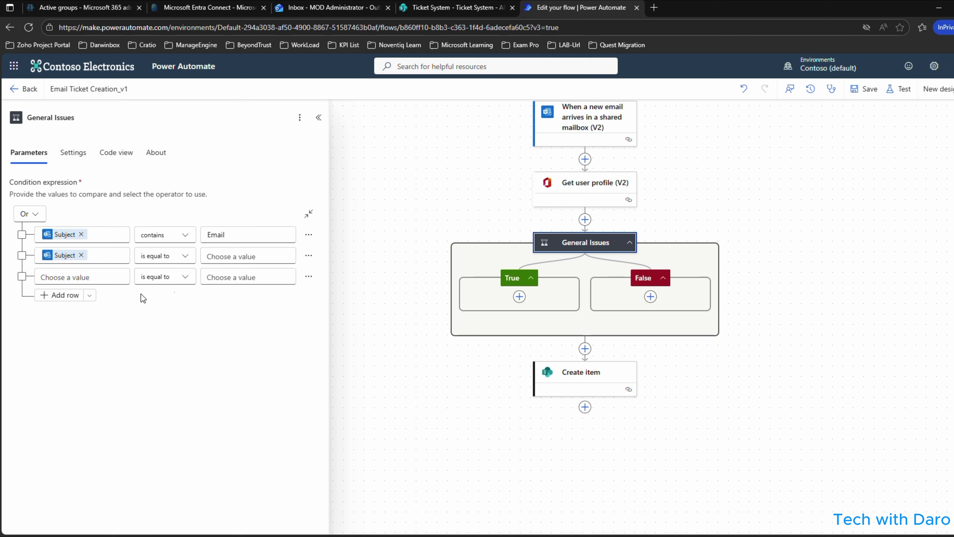
click(160, 264)
click(157, 273)
click(236, 255)
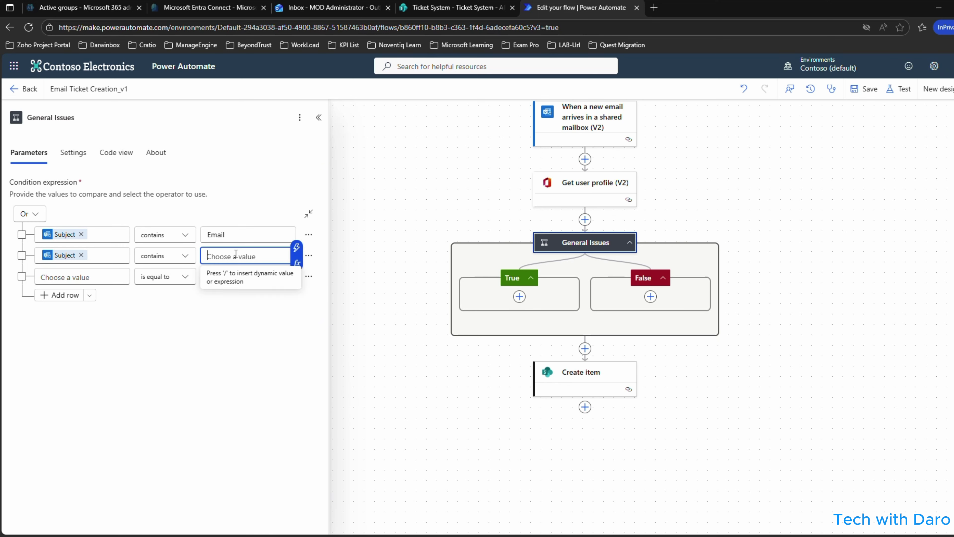
text(Users Lock)
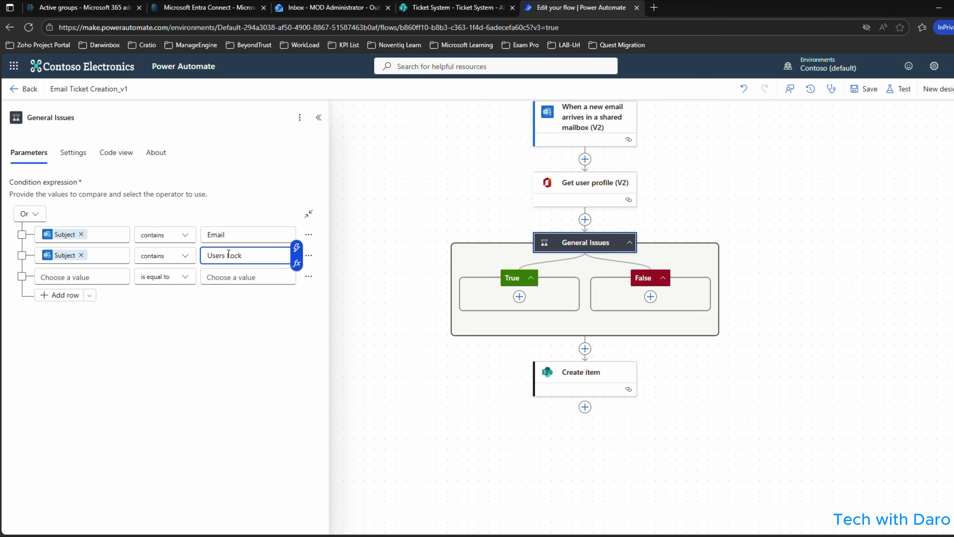
drag(572, 381, 517, 297)
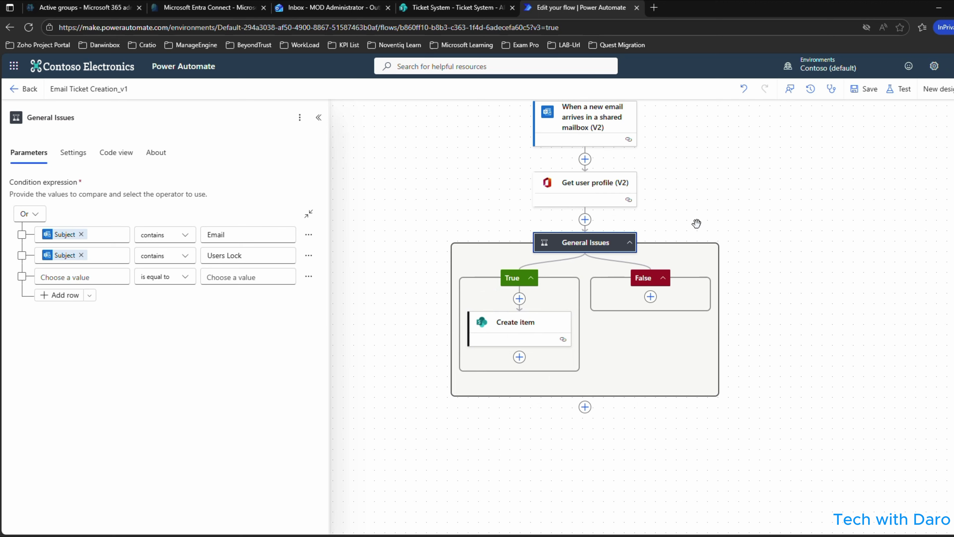
Insert a second condition after Get user profile that matches when any row is true.
click(584, 220)
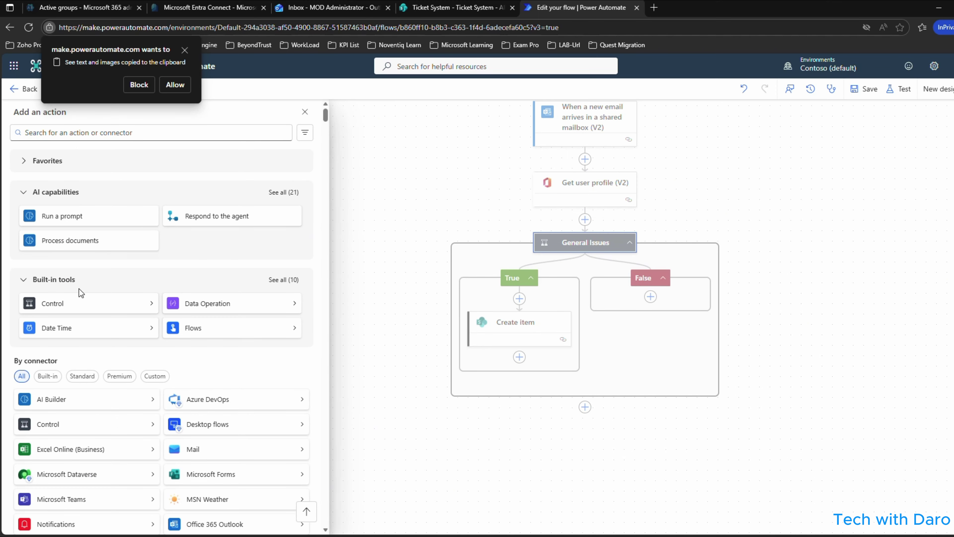
click(70, 305)
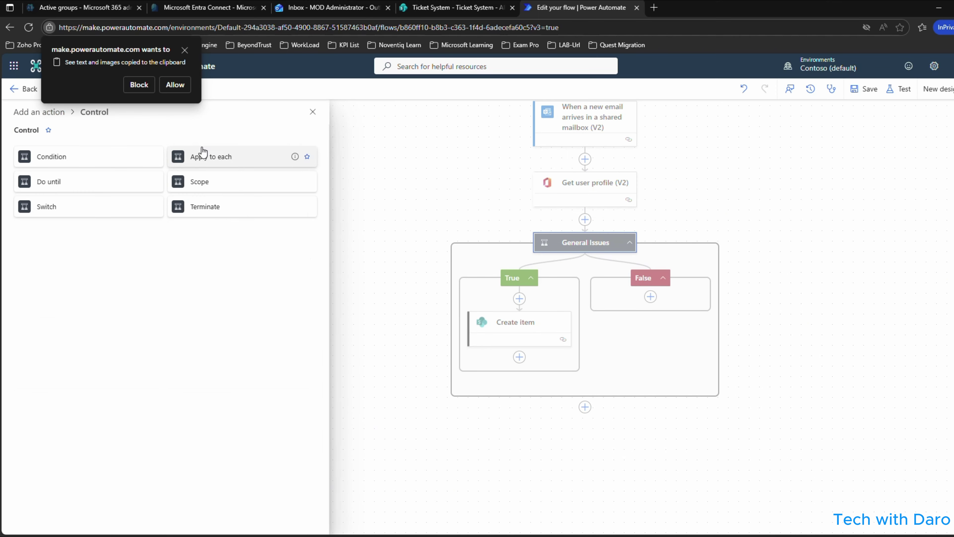
click(175, 84)
click(38, 162)
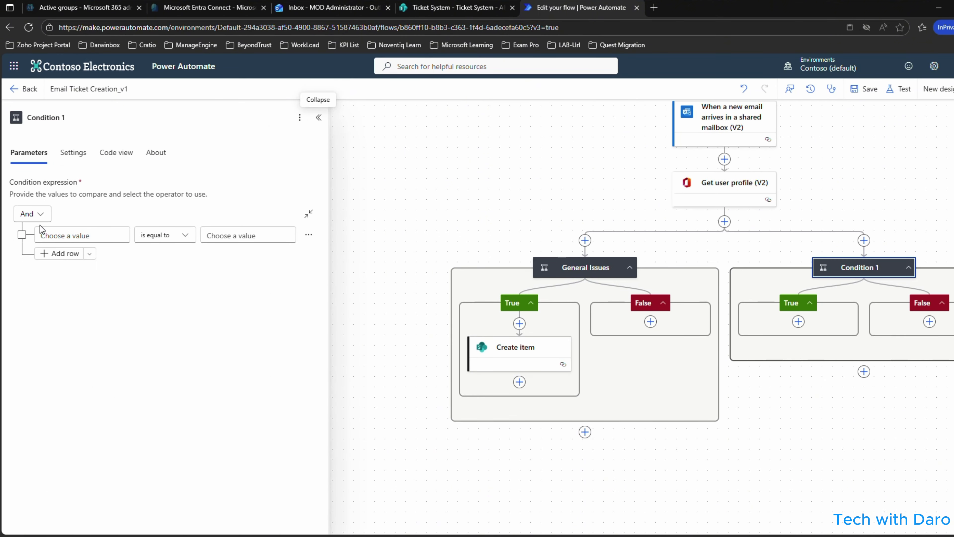
click(31, 213)
click(36, 249)
Set its first row to Subject contains 'Printer' and start a second row.
click(40, 235)
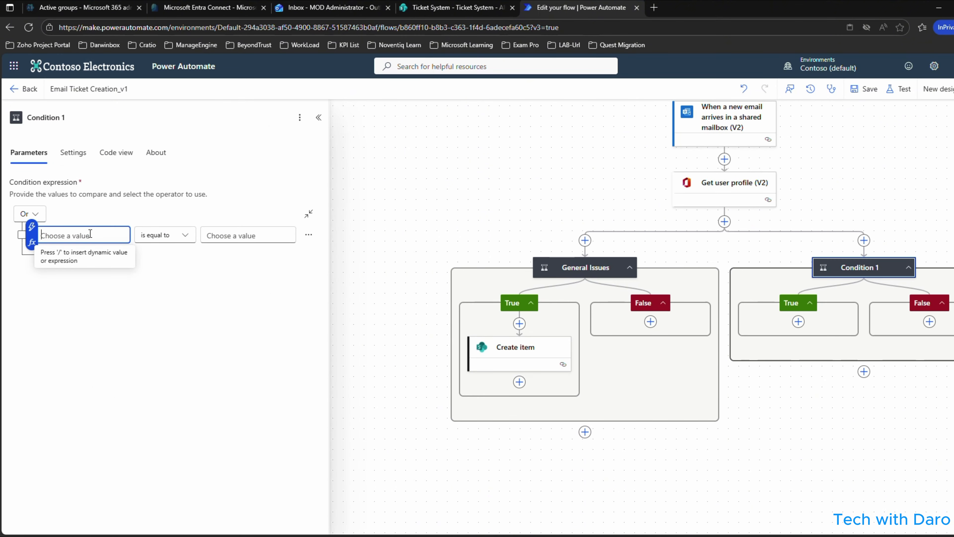
click(32, 228)
scroll(225, 451, down, 3)
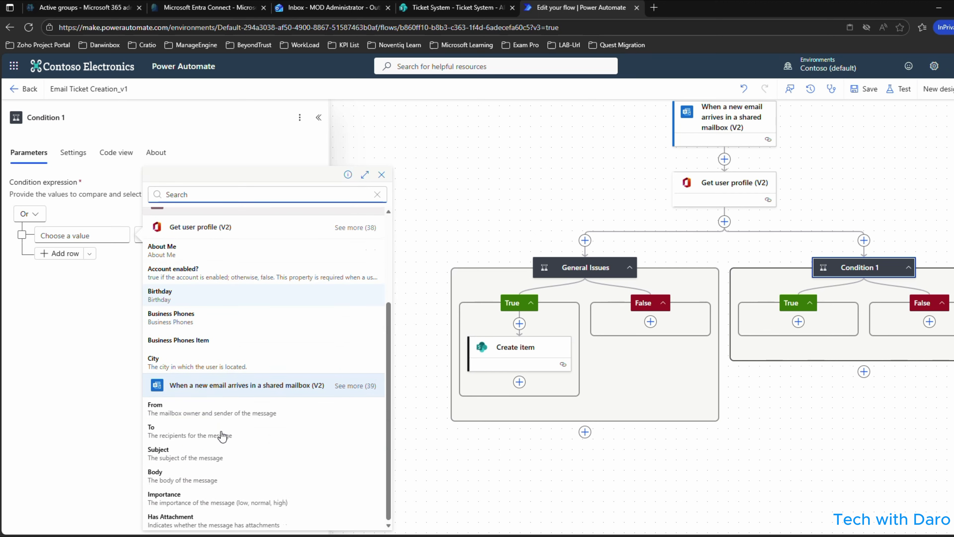
click(192, 457)
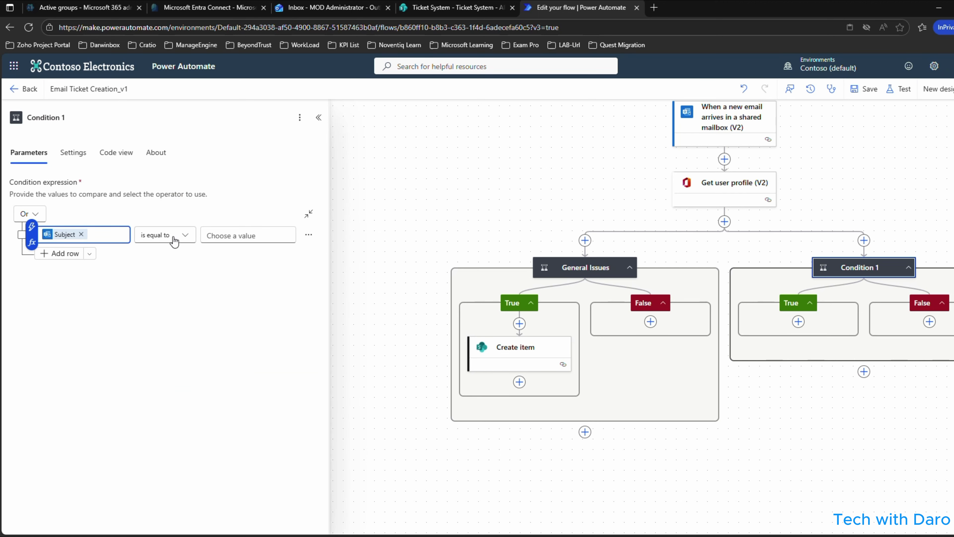
click(174, 241)
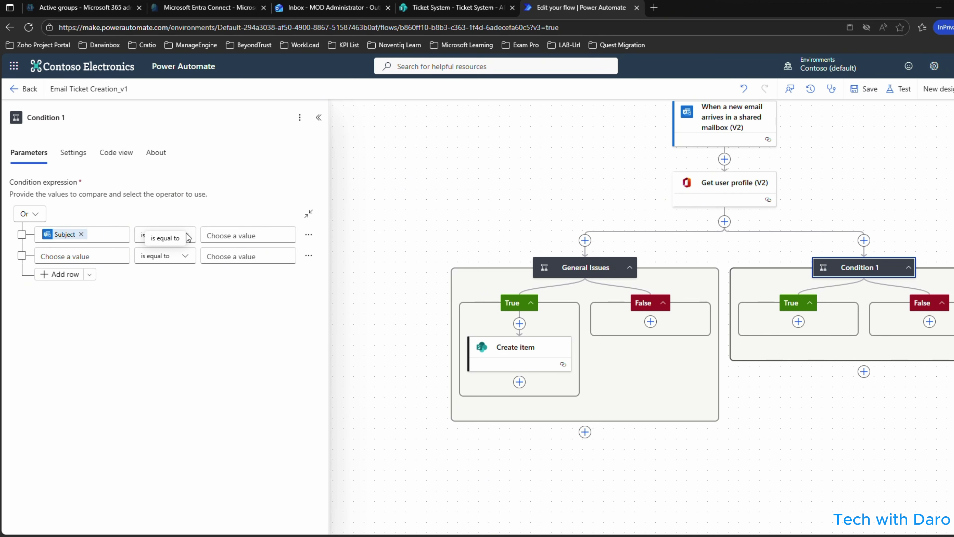
click(176, 237)
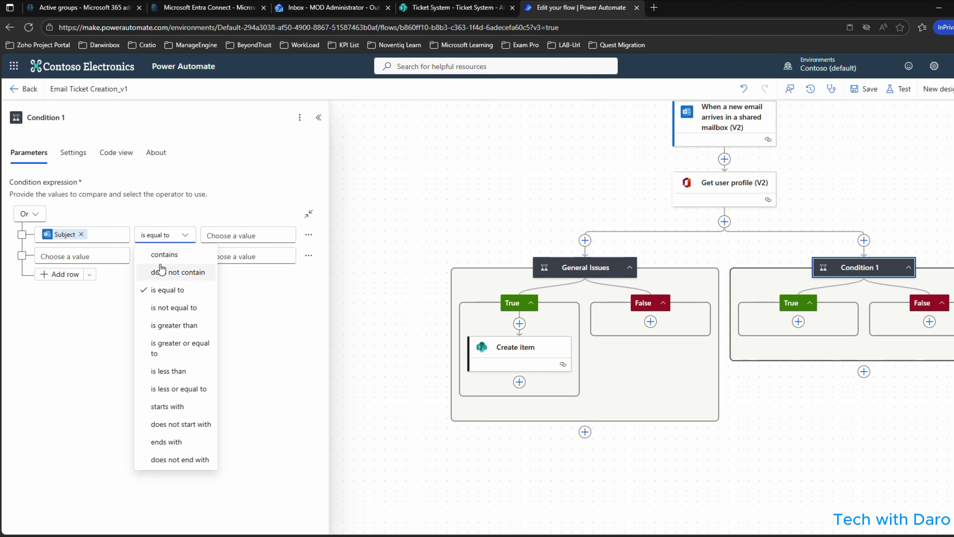
click(175, 259)
click(245, 231)
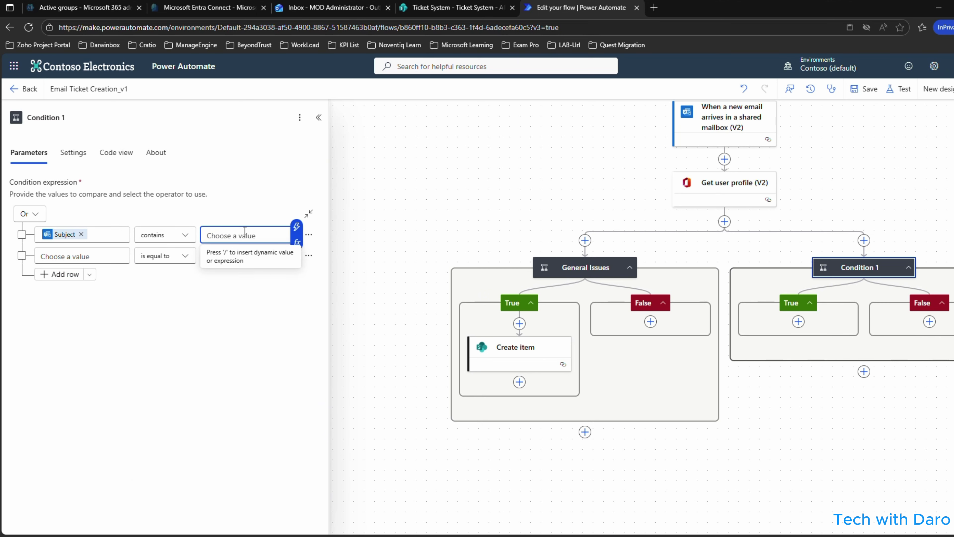
text(Printer)
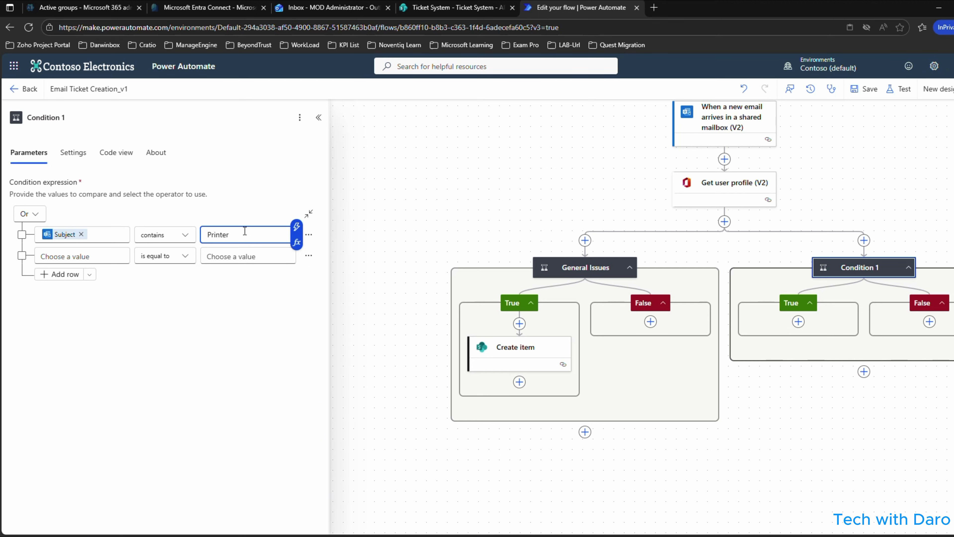
click(99, 260)
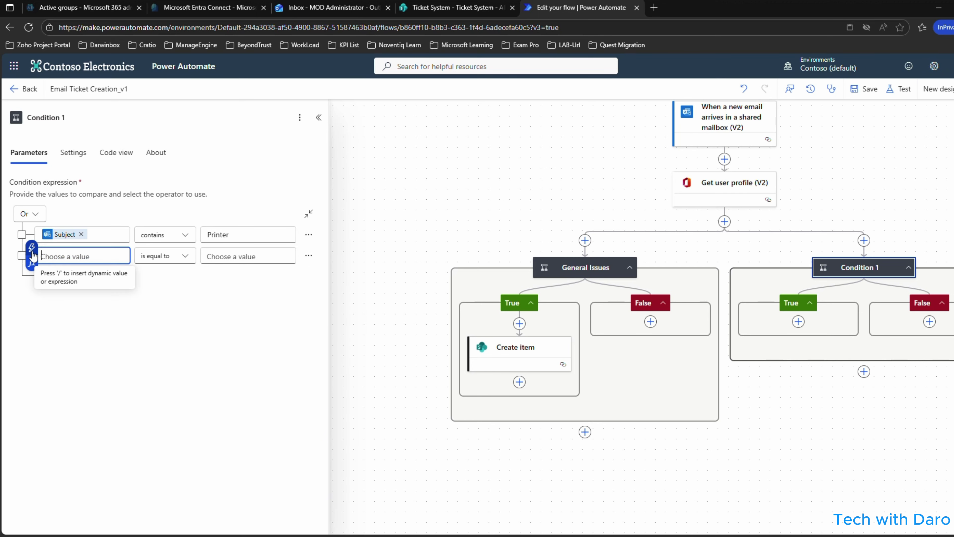
click(33, 249)
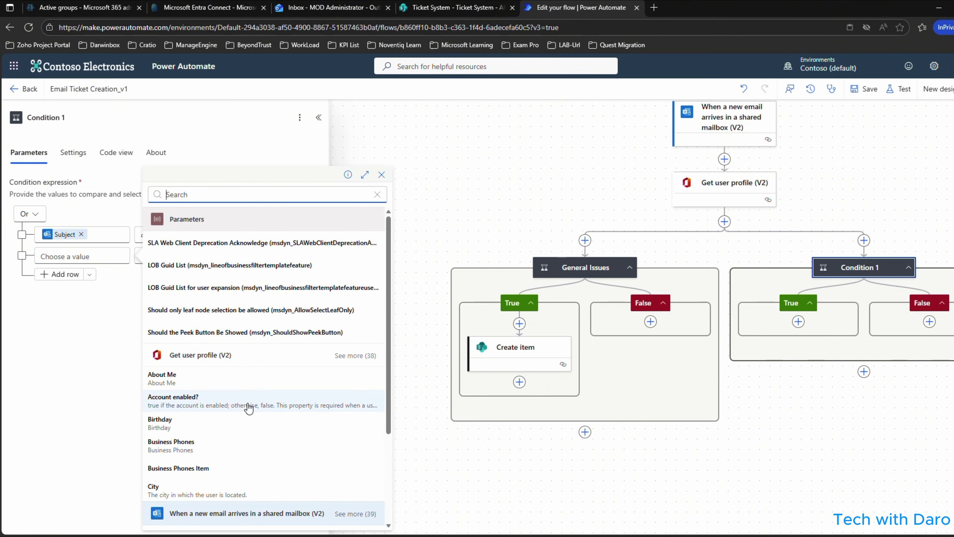
click(70, 117)
Rename Condition 1 to Hardware Issues.
drag(71, 118, 15, 120)
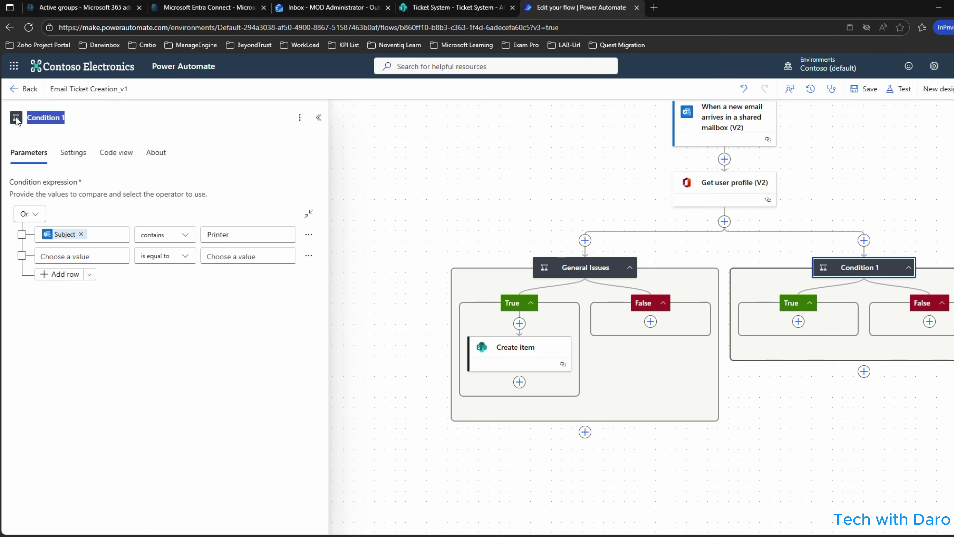
text(har)
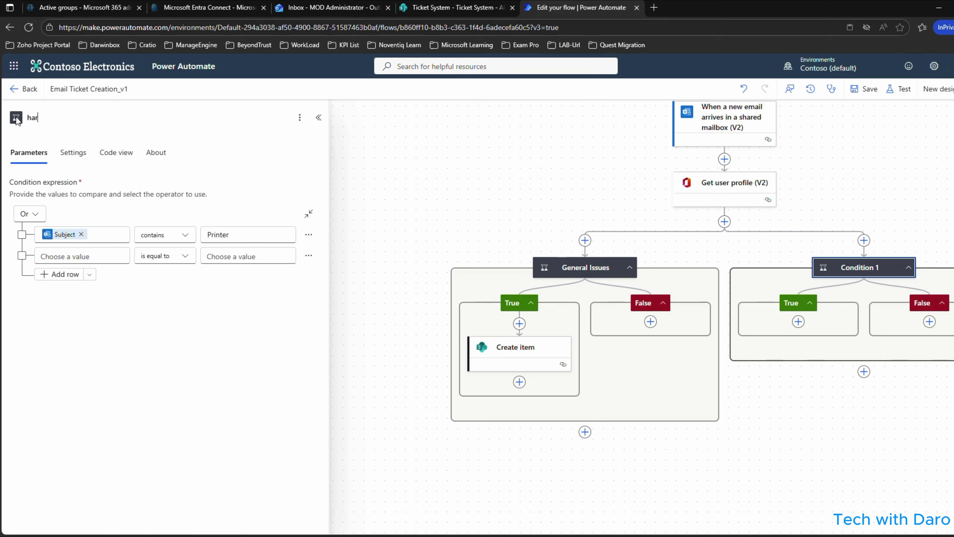
text(Hardware Issues)
click(64, 256)
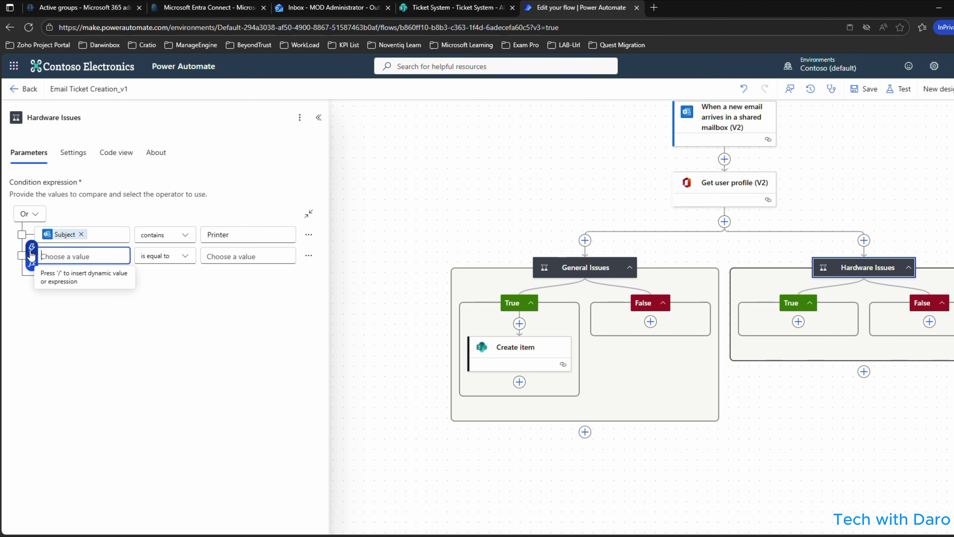
Make the second row Subject contains 'PC issues' and bring the branch into view.
click(30, 250)
scroll(168, 428, down, 3)
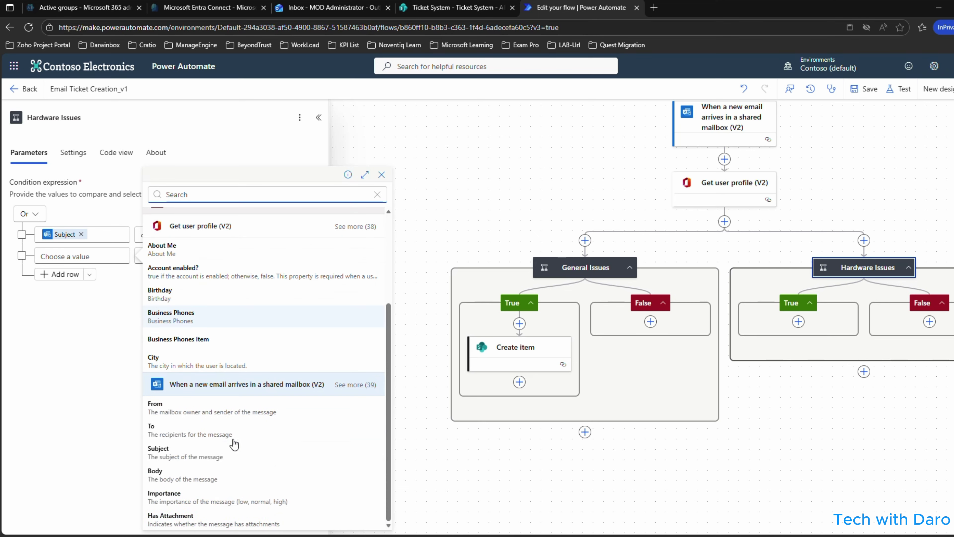
click(167, 453)
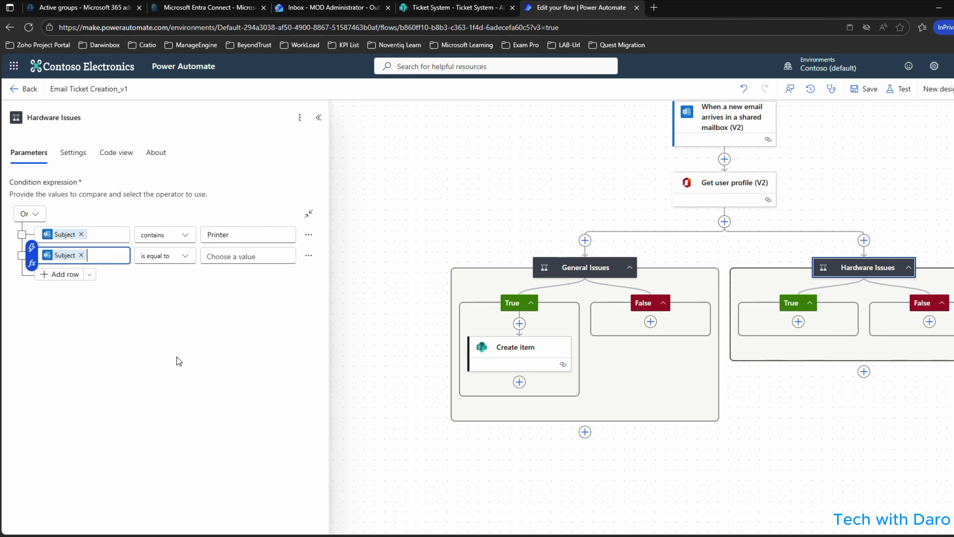
click(184, 257)
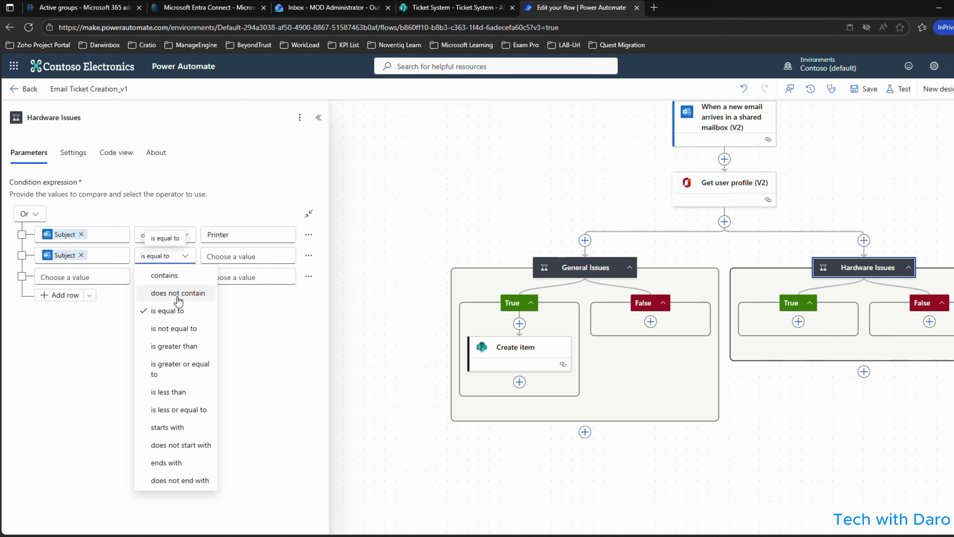
click(183, 277)
click(229, 255)
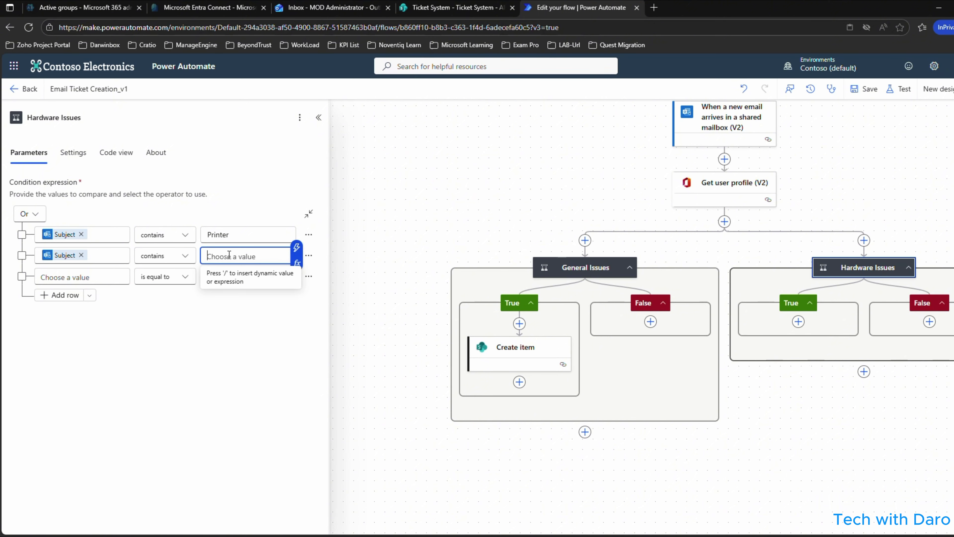
text(PC)
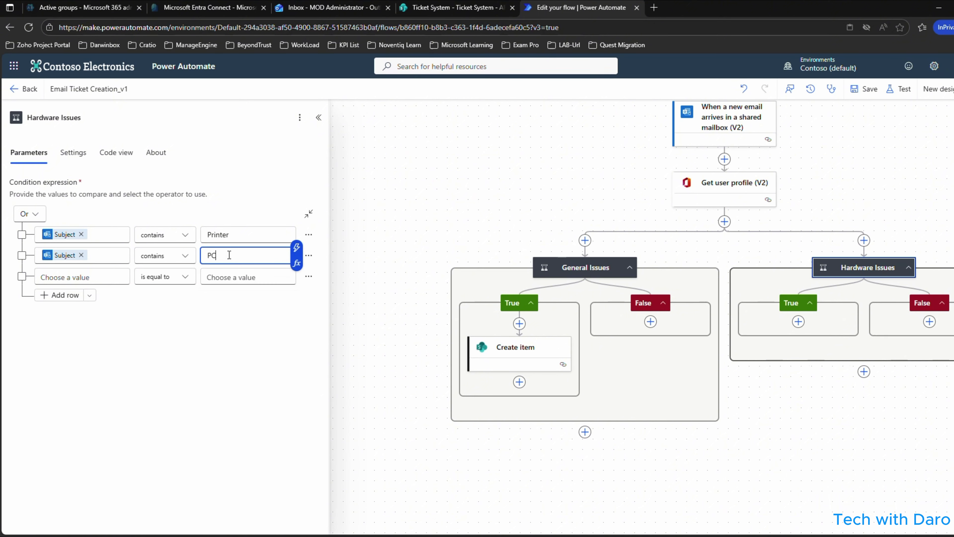
text( issues)
click(259, 350)
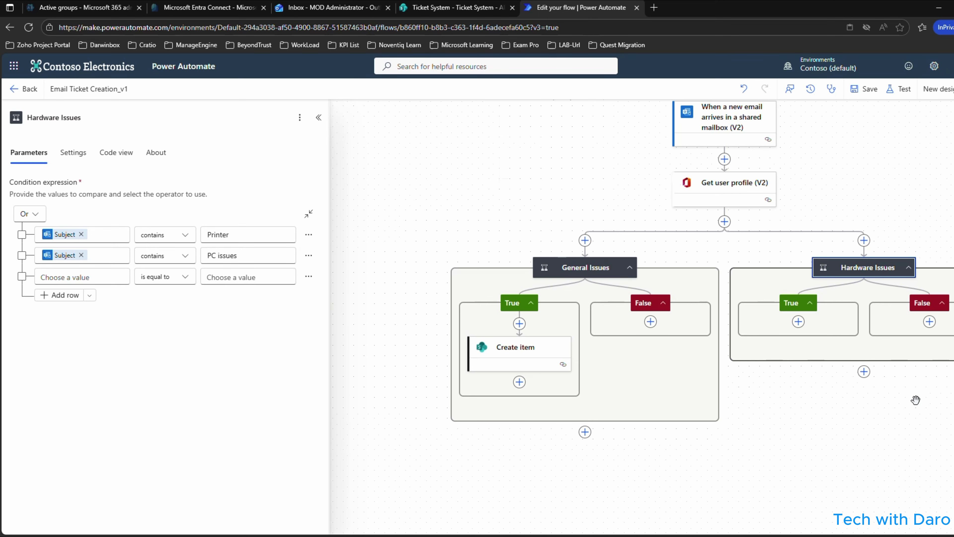
drag(916, 400, 771, 373)
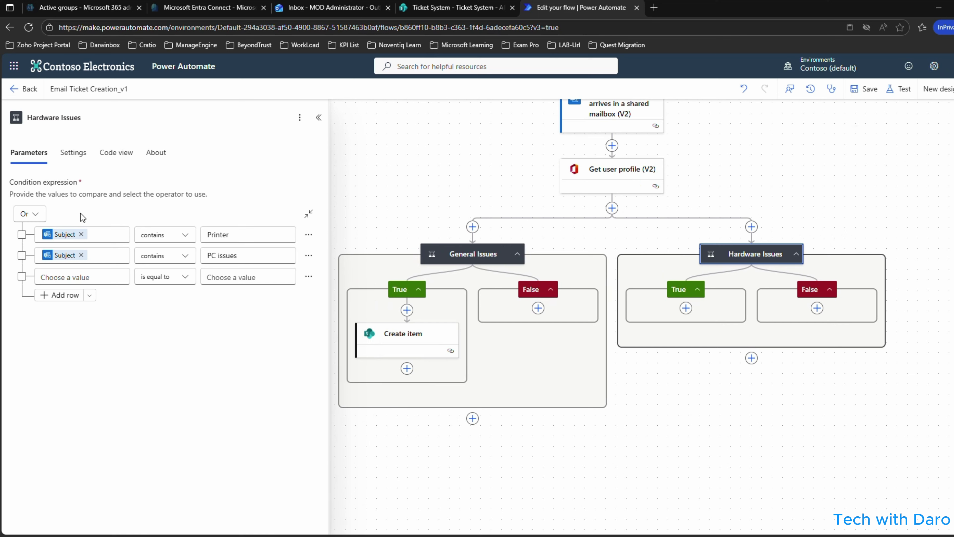
Copy the General Issues Create item and paste it into the Hardware Issues True branch.
right_click(407, 337)
click(428, 364)
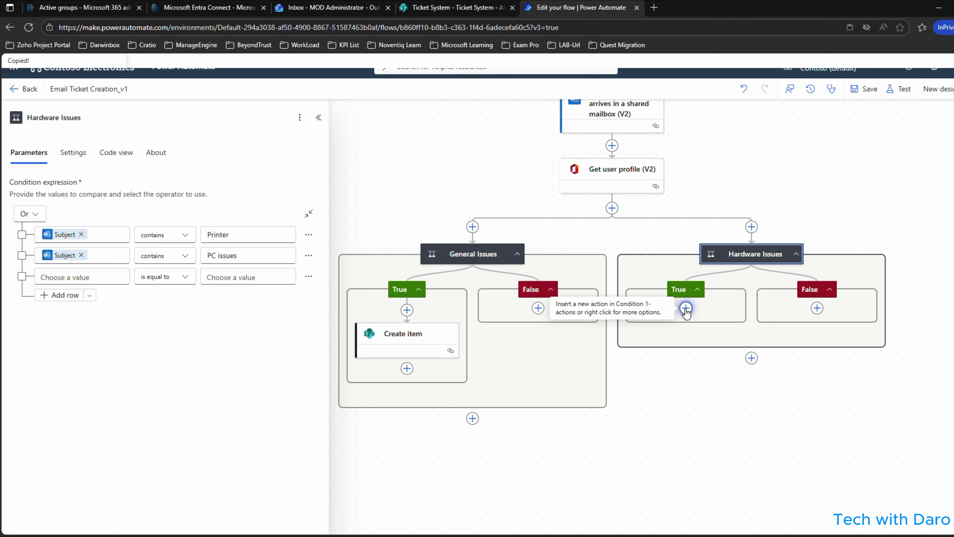
click(686, 308)
click(716, 346)
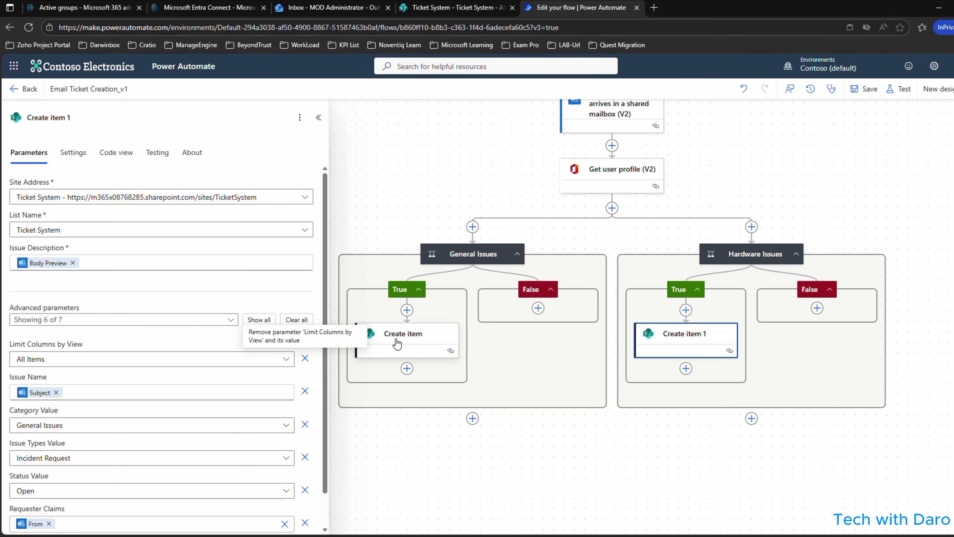
Set Create item 1's Category Value to Hardware Issues and show all its parameters.
click(383, 350)
scroll(120, 375, down, 1)
click(83, 388)
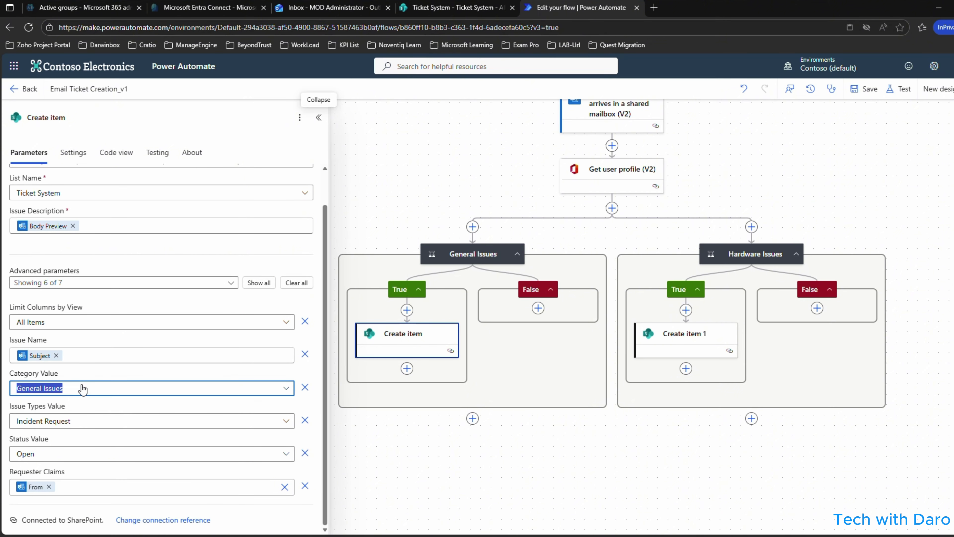
click(83, 389)
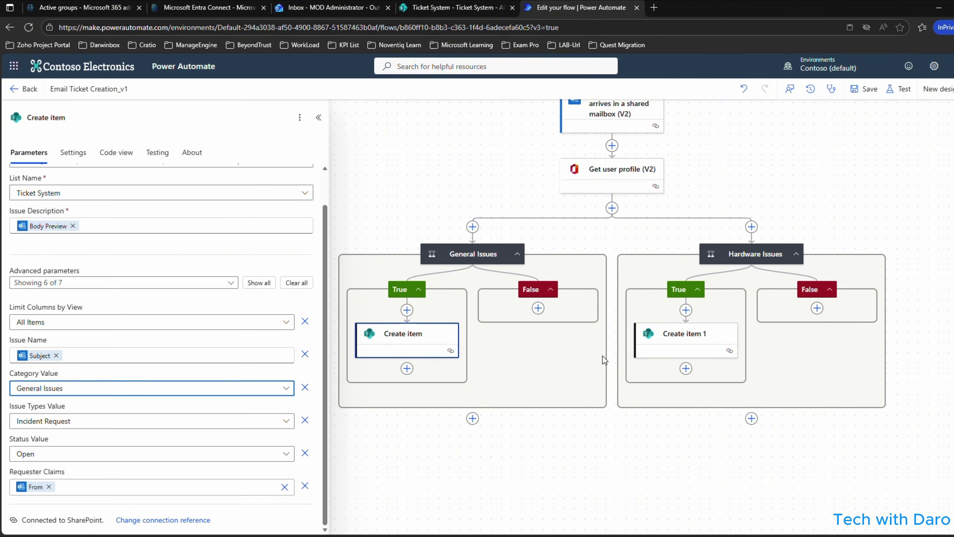
click(704, 332)
click(87, 393)
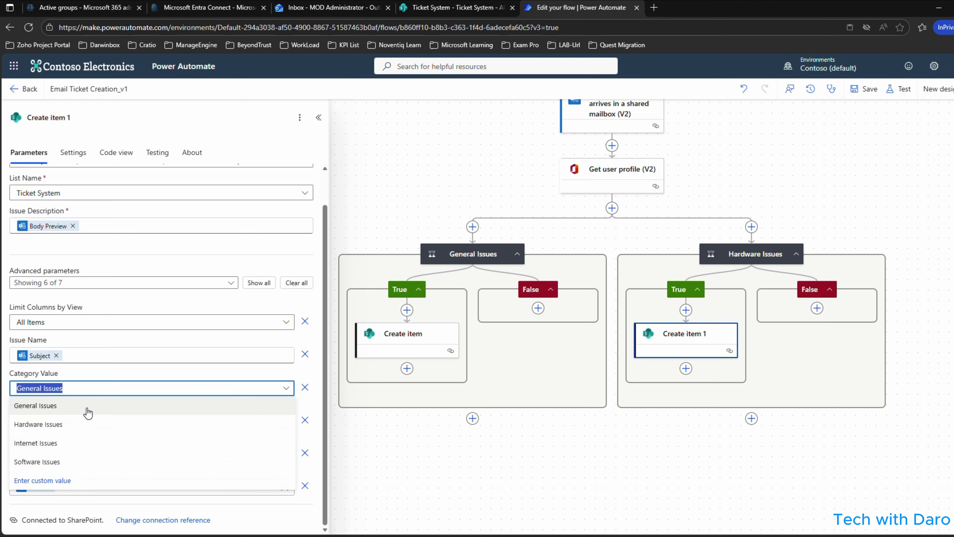
click(59, 422)
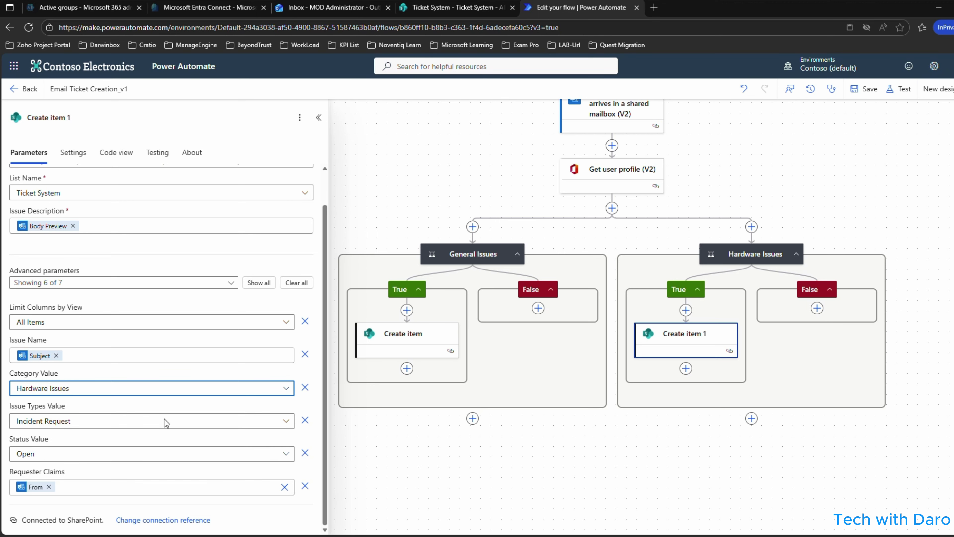
scroll(129, 446, up, 1)
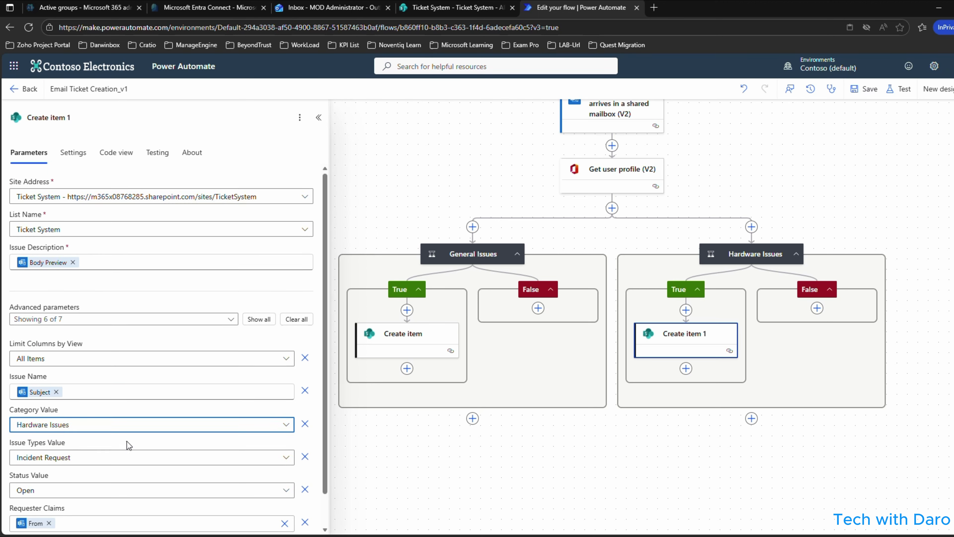
scroll(129, 445, down, 1)
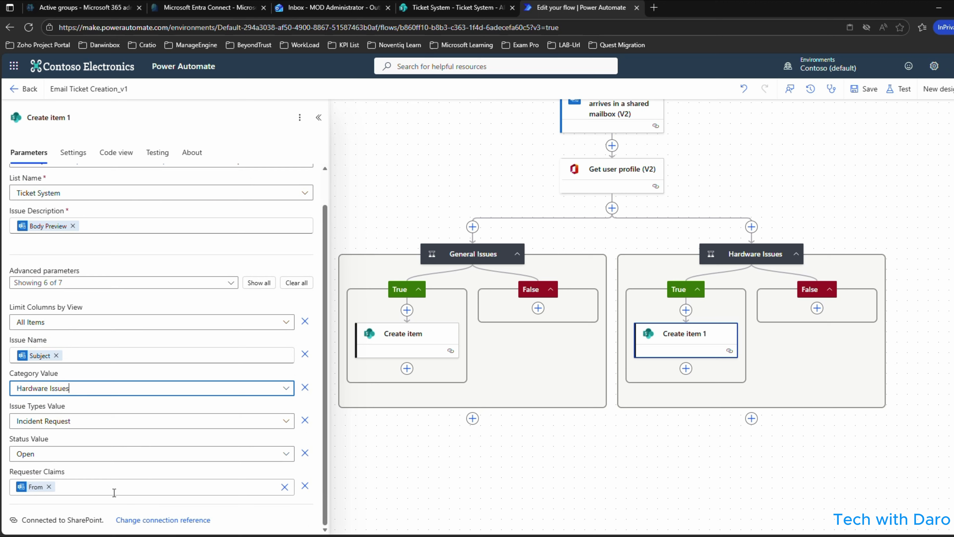
click(259, 282)
scroll(166, 390, down, 1)
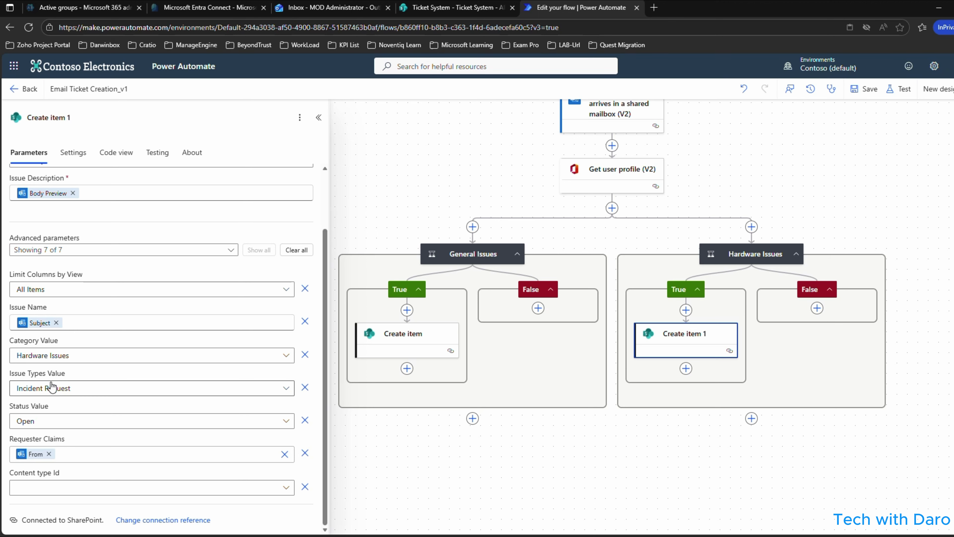
scroll(188, 317, up, 2)
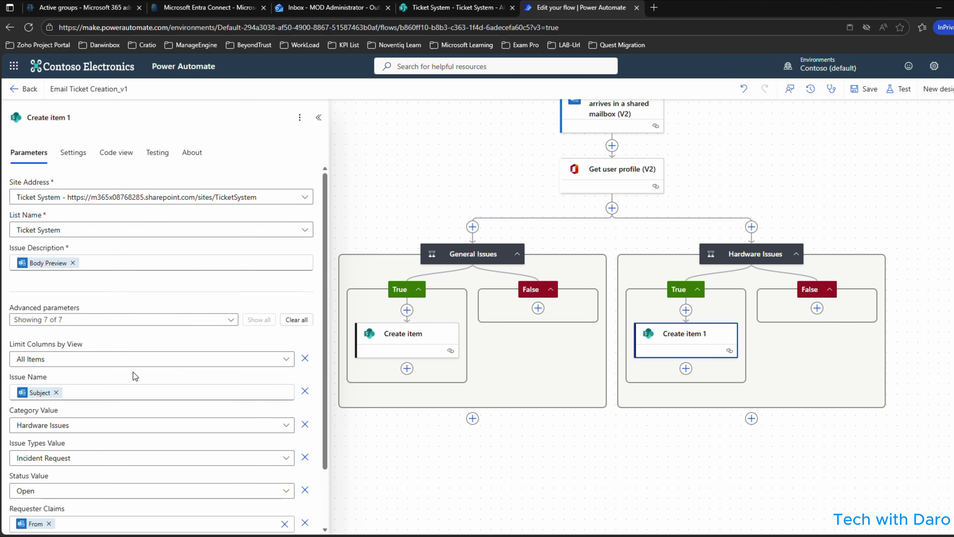
scroll(135, 375, down, 2)
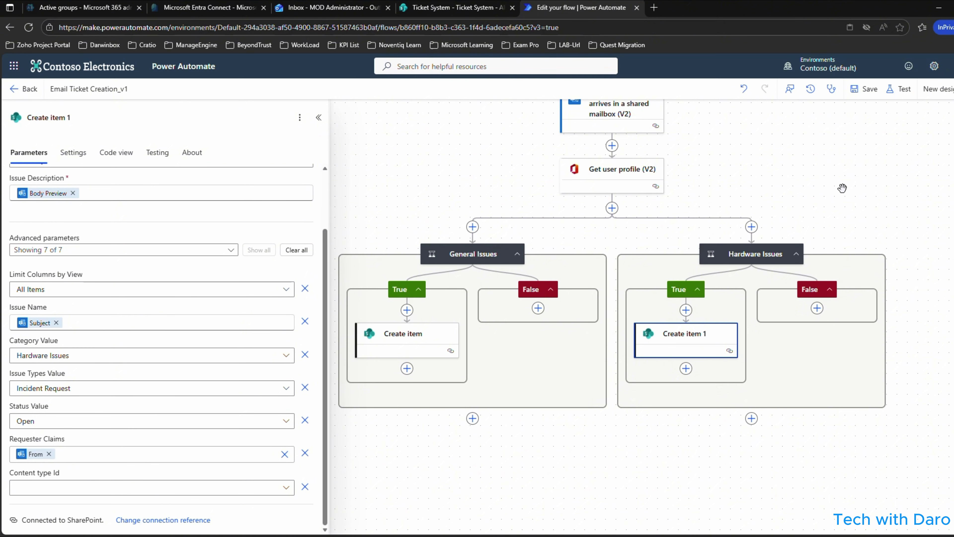
Save the flow and add a new Condition in a parallel branch beside the existing conditions.
click(874, 98)
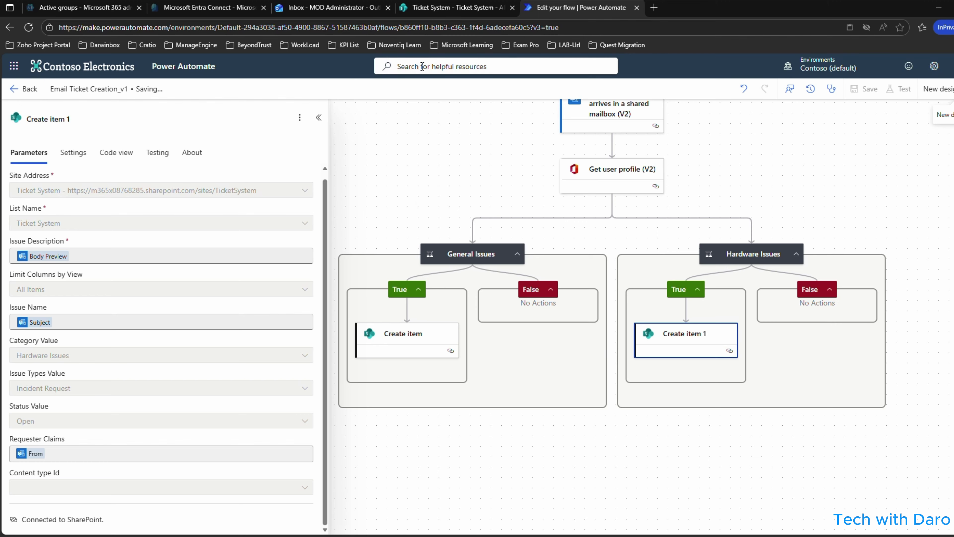
click(751, 227)
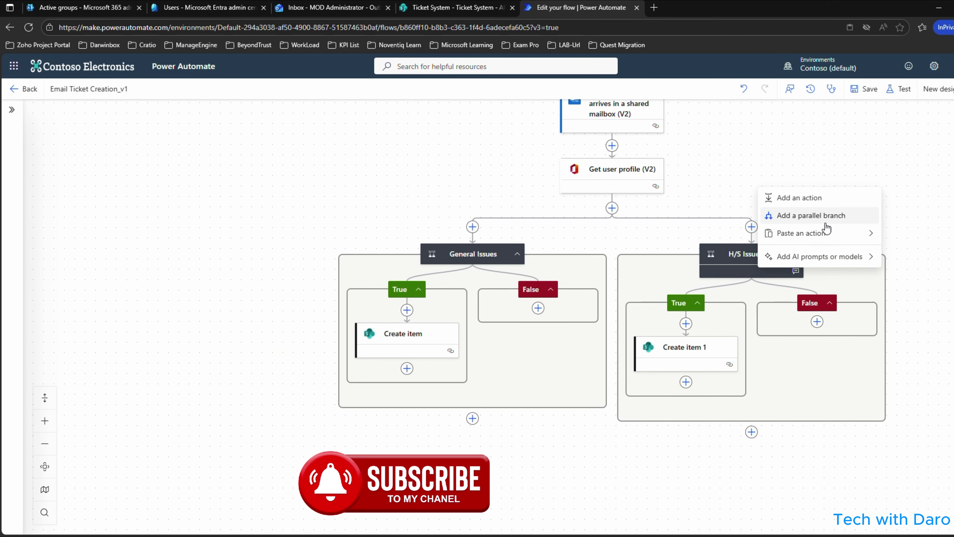
click(821, 221)
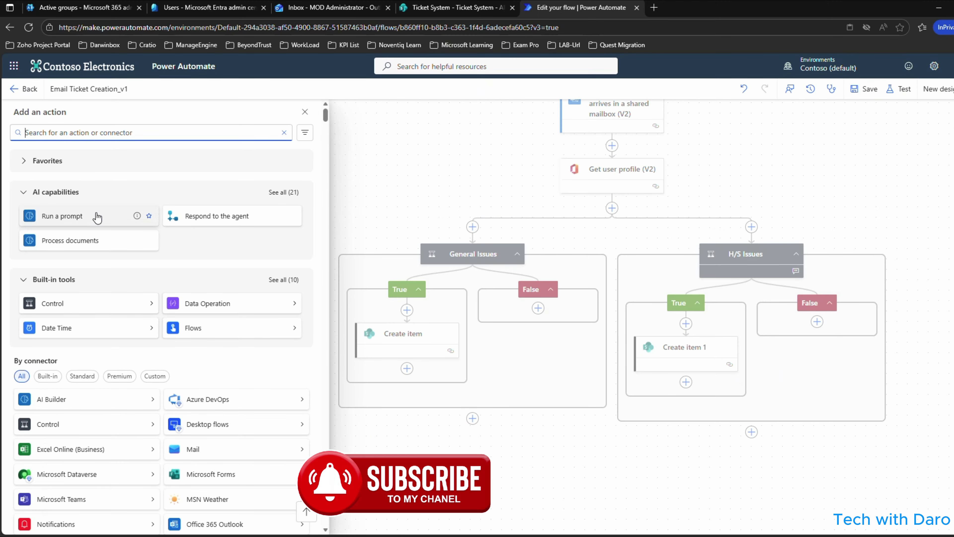
click(82, 303)
click(36, 160)
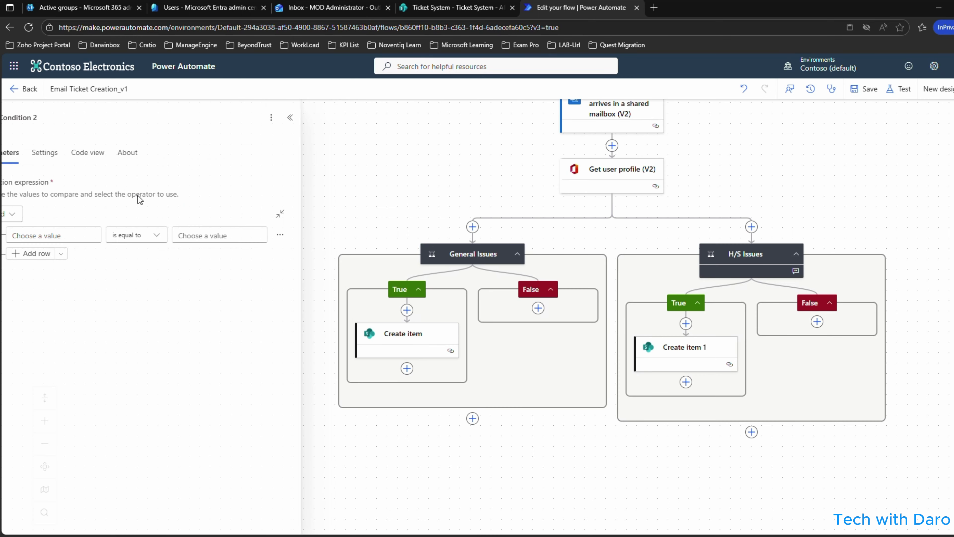
Switch the new condition to Or logic and start renaming it to Netowrk/Infra Teams.
click(33, 213)
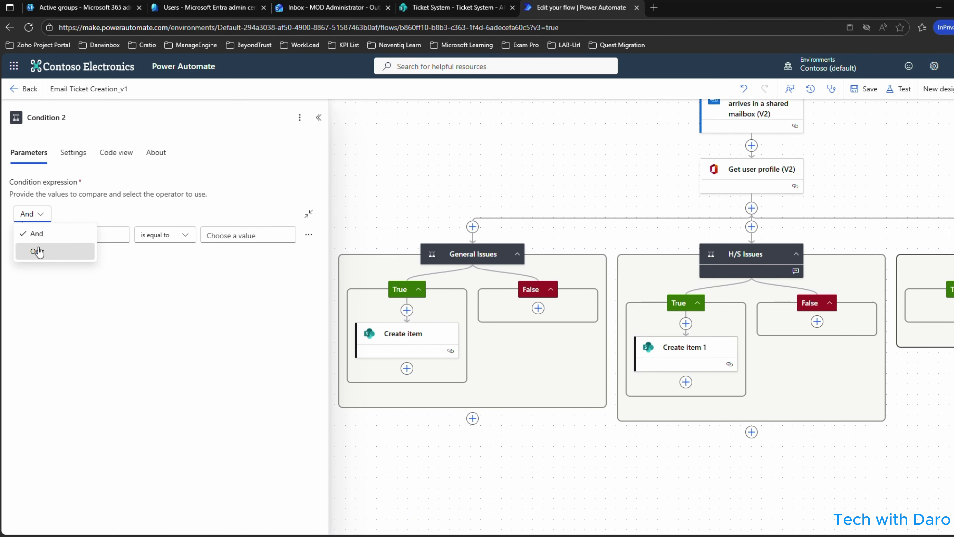
click(32, 251)
click(48, 235)
click(86, 116)
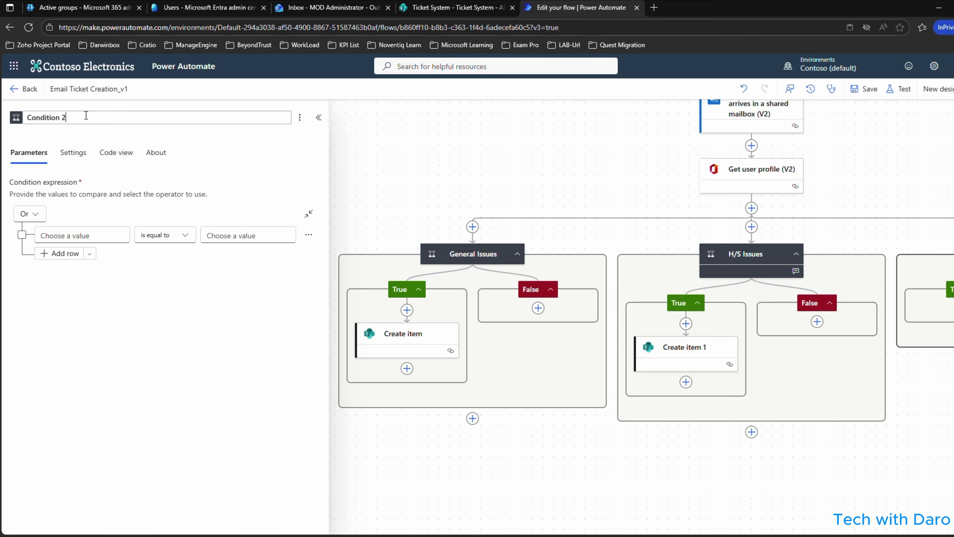
key(ctrl+a)
text(Net)
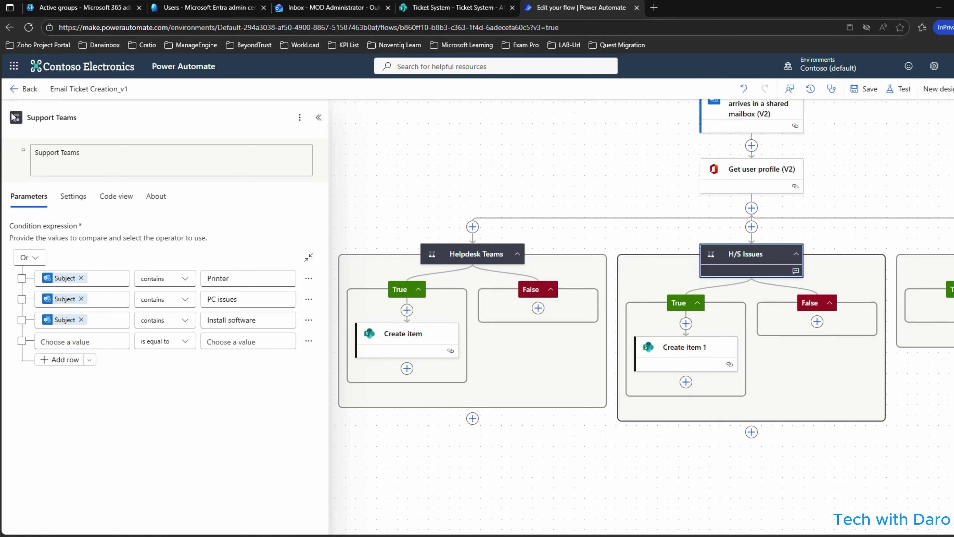
Change the Support Teams note to 'Hardware and Software' and give Helpdesk Teams the note 'General Issues'.
drag(79, 152, 32, 160)
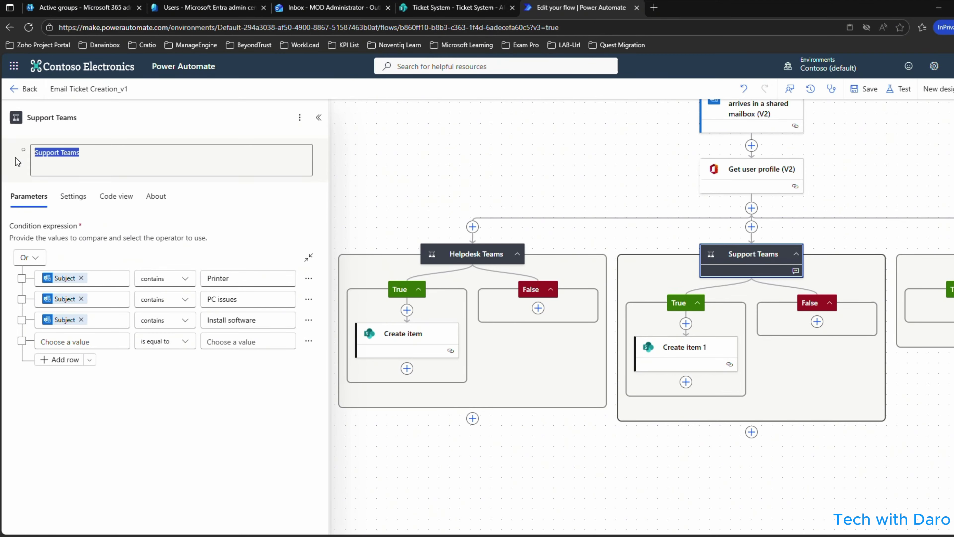
text(Hardware and Software)
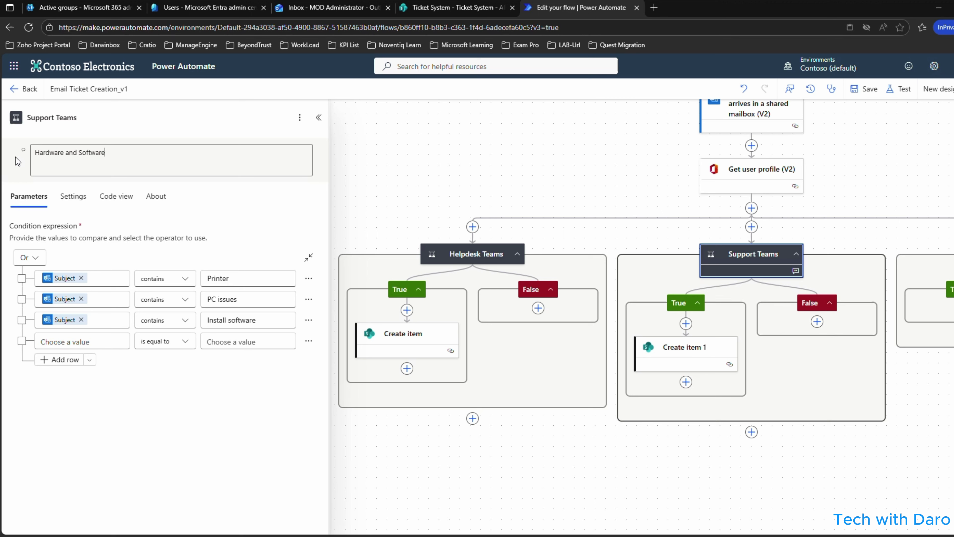
click(474, 252)
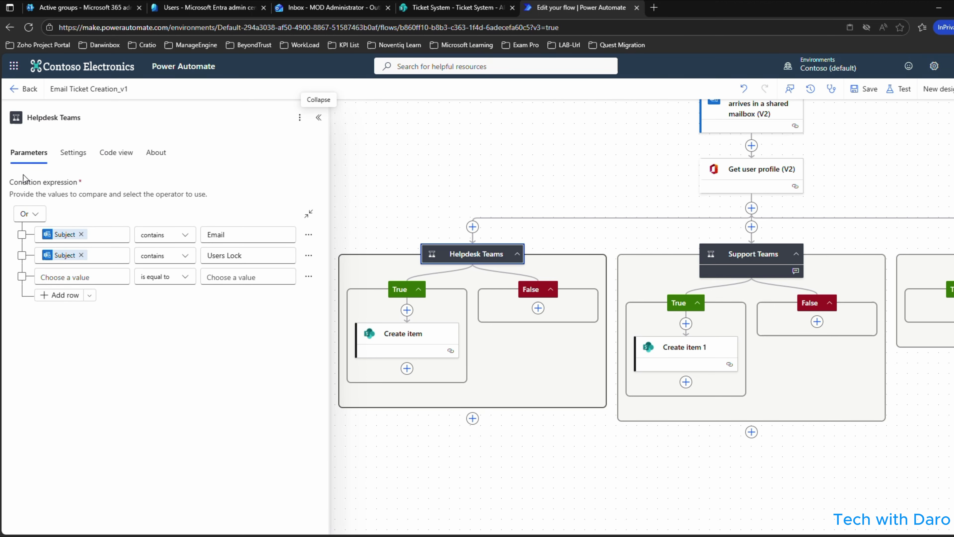
click(300, 126)
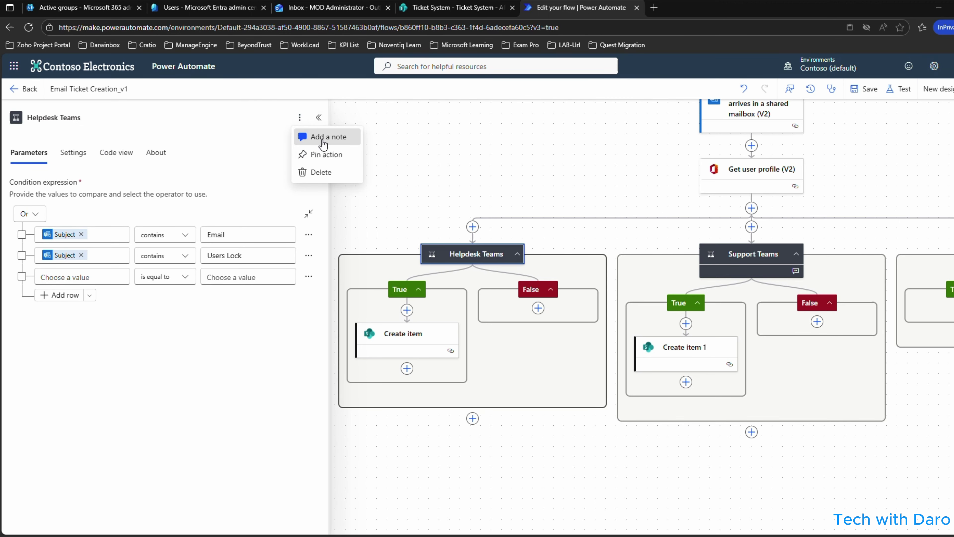
click(323, 152)
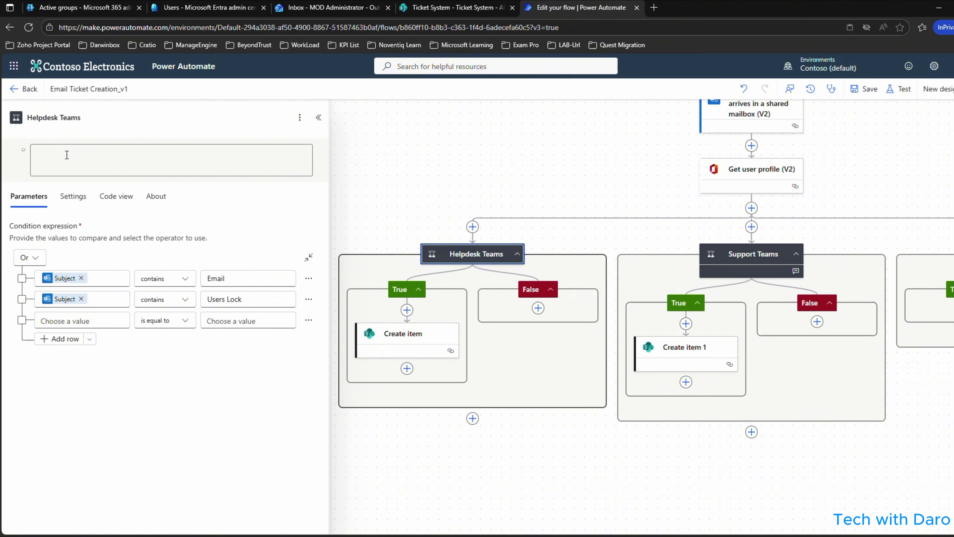
text(General Issues)
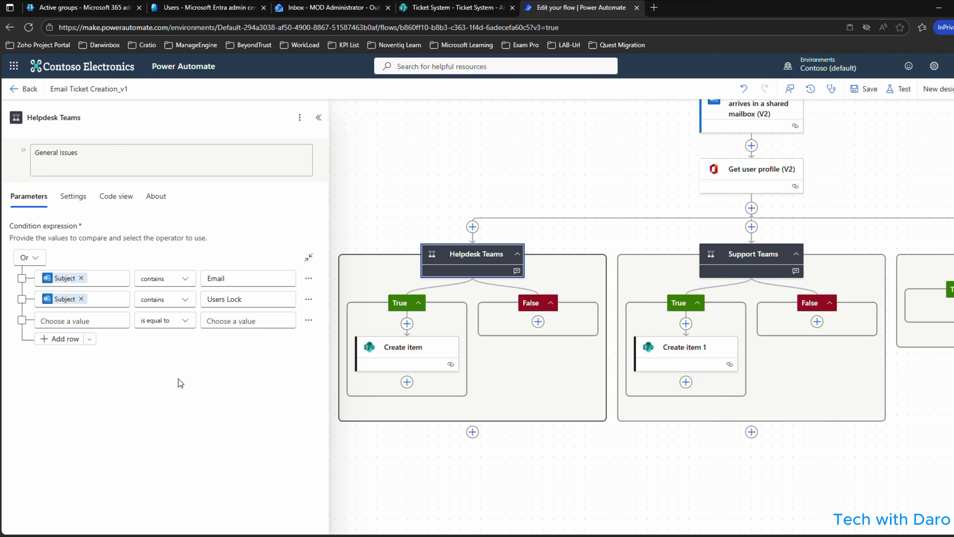
click(768, 256)
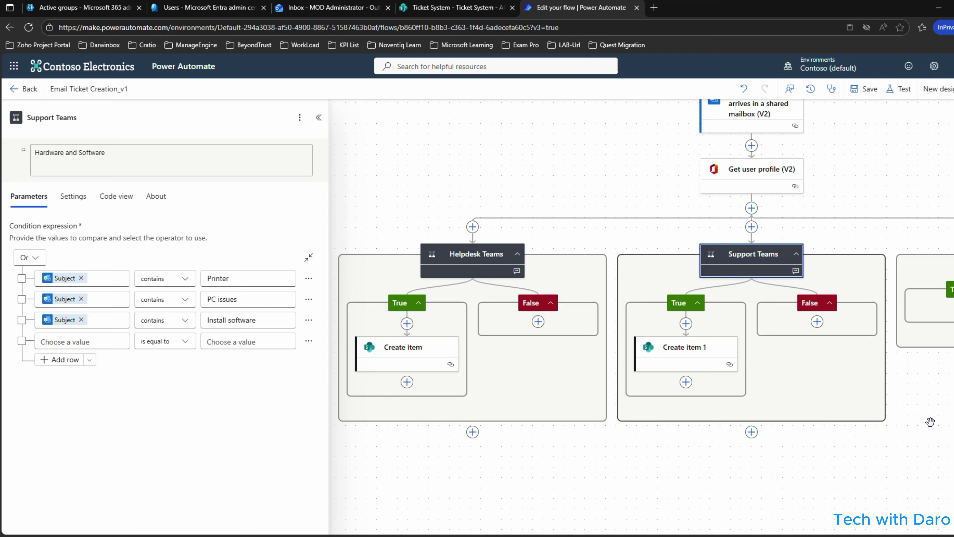
drag(928, 417, 734, 386)
Set the Netowrk/Infra Teams condition's first row to Subject contains 'Internet Issue'.
click(819, 220)
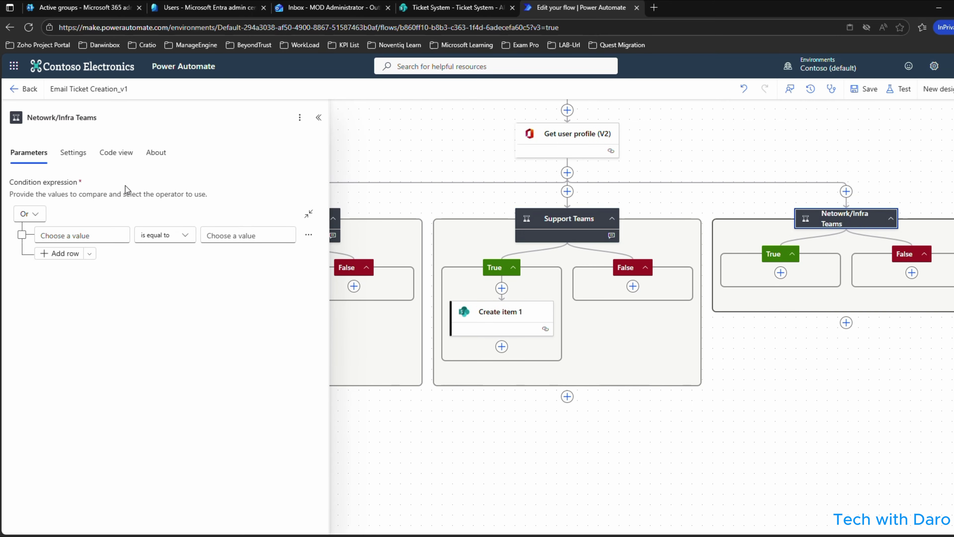
click(120, 237)
key(/)
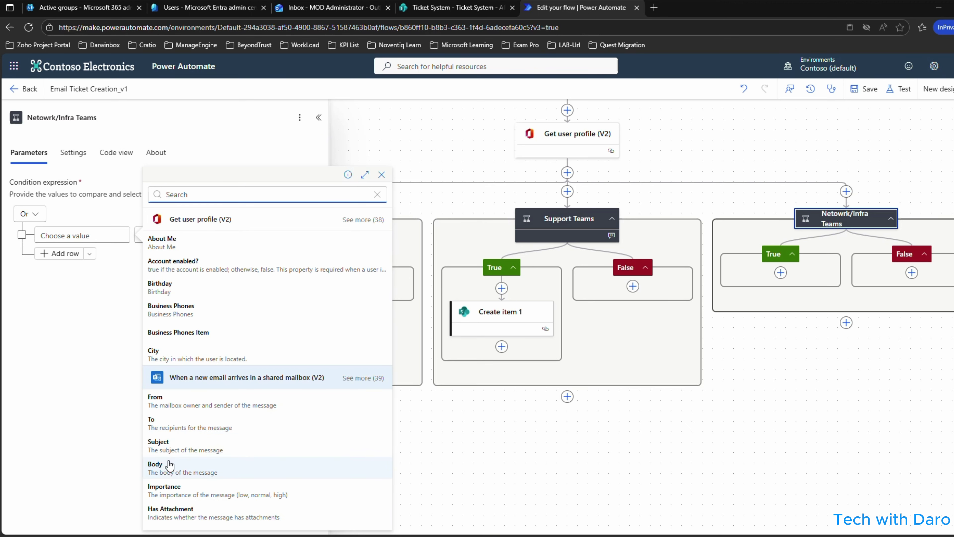
click(168, 448)
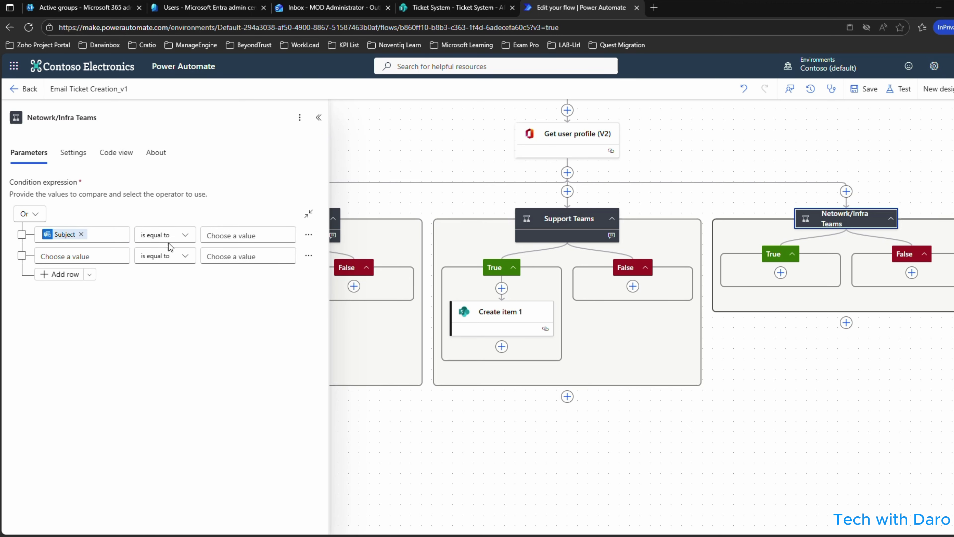
click(185, 235)
click(164, 249)
click(252, 236)
text(I)
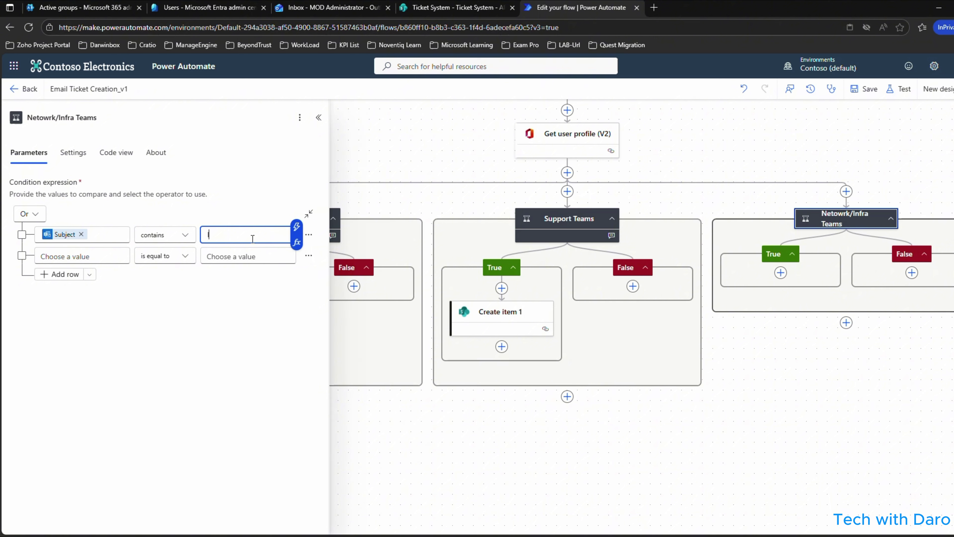
text(nternet)
Add a second row where Subject contains 'Network Issues'.
click(96, 259)
click(35, 247)
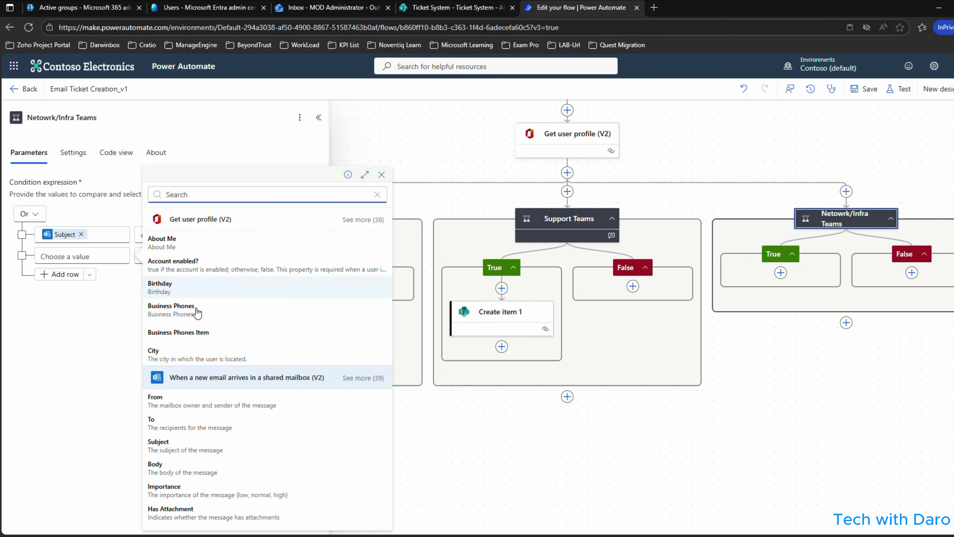
click(177, 444)
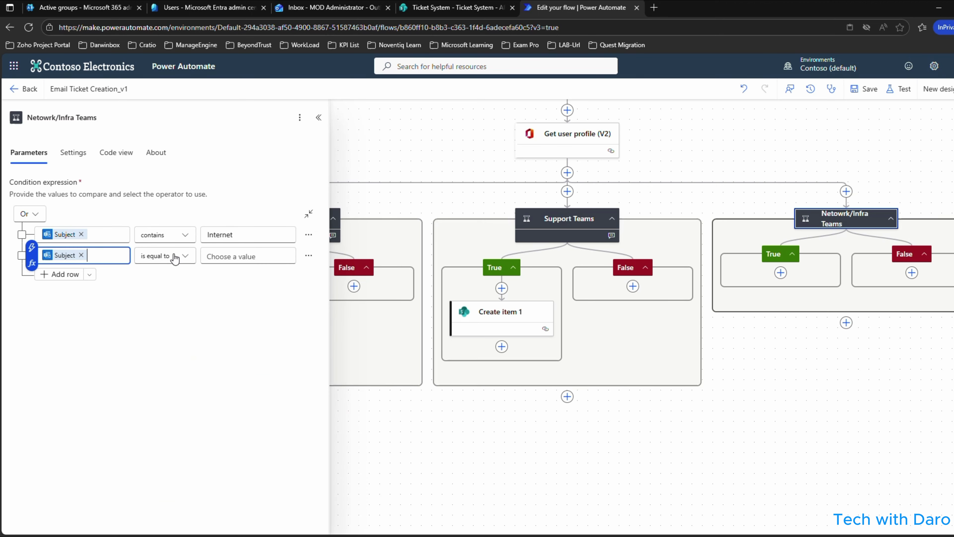
click(176, 257)
click(160, 272)
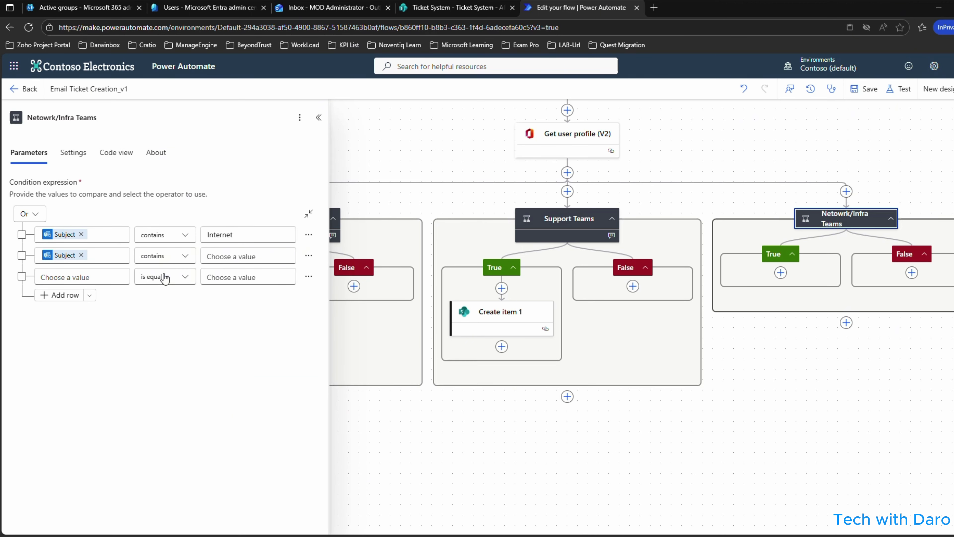
click(214, 255)
text(Network Issues)
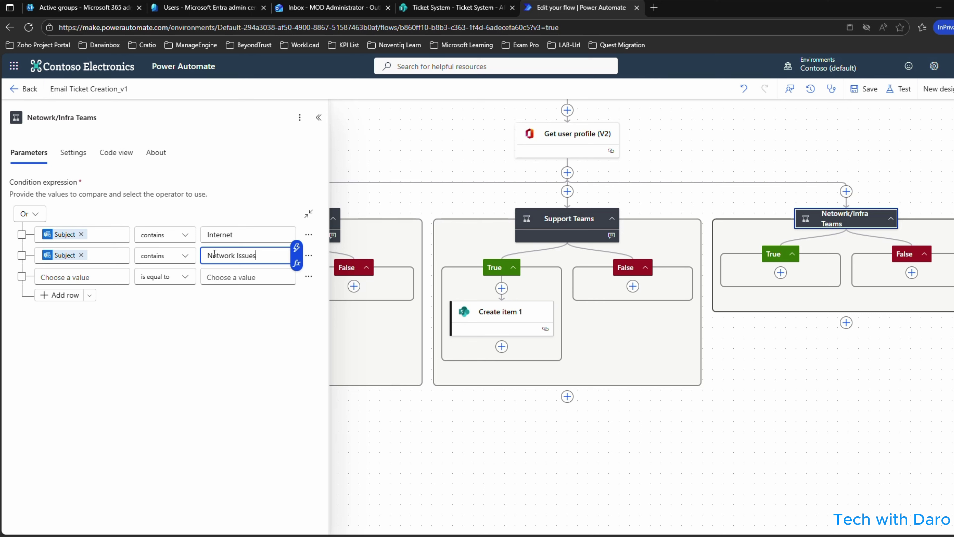
click(276, 233)
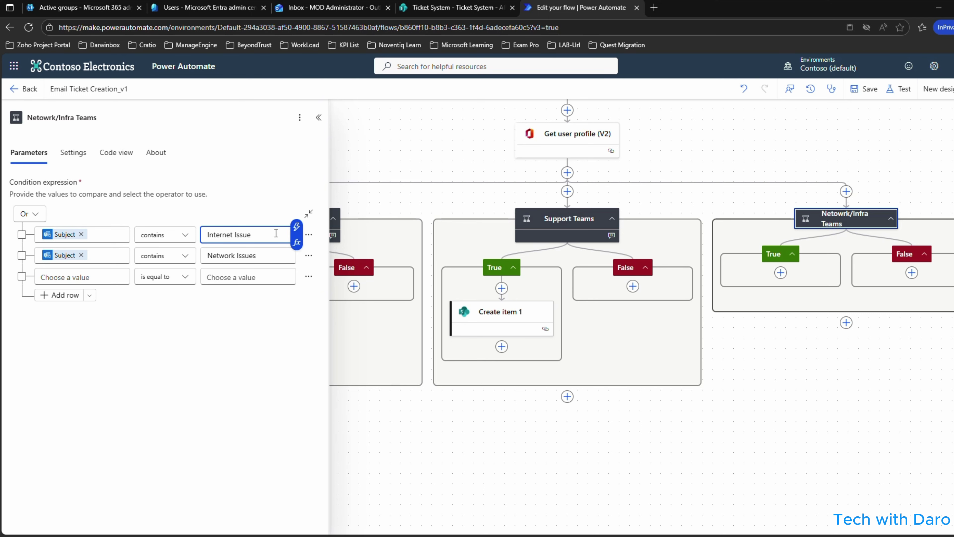
click(278, 361)
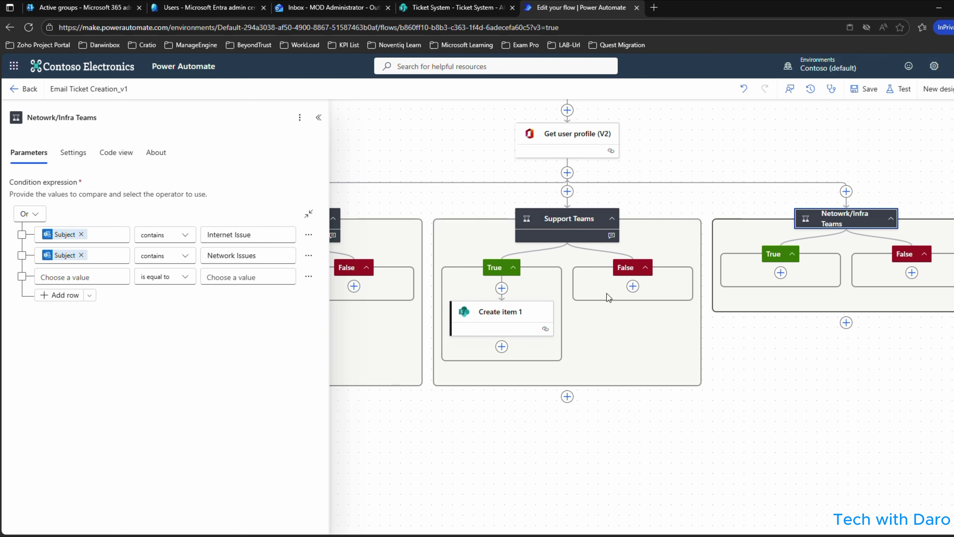
Copy the Create item 1 action for reuse in the Netowrk/Infra Teams True branch.
right_click(490, 315)
click(559, 344)
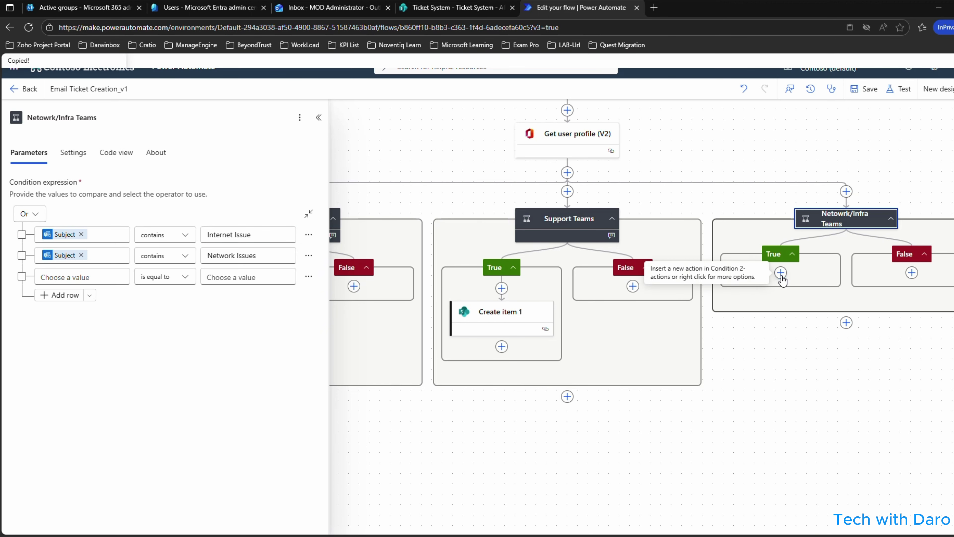
click(781, 276)
Paste the ticket action into the Netowrk/Infra True branch and rename Create item 1 for its team.
click(817, 271)
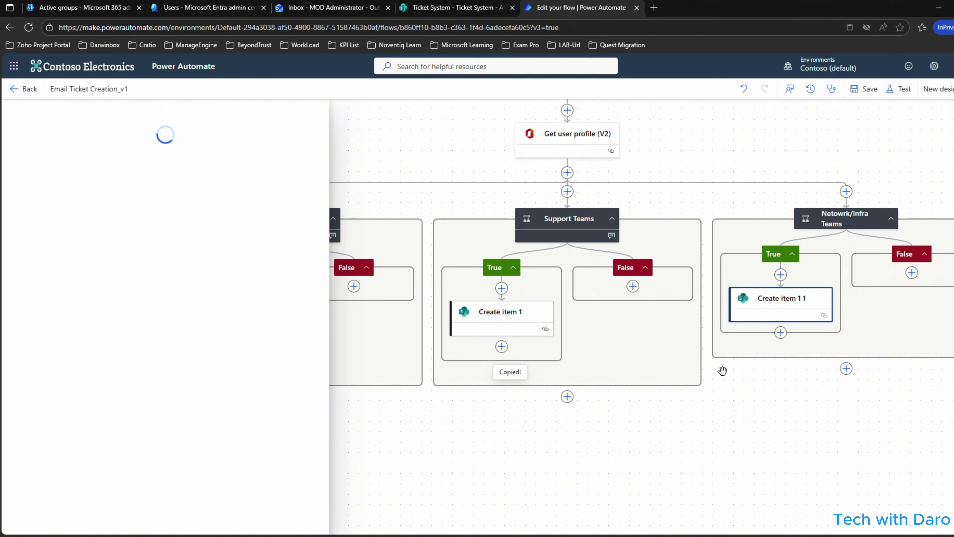
click(501, 320)
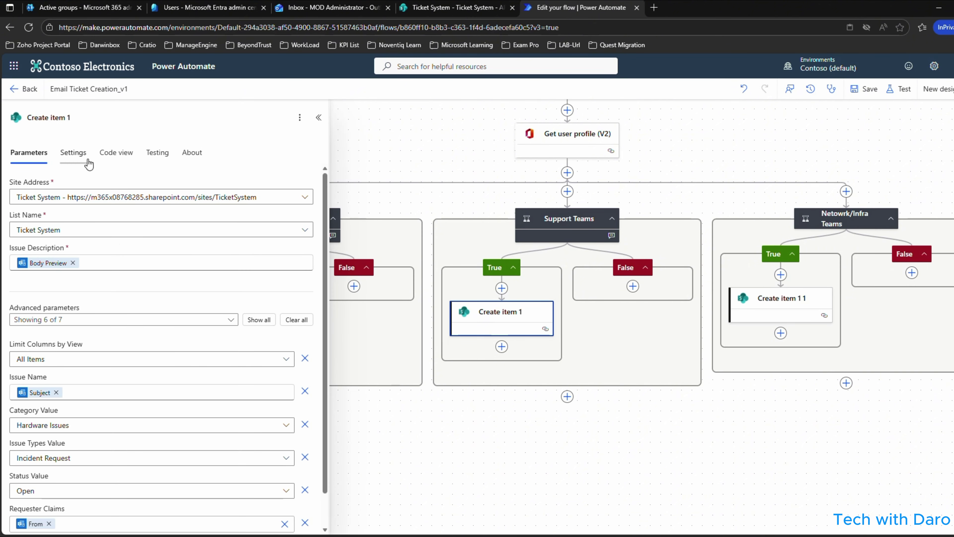
drag(95, 117, 4, 118)
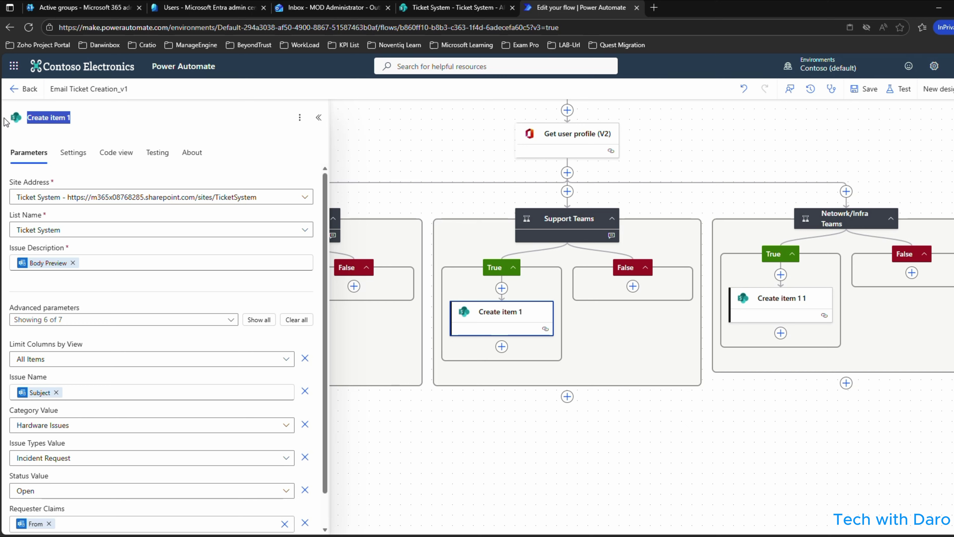
text(update)
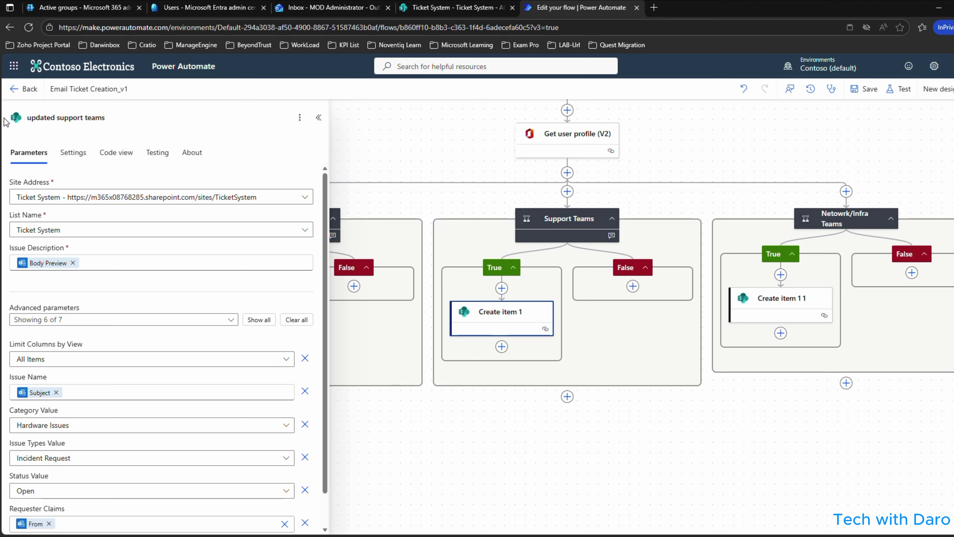
Open the pasted Create item 1 1 action and show all its advanced parameters.
click(778, 305)
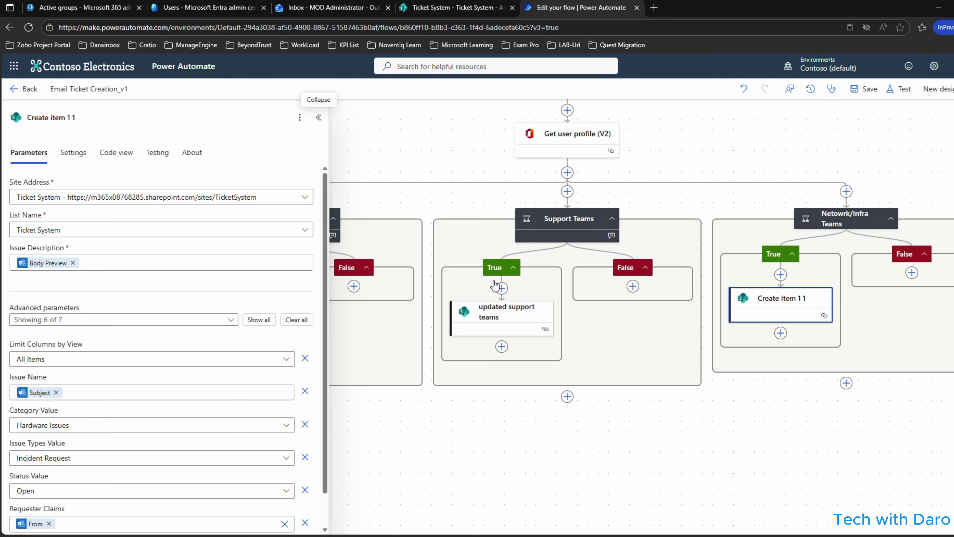
scroll(165, 393, down, 2)
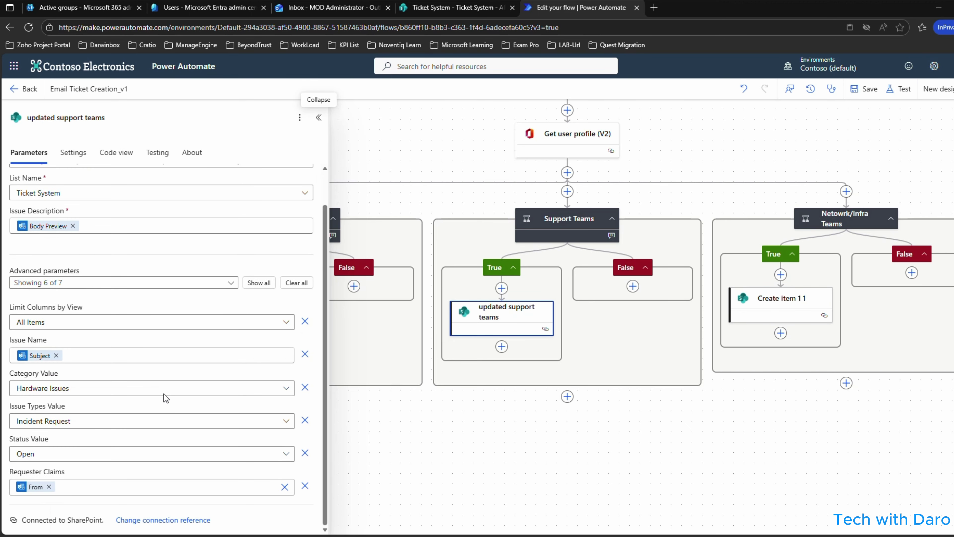
click(259, 282)
scroll(174, 376, down, 1)
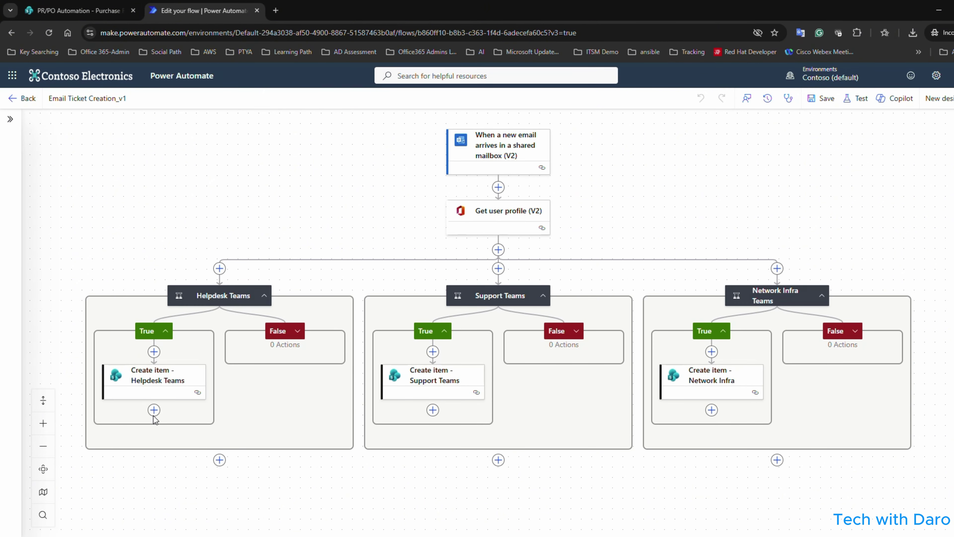
Add an Office 365 Outlook Send an email (V2) action after the Helpdesk ticket step.
click(154, 410)
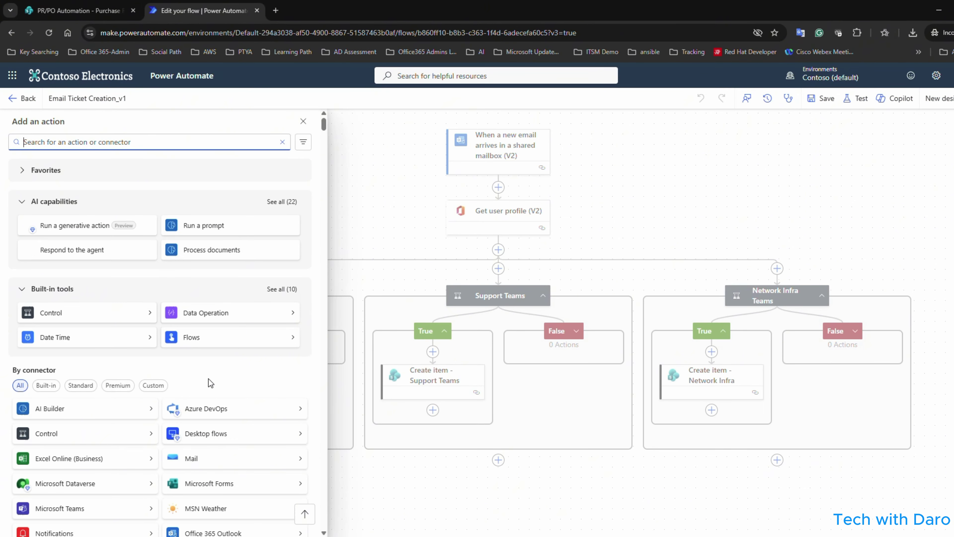
scroll(216, 395, down, 1)
scroll(225, 398, down, 3)
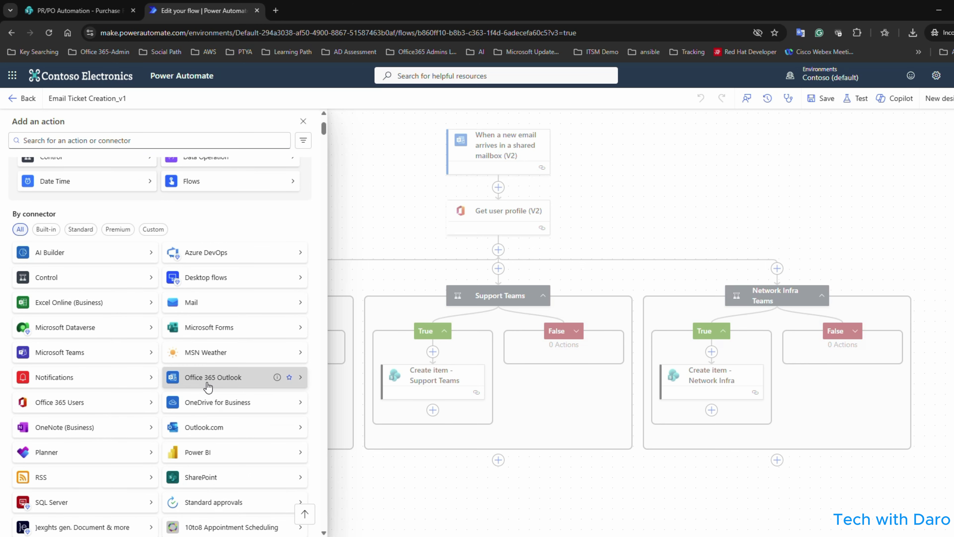
click(222, 377)
mouse_move(136, 366)
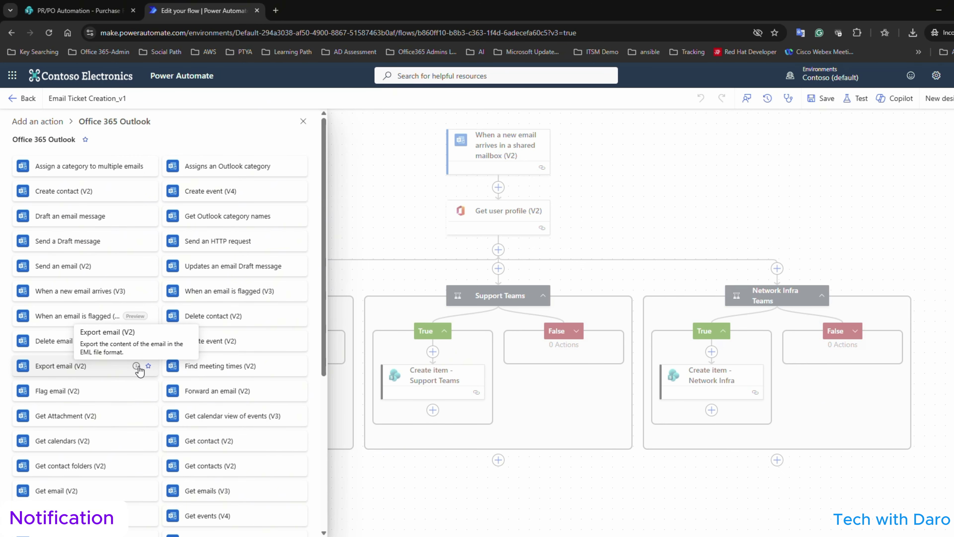
click(131, 266)
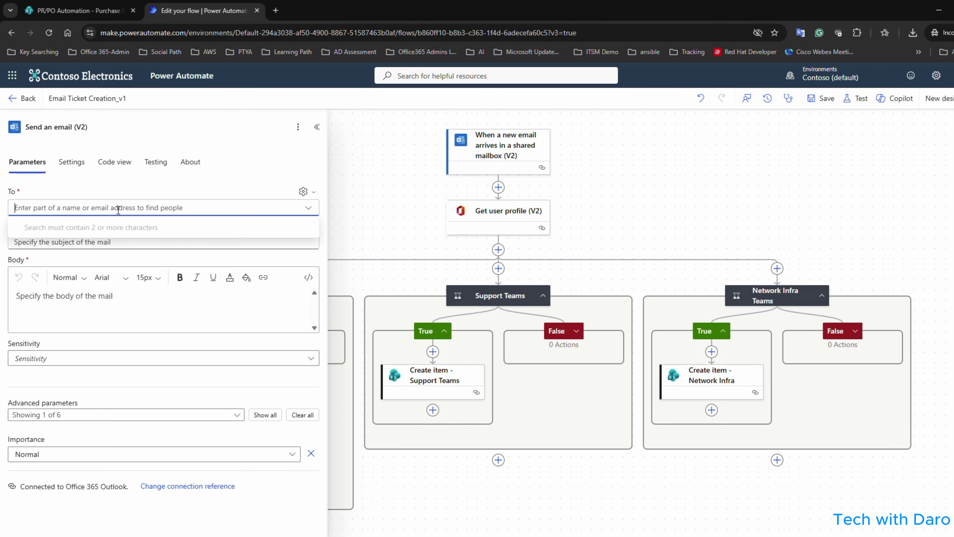
Address the email to the helpdesk team and copy the 'New Ticket Created' subject into the body.
text(helpdesk)
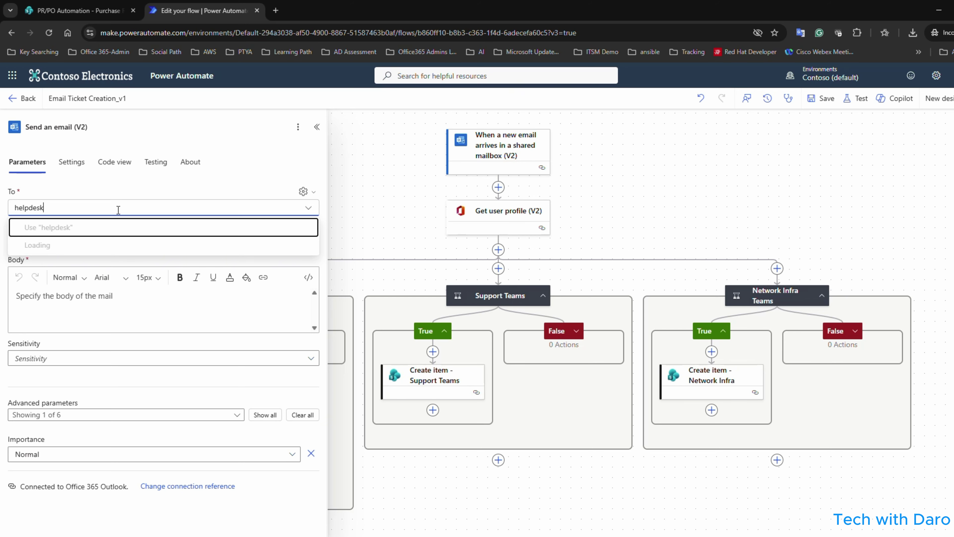
text(helpdes)
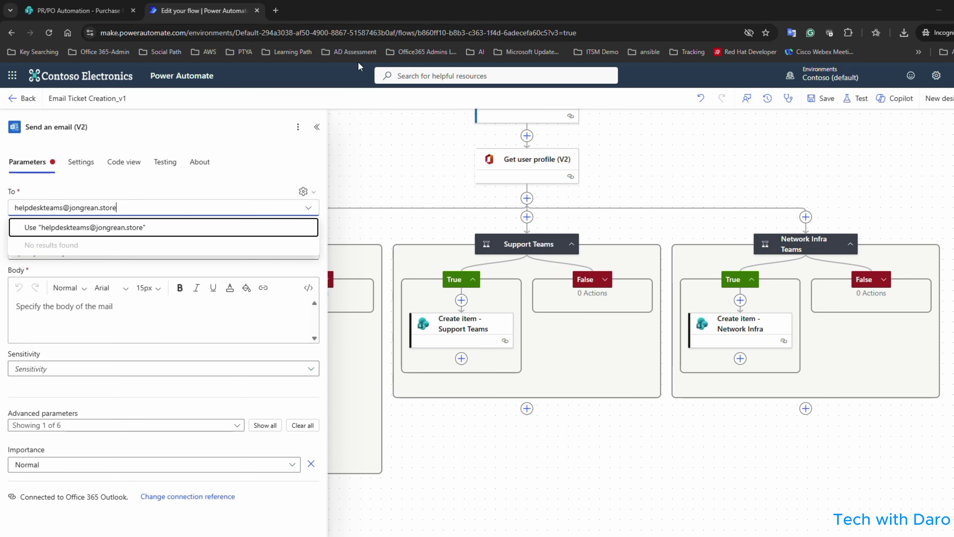
key(Return)
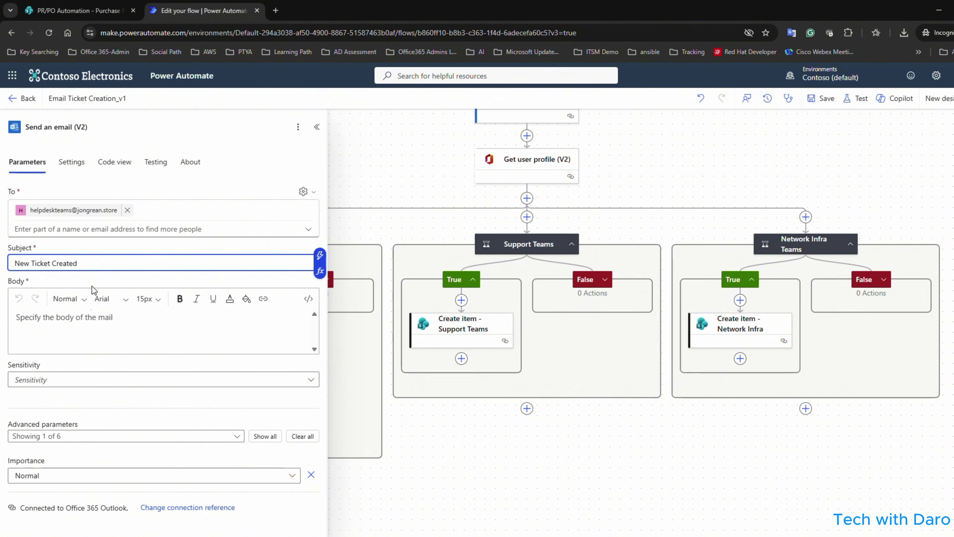
drag(89, 263, 7, 269)
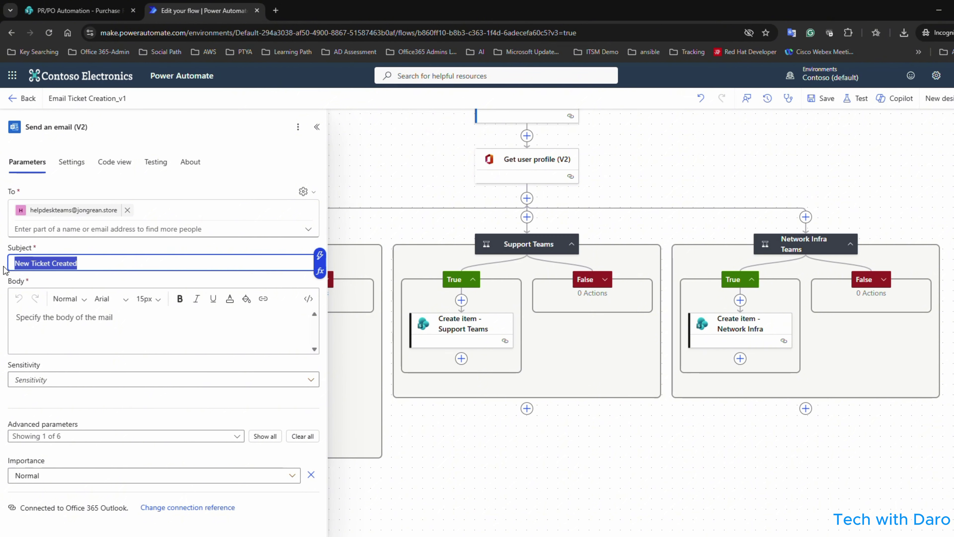
key(ctrl+c)
click(42, 319)
key(ctrl+v)
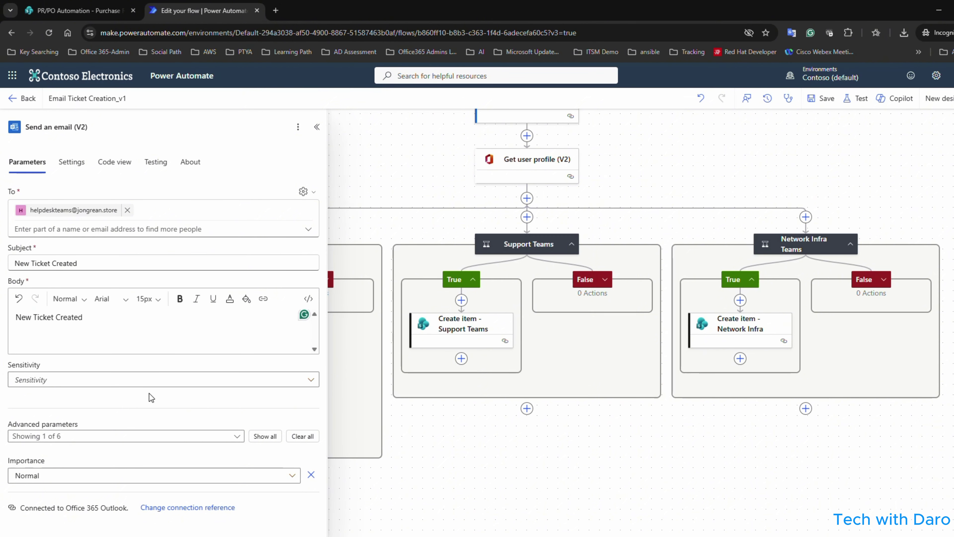
Rename the email action to 'Send an email to Helpdesk'.
click(102, 126)
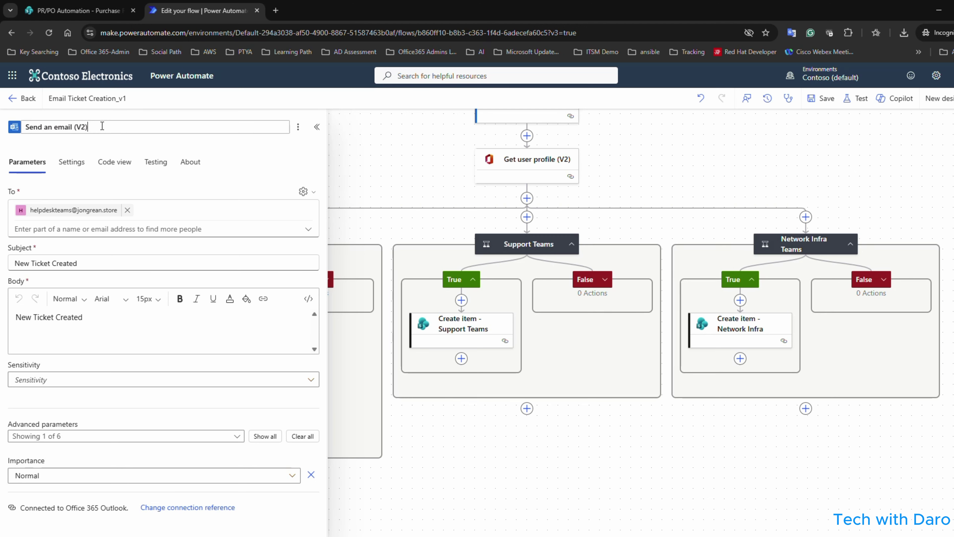
drag(102, 126, 74, 127)
text(to Helpdesk)
key(ctrl+a)
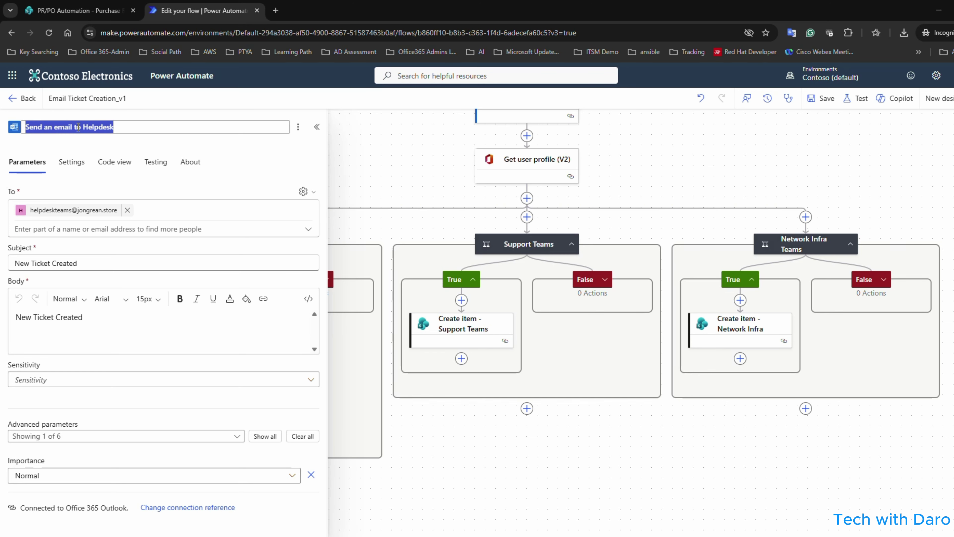
click(460, 367)
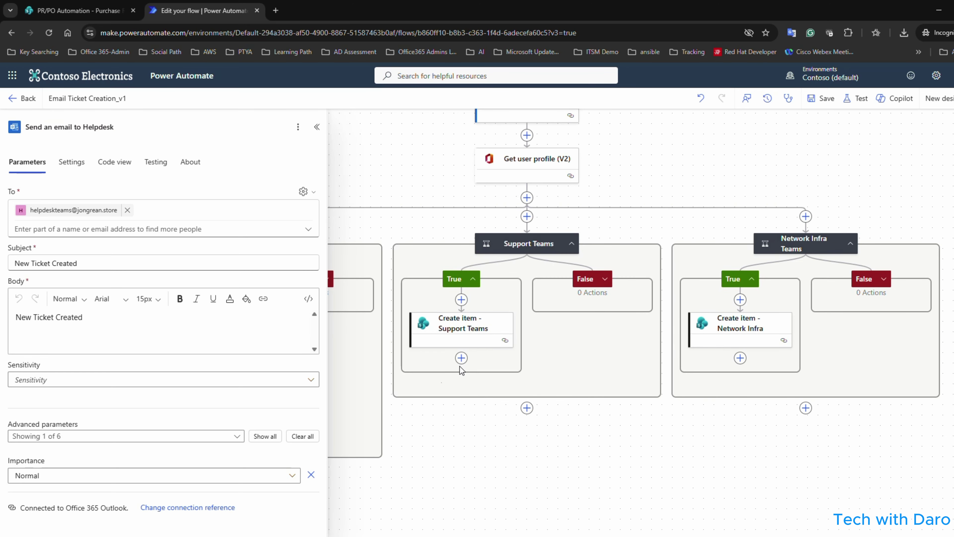
click(440, 335)
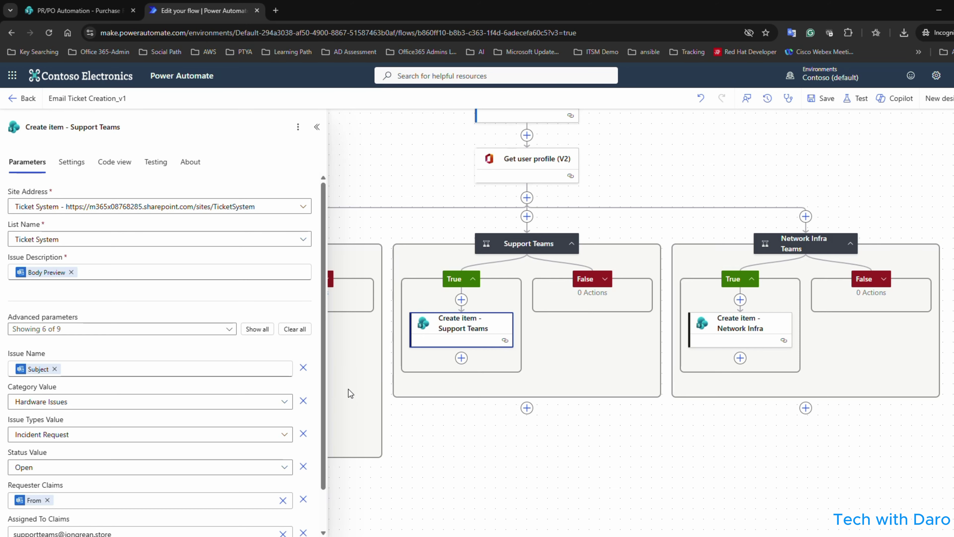
click(394, 163)
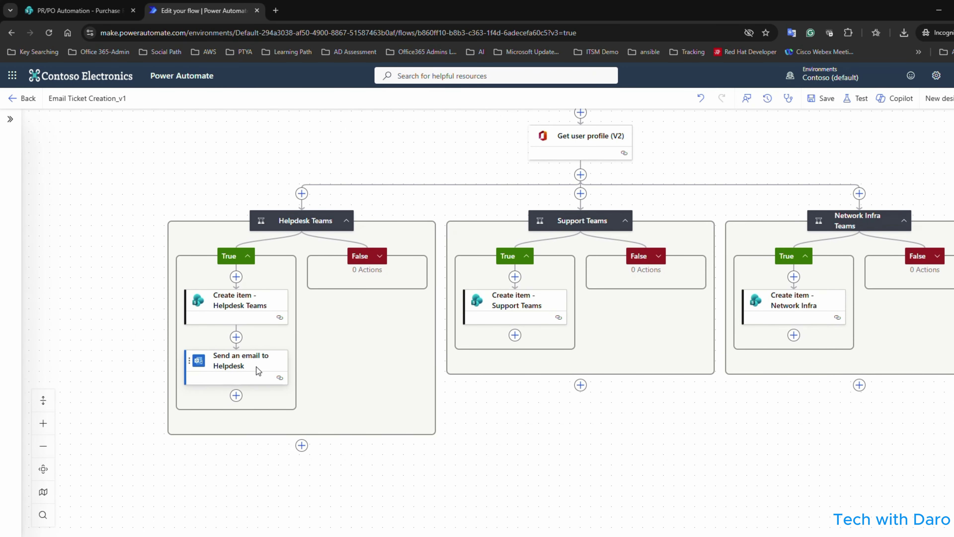
Copy the Send an email to Helpdesk action and paste it under Create item - Support Teams.
right_click(258, 370)
click(293, 394)
click(513, 334)
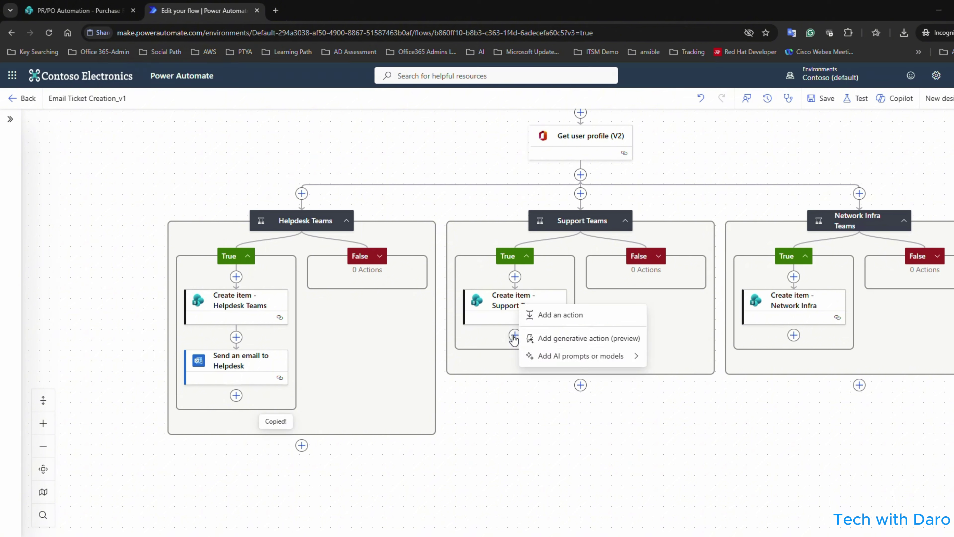
mouse_move(589, 357)
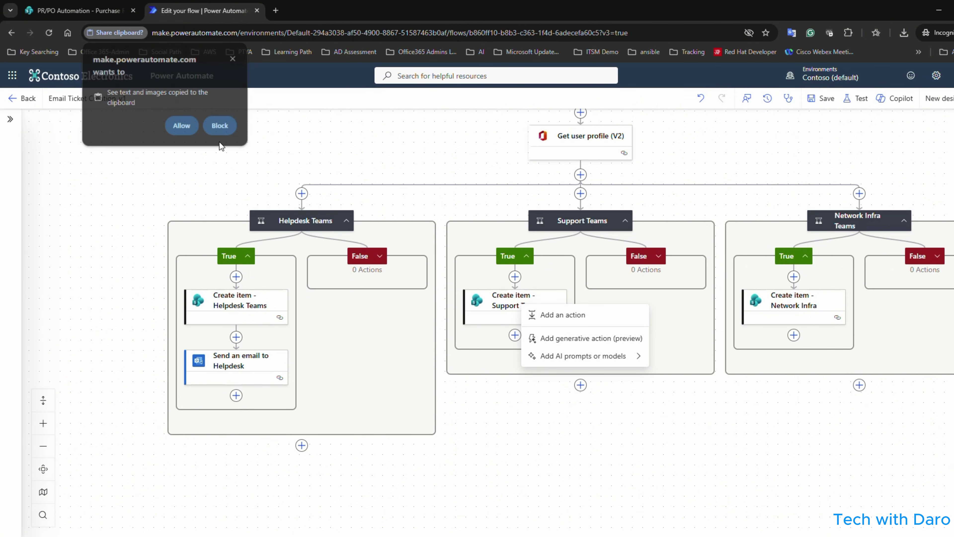
click(182, 126)
click(555, 326)
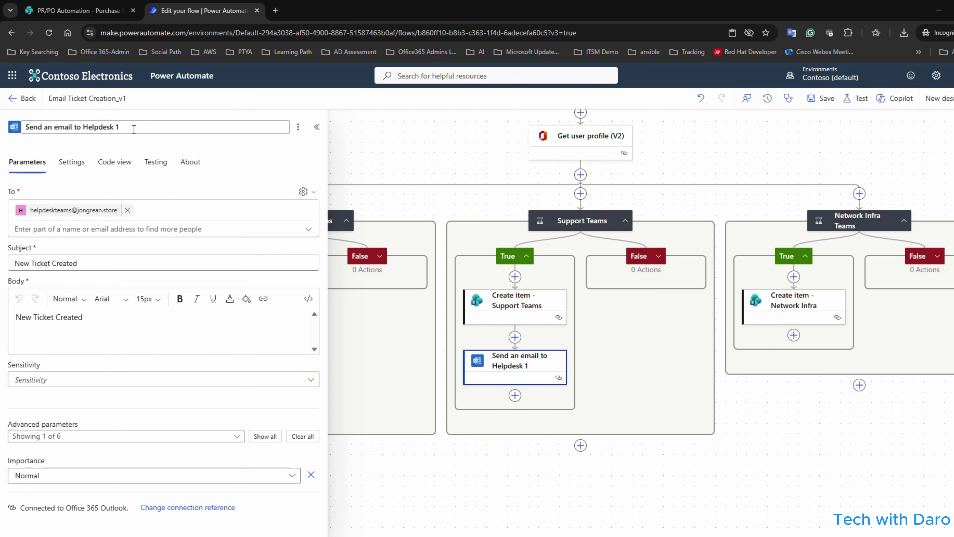
Rename the pasted step 'Send an email to Support Teams' and address it to the support teams mailbox.
drag(144, 127, 83, 121)
text(Support Teams)
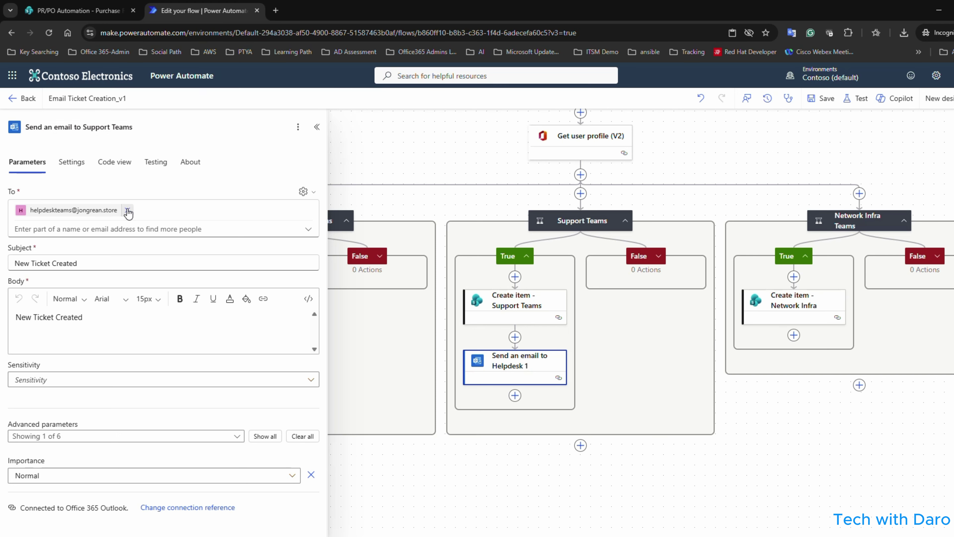
click(129, 211)
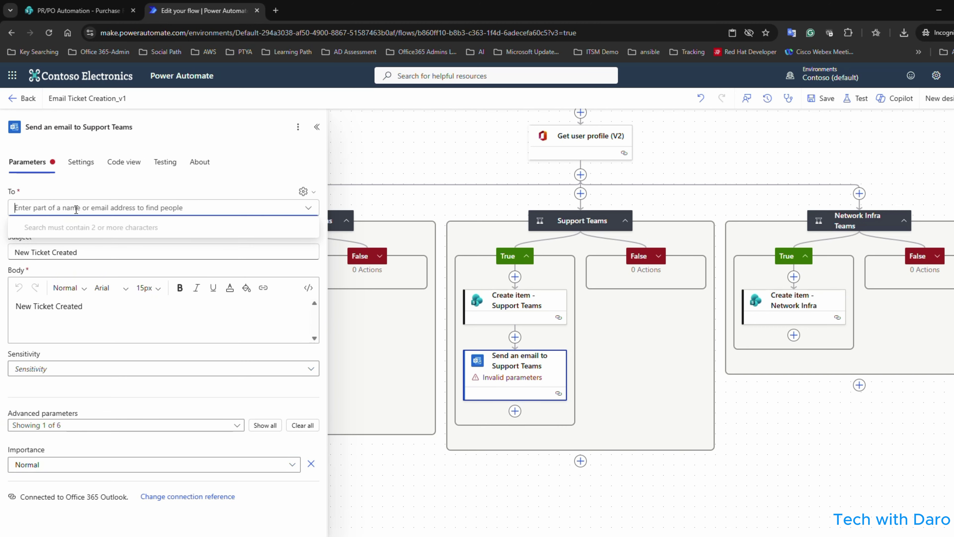
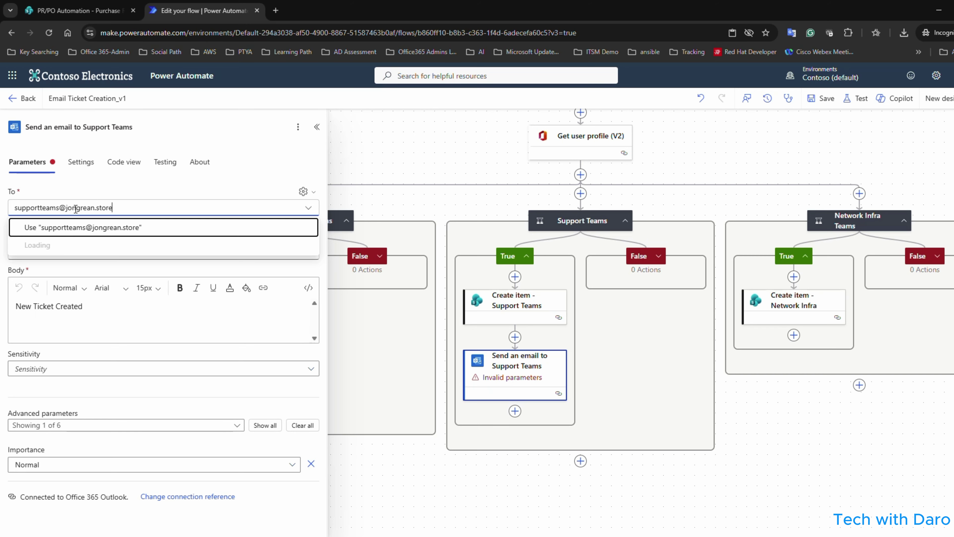
click(117, 227)
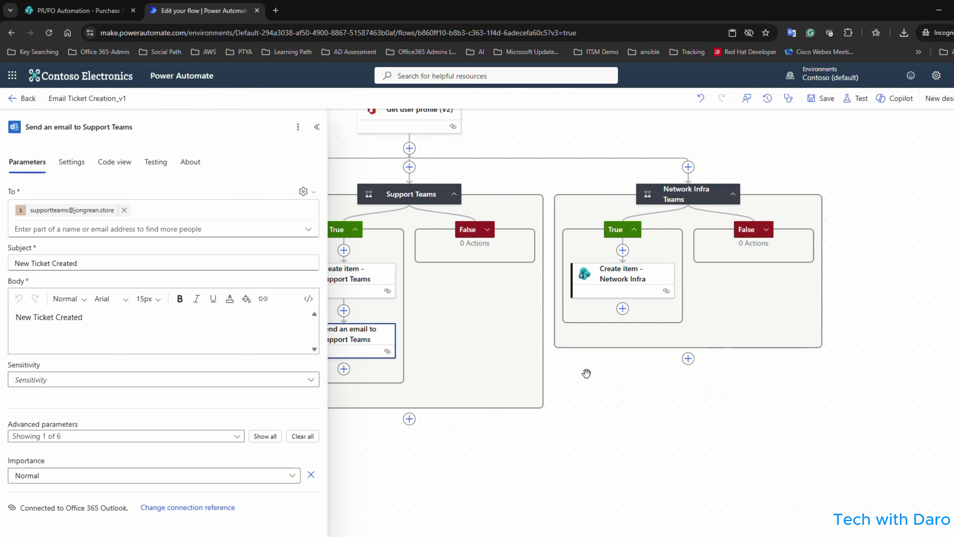
Copy the Support Teams email step and paste it under Create item - Network Infra.
right_click(363, 333)
click(372, 355)
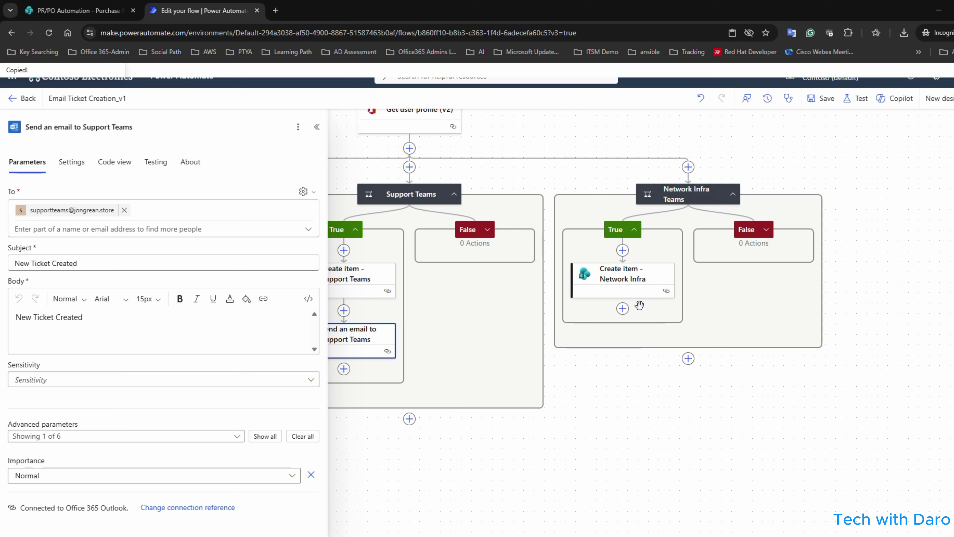
click(623, 309)
click(658, 315)
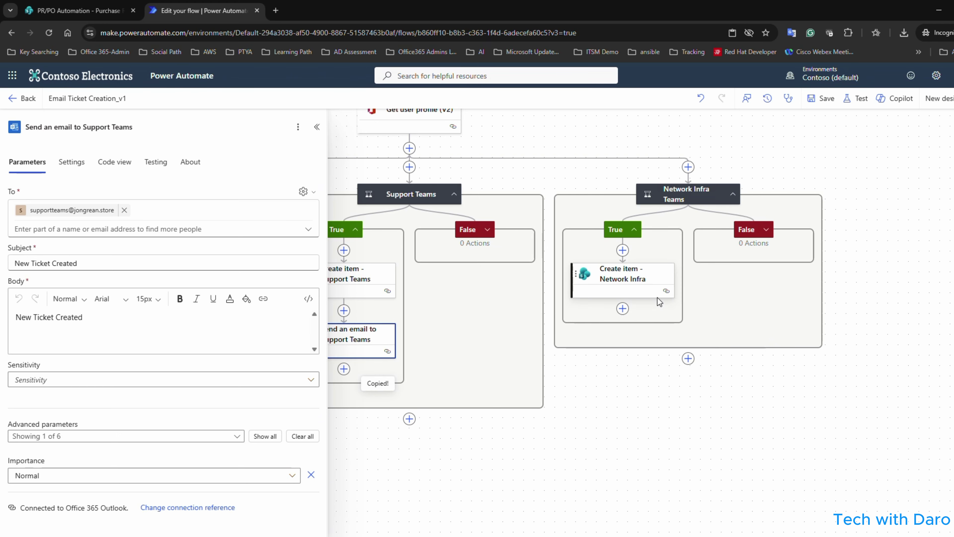
Address the pasted Netinfra Teams email to the network infra mailbox.
drag(631, 402, 554, 381)
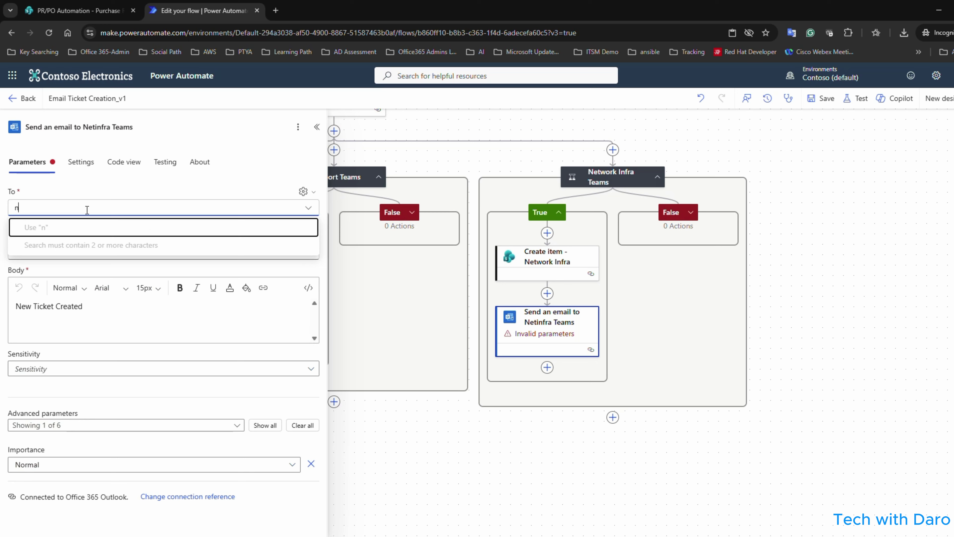
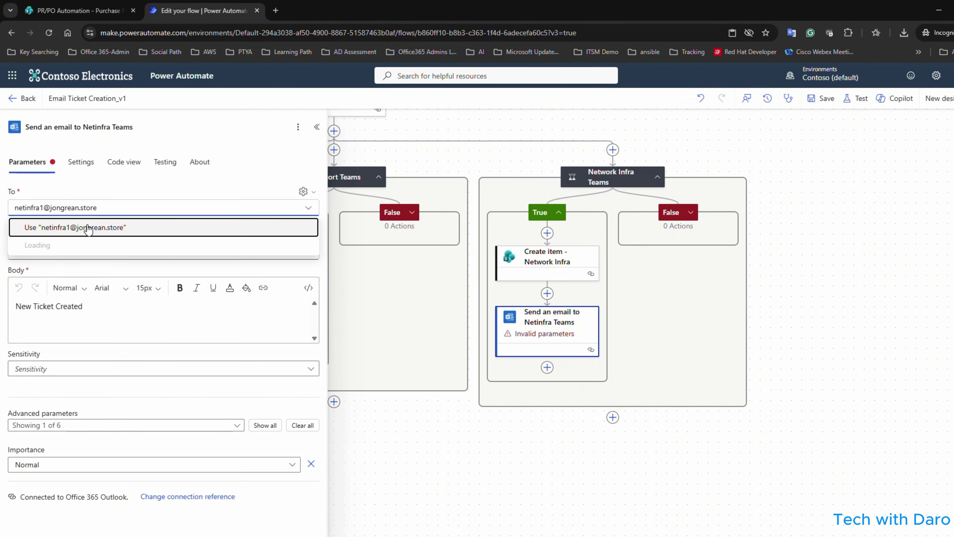
click(109, 229)
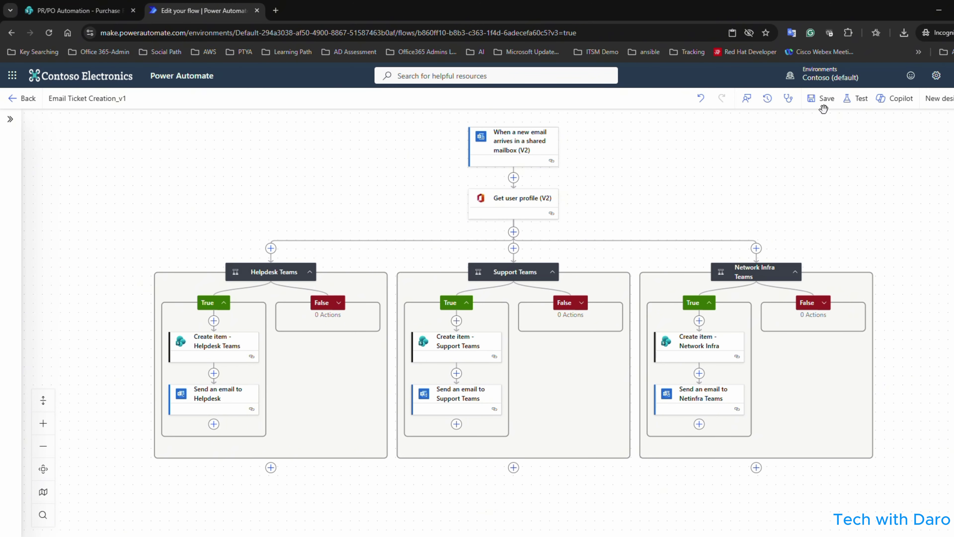
Save the Email Ticket Creation_v1 flow until it reports it is ready to go.
click(822, 99)
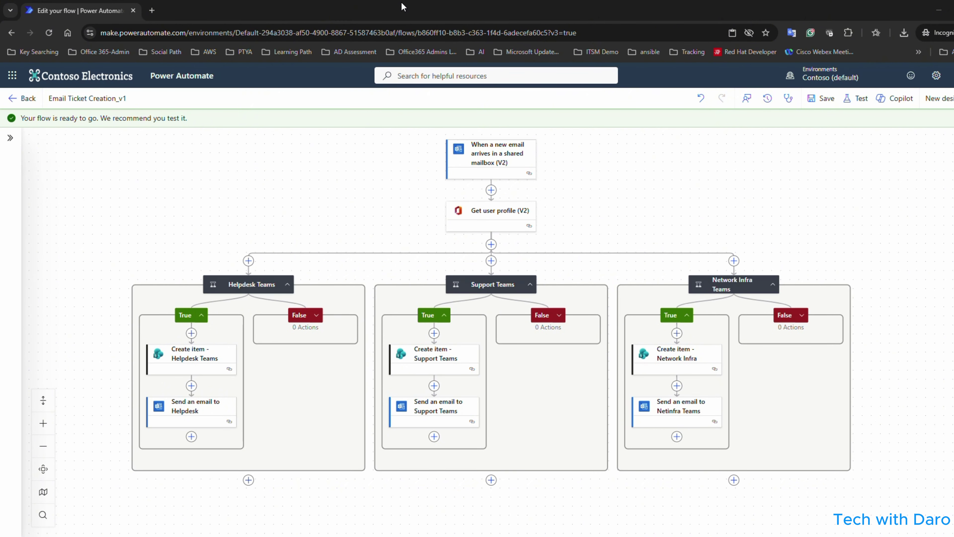
drag(351, 164, 334, 169)
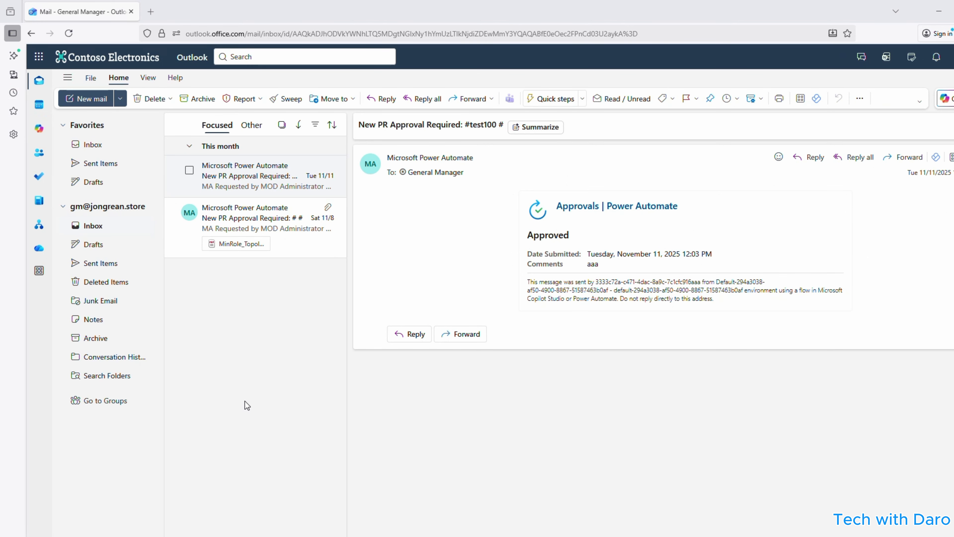
Start a new Outlook message to Helpdesk System, then switch back to the flow editor.
key(n)
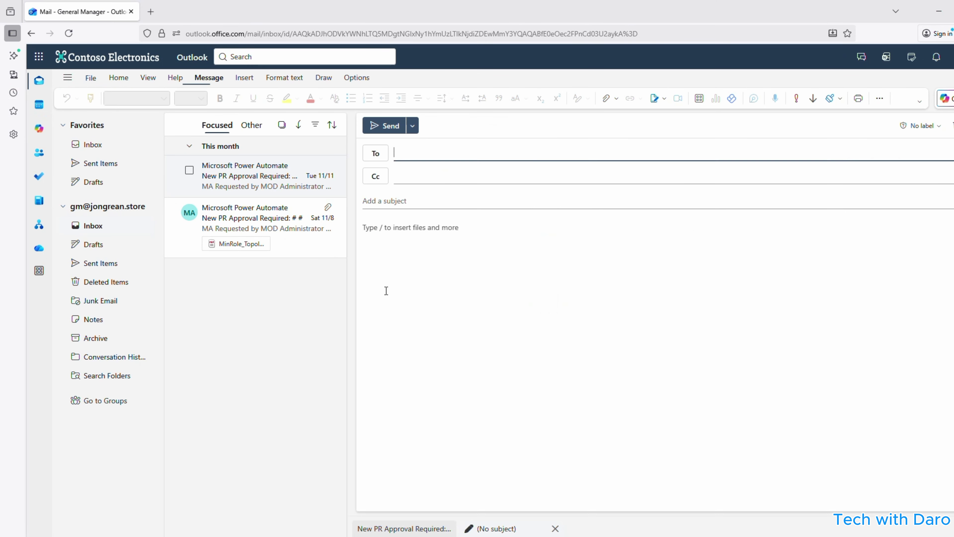
text(helpdesk)
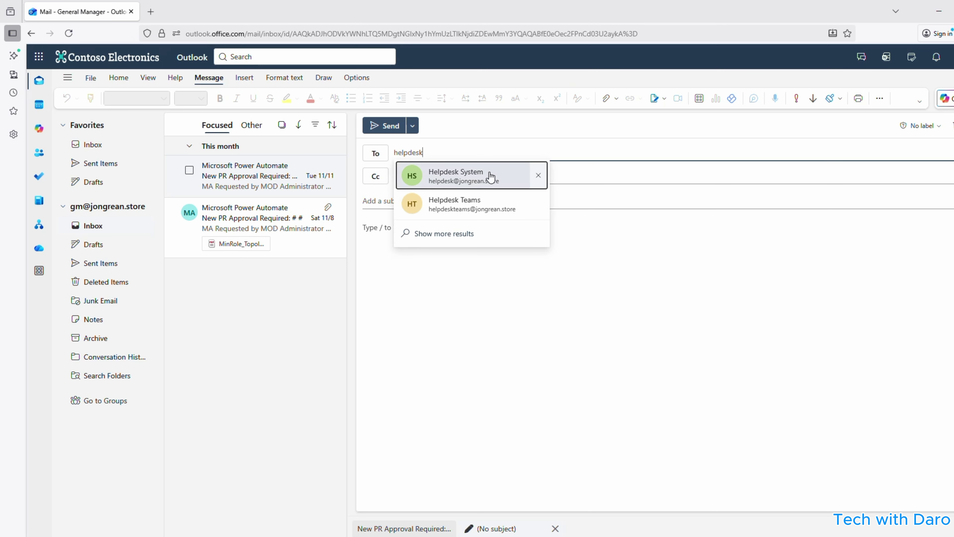
click(462, 178)
click(400, 199)
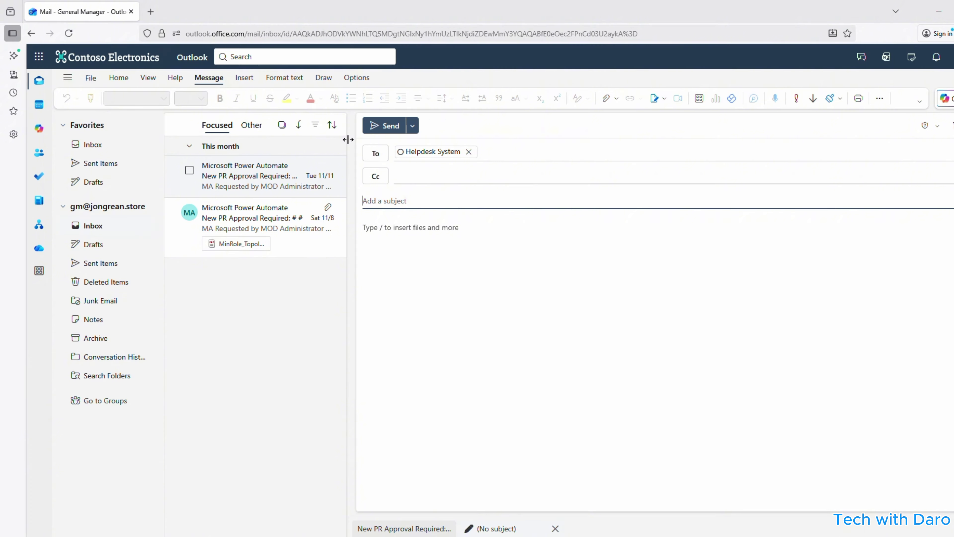
drag(251, 13, 527, 286)
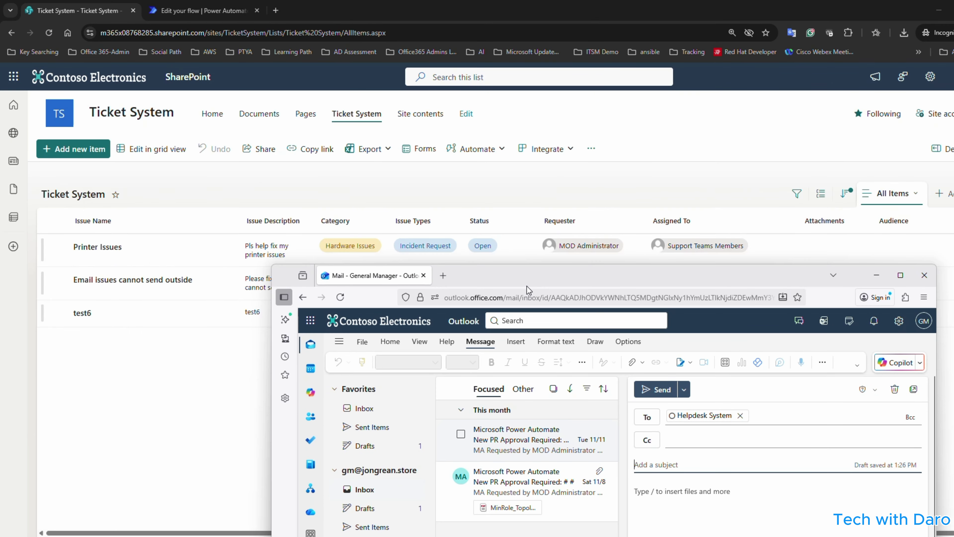
click(179, 7)
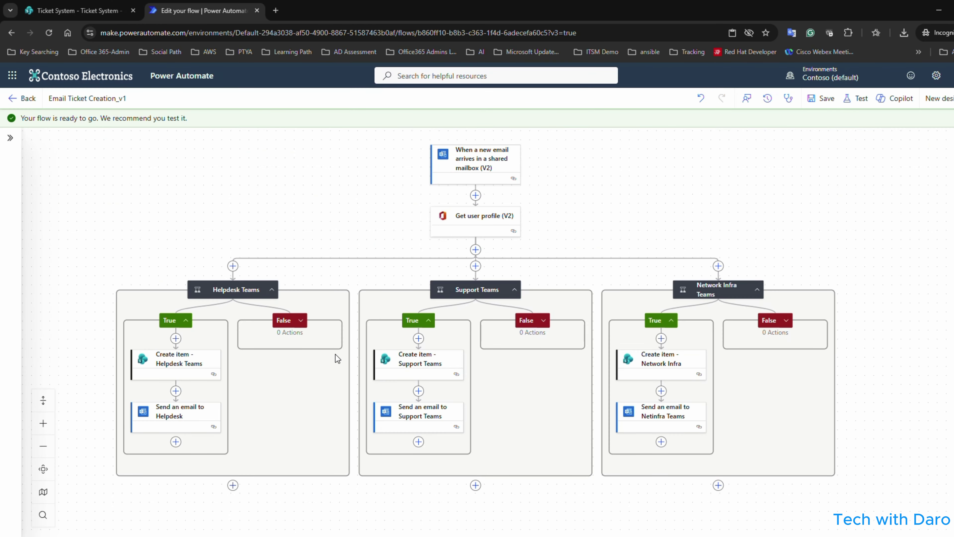
Copy the 'Users Lock' value from Helpdesk Teams and bring the Outlook draft back maximized.
click(239, 290)
drag(239, 327, 204, 327)
key(ctrl+c)
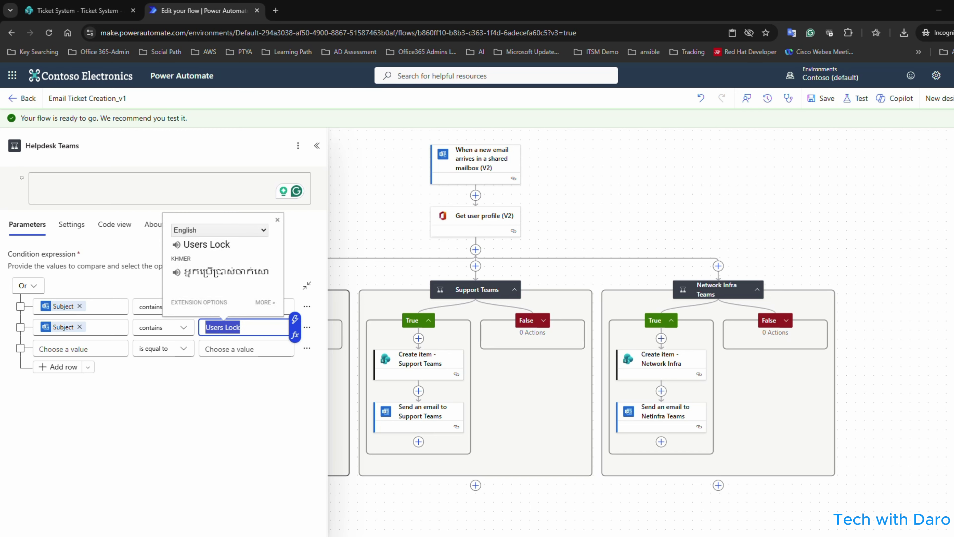
click(716, 535)
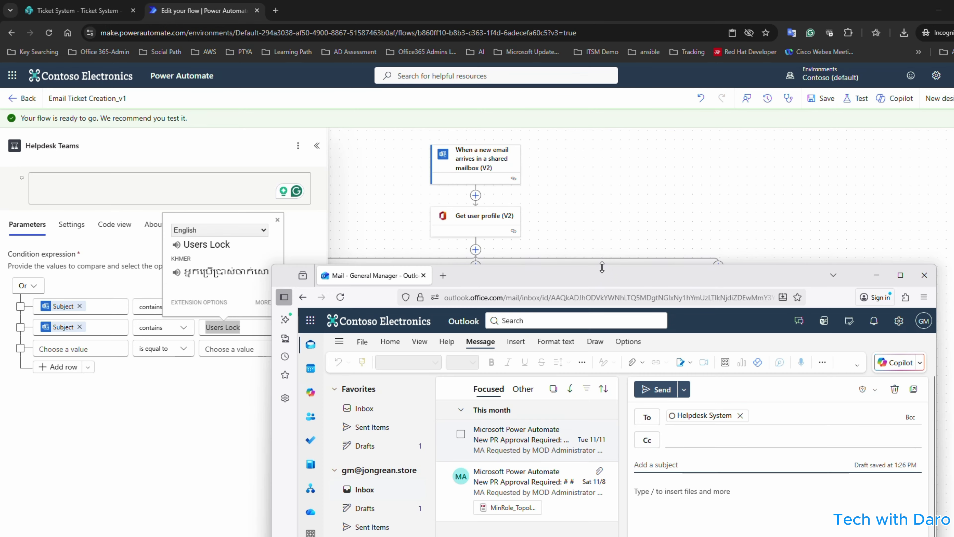
double_click(602, 273)
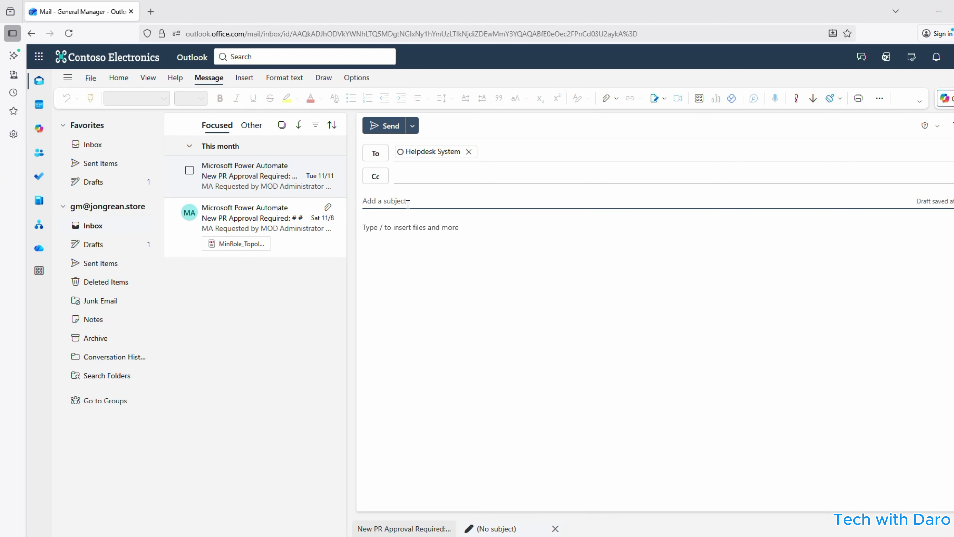
Send Helpdesk System a test email with subject 'Users Lock' and body 'Pls fix my Users Lock'.
key(ctrl+v)
click(400, 231)
text(P)
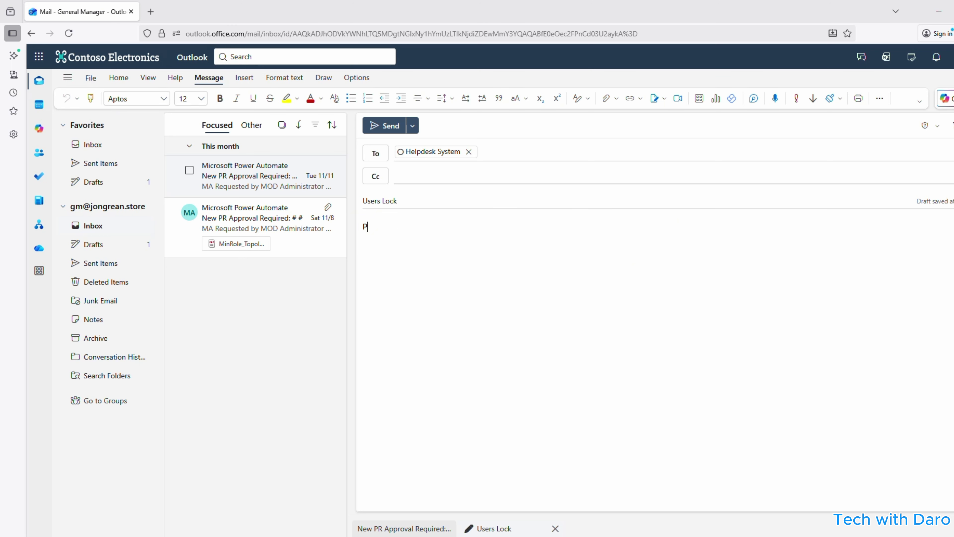
text(ls fid)
key(BackSpace)
text(x my)
key(ctrl+v)
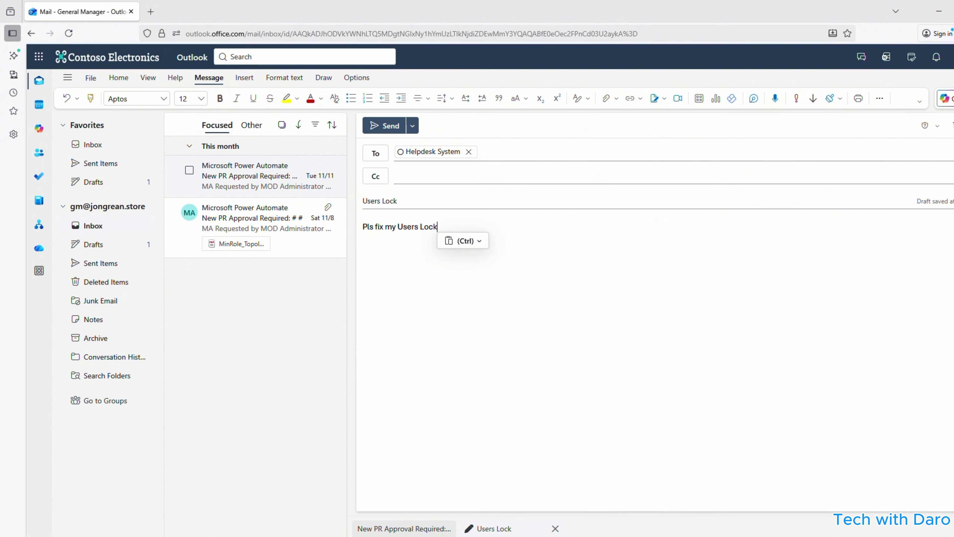
click(387, 127)
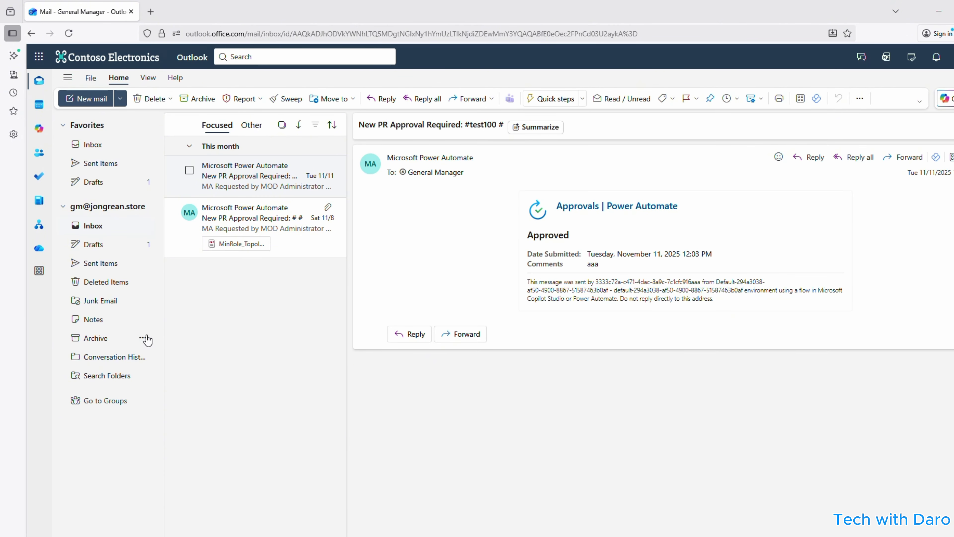
click(108, 264)
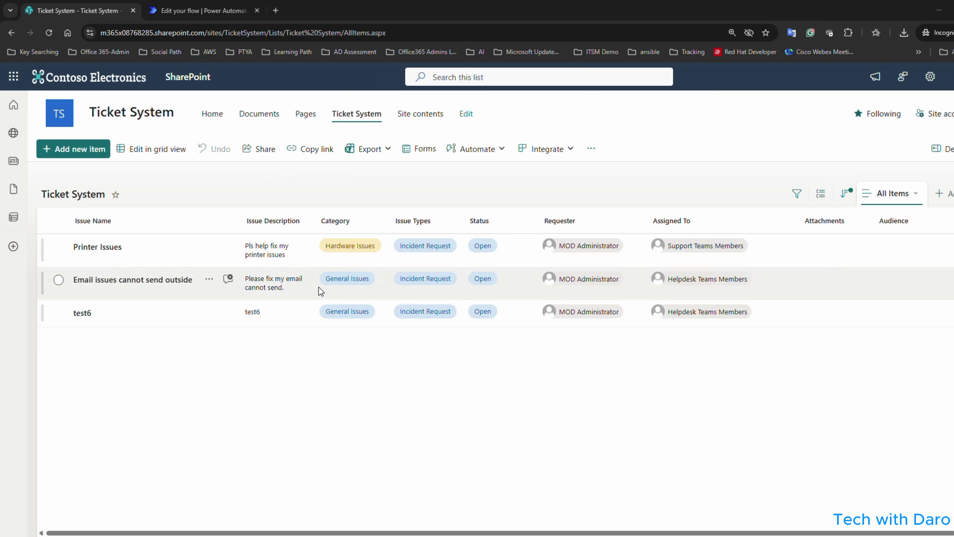
click(49, 33)
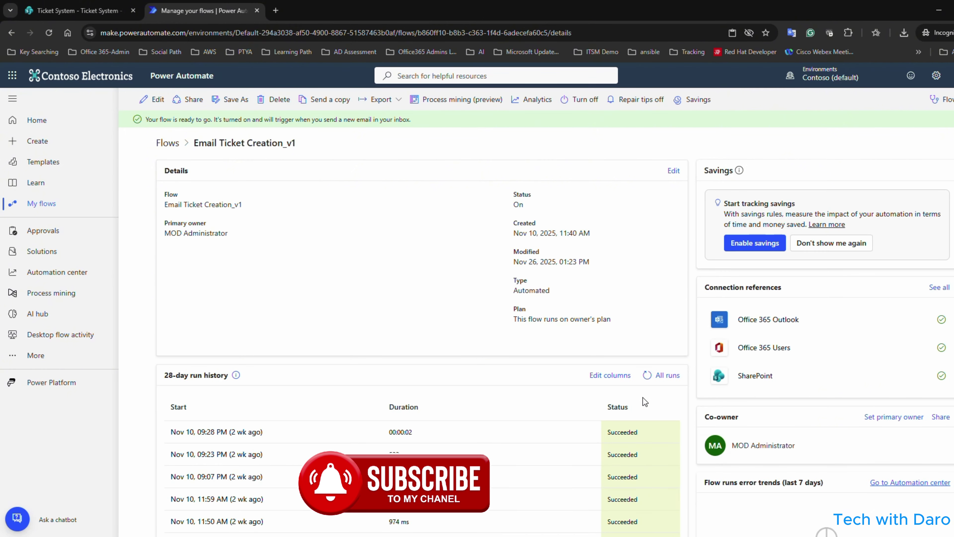
click(646, 375)
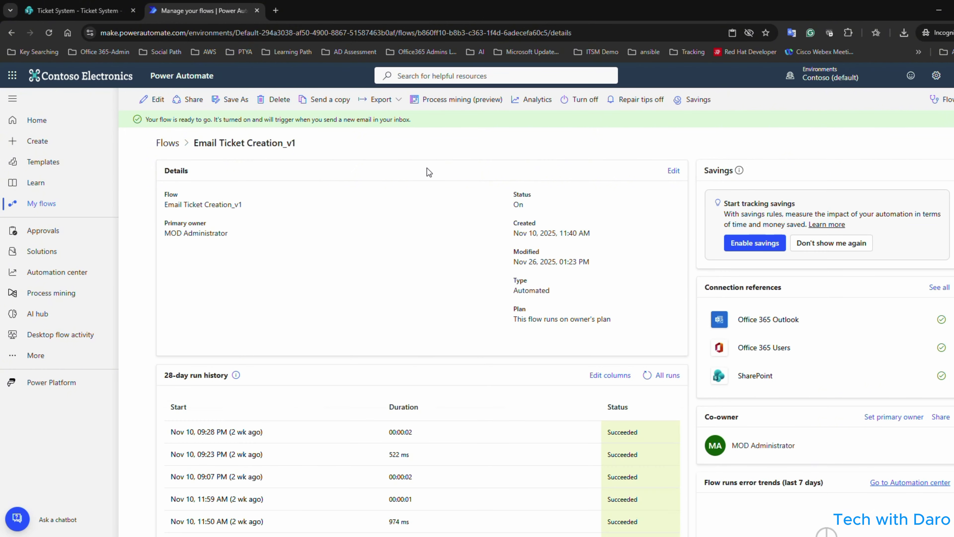
click(89, 11)
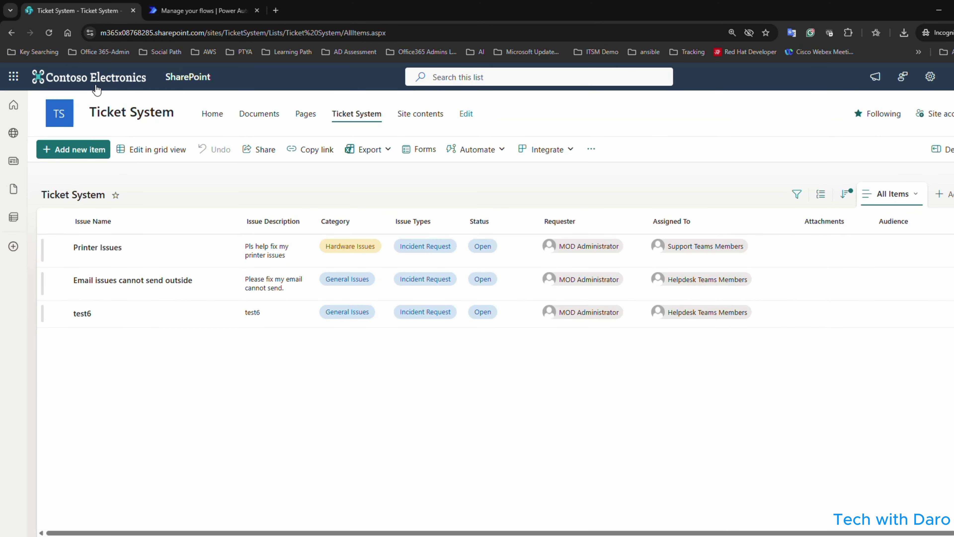
Reload the Ticket System list twice, then refresh the flow's run history.
click(48, 33)
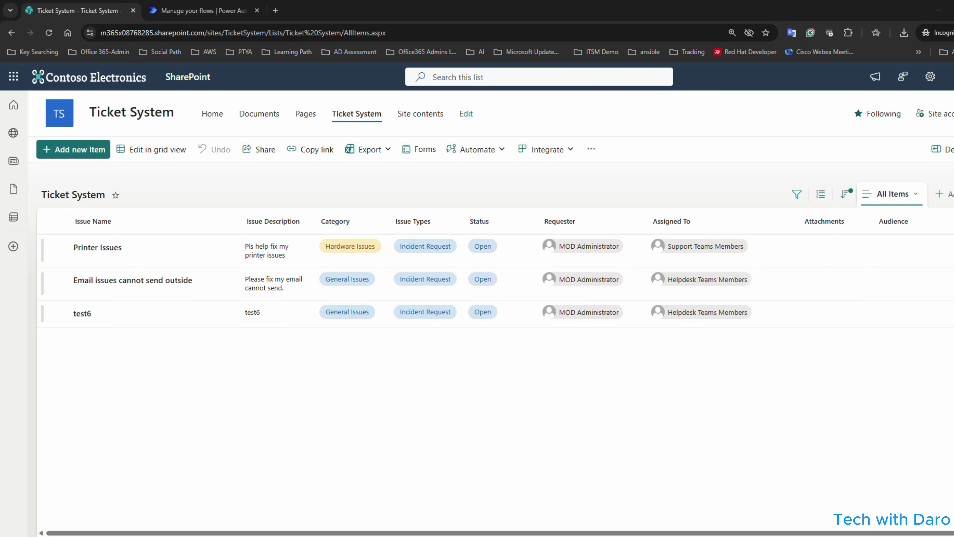
click(47, 34)
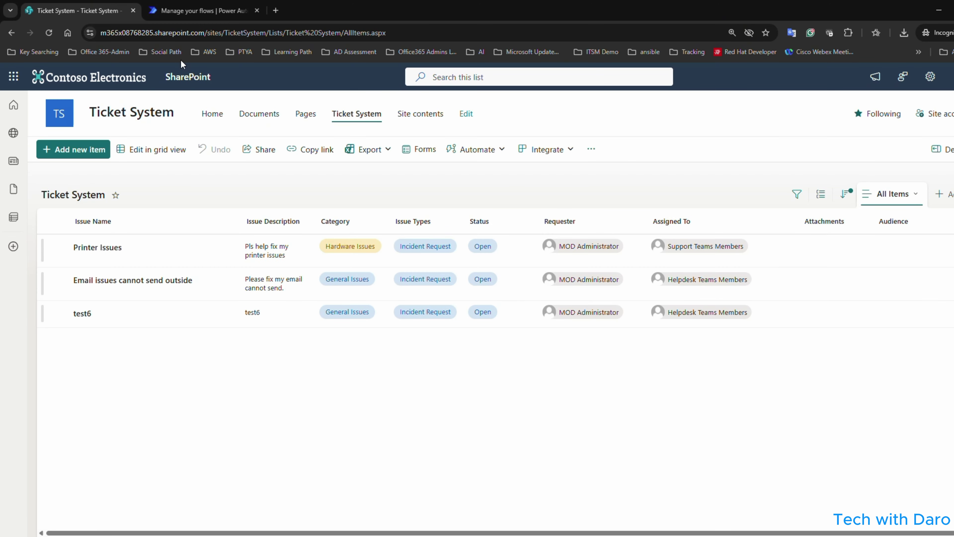
click(181, 7)
click(647, 375)
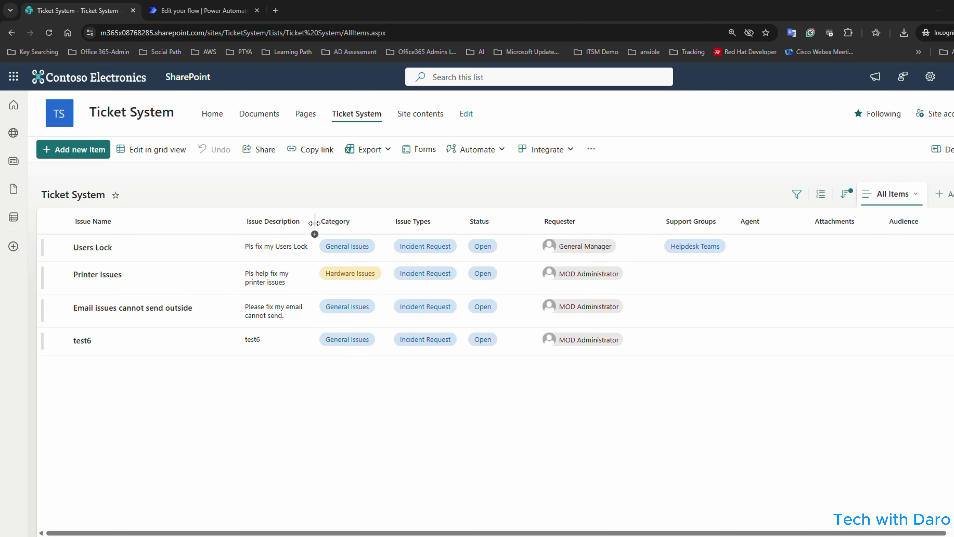
Widen the Issue Description and Issue Types columns and select the Users Lock ticket.
drag(315, 223, 343, 223)
drag(492, 225, 515, 226)
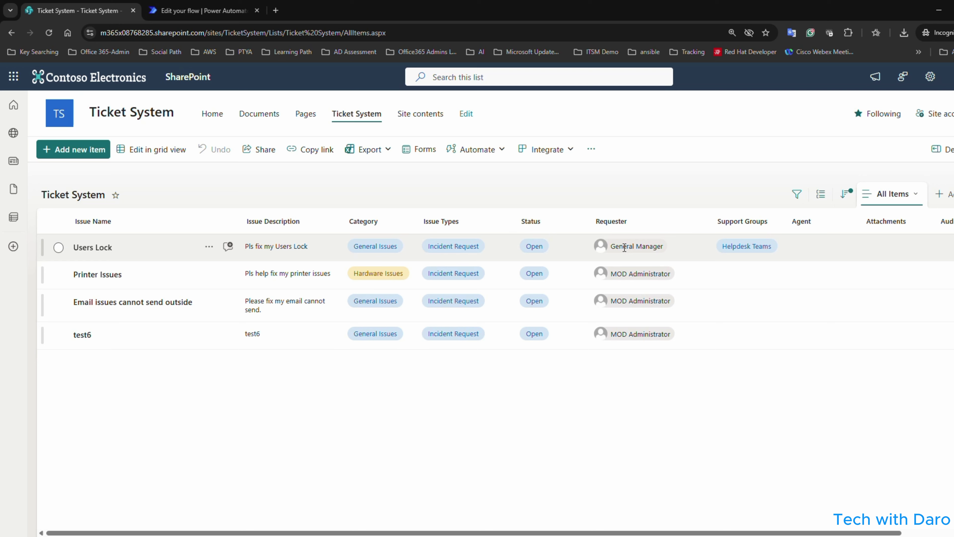
click(604, 249)
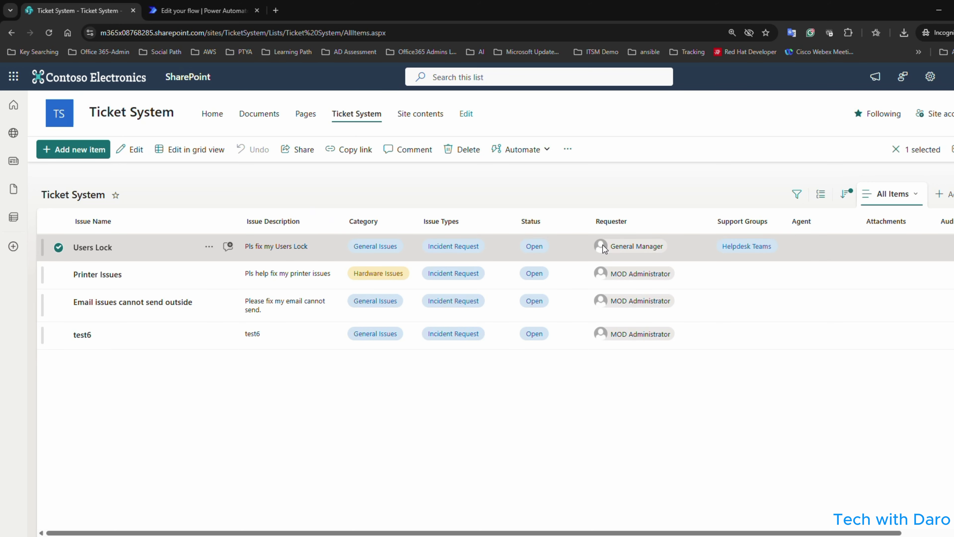
Review the Users Lock ticket's details and Requester, then go to the flow's latest run results.
double_click(596, 246)
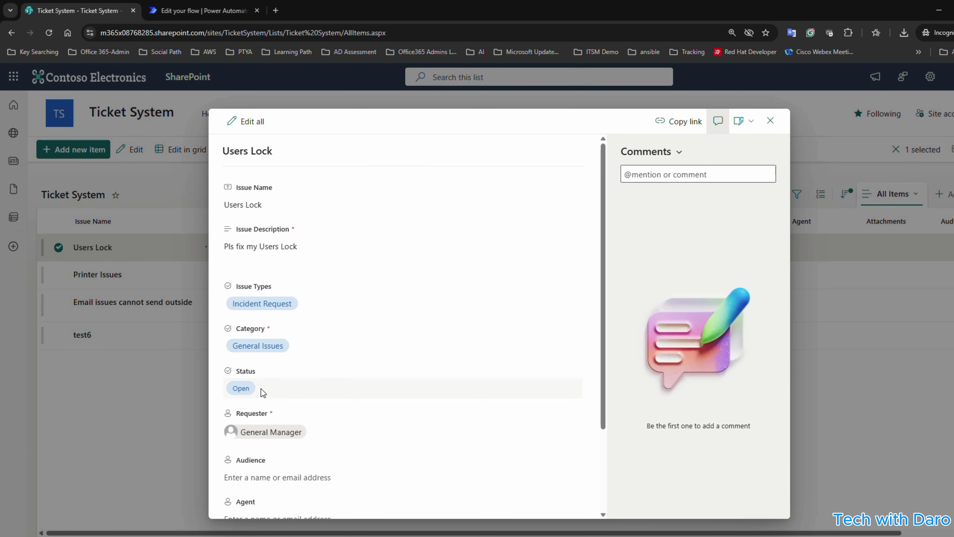
click(235, 436)
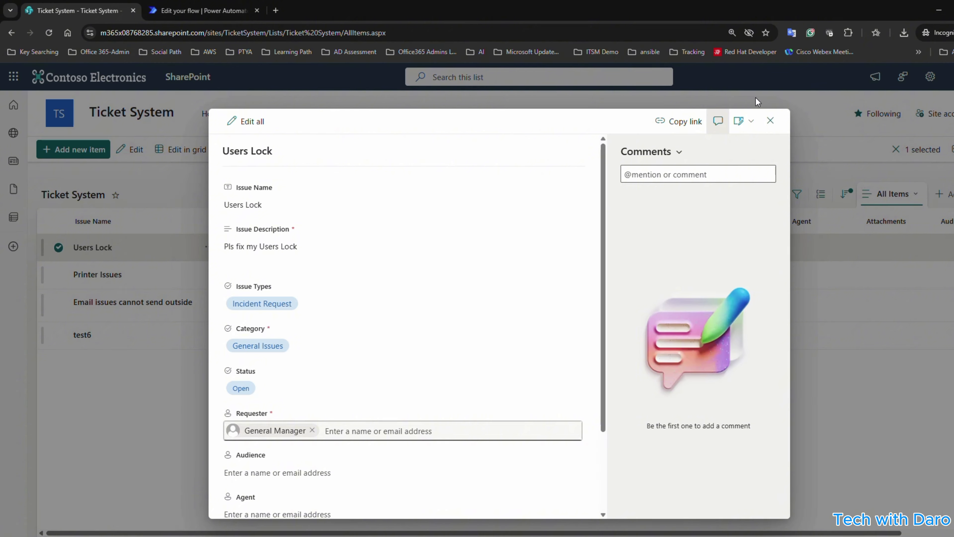
click(771, 119)
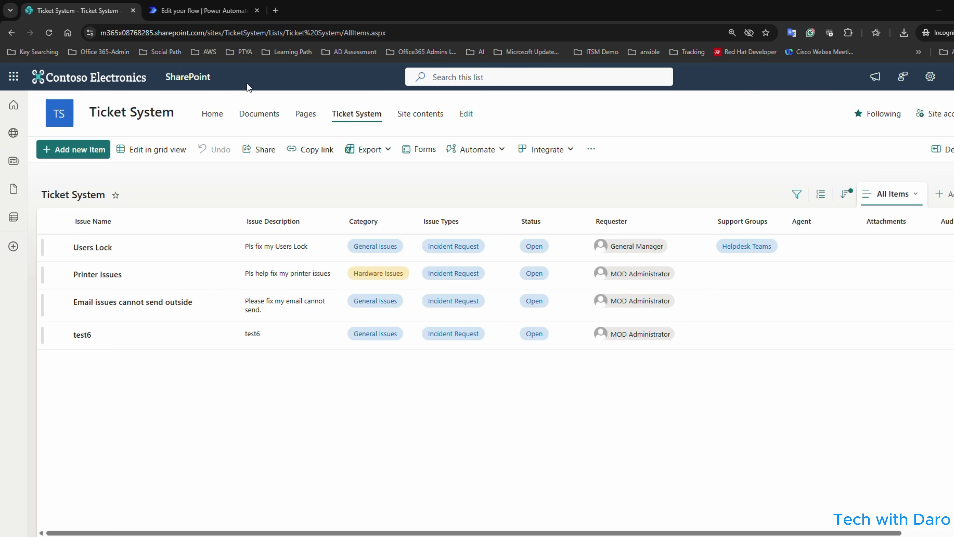
click(225, 10)
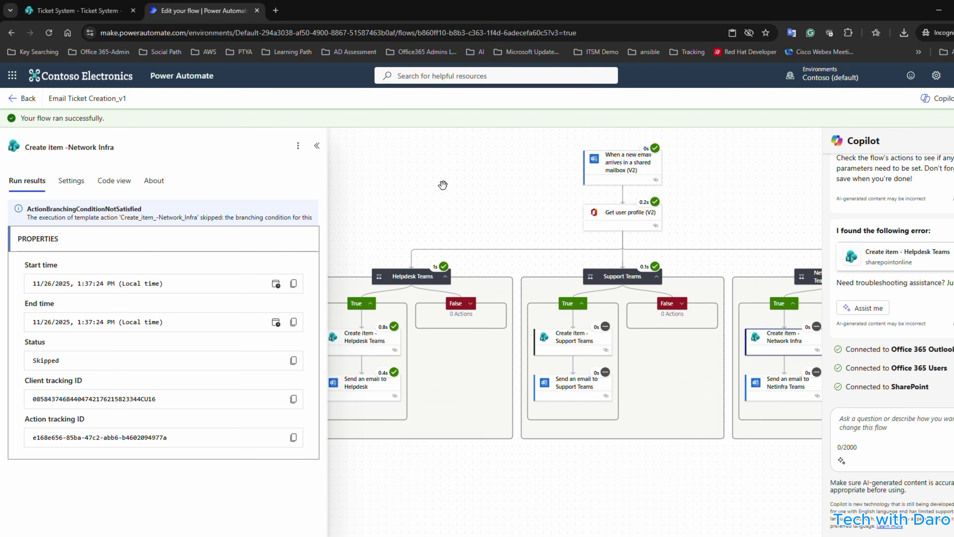
Check that the Helpdesk Teams condition evaluated True for 'Users Lock', then return to the Ticket System list.
drag(443, 185, 473, 162)
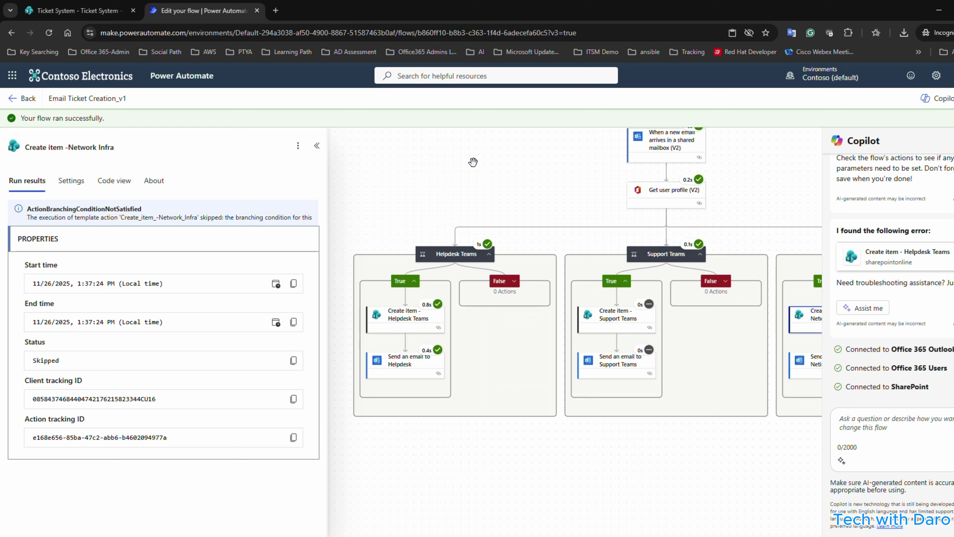
click(475, 254)
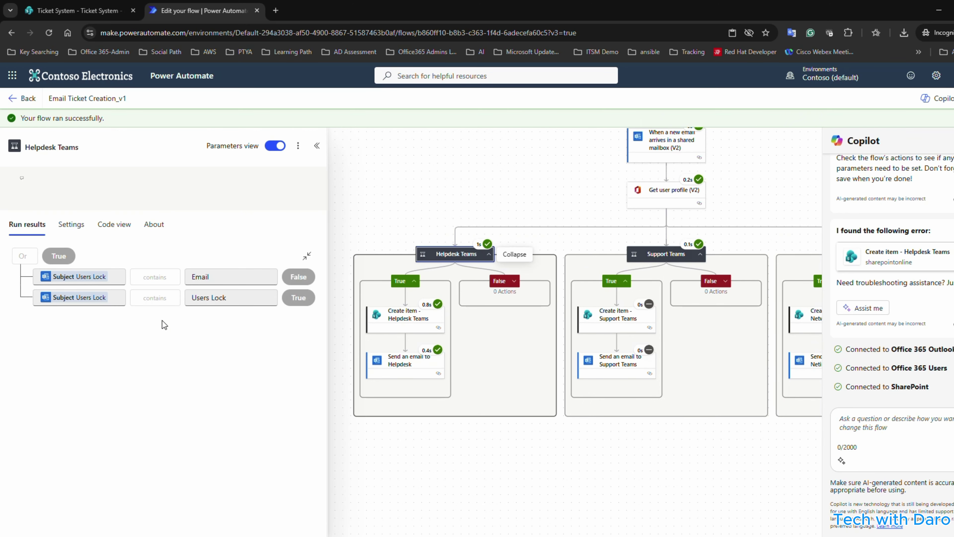
drag(770, 441, 750, 415)
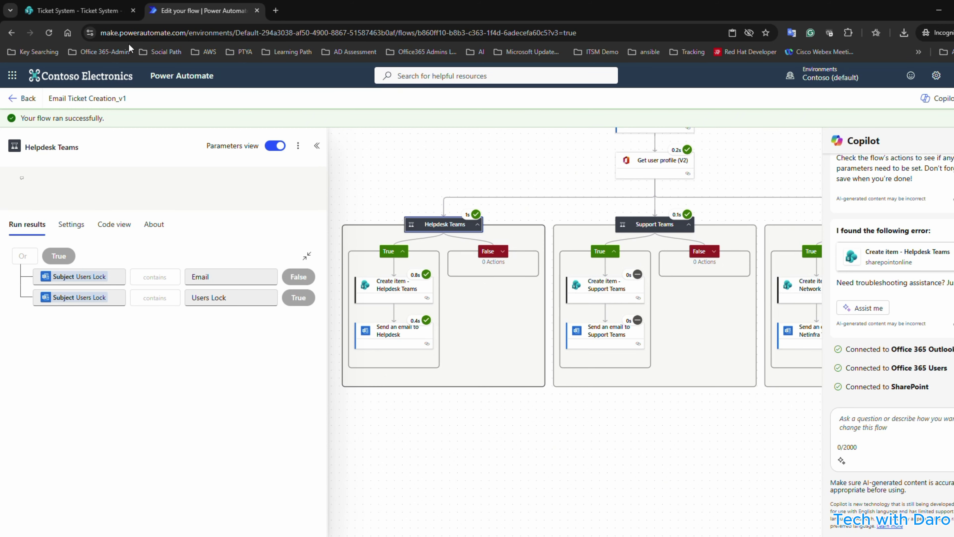
click(75, 10)
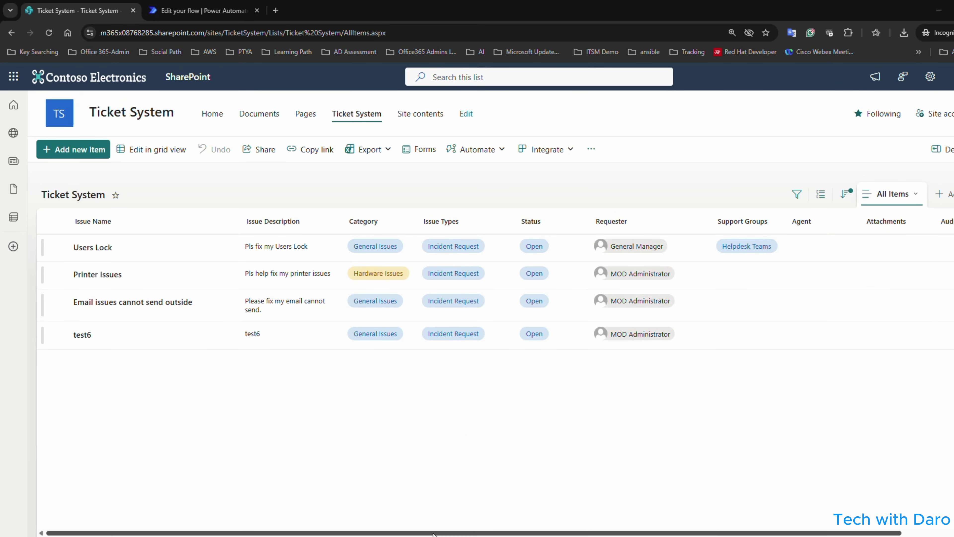
Scroll the ticket list sideways, then bring the helpdesk Outlook window over it and maximize it.
drag(424, 533, 346, 526)
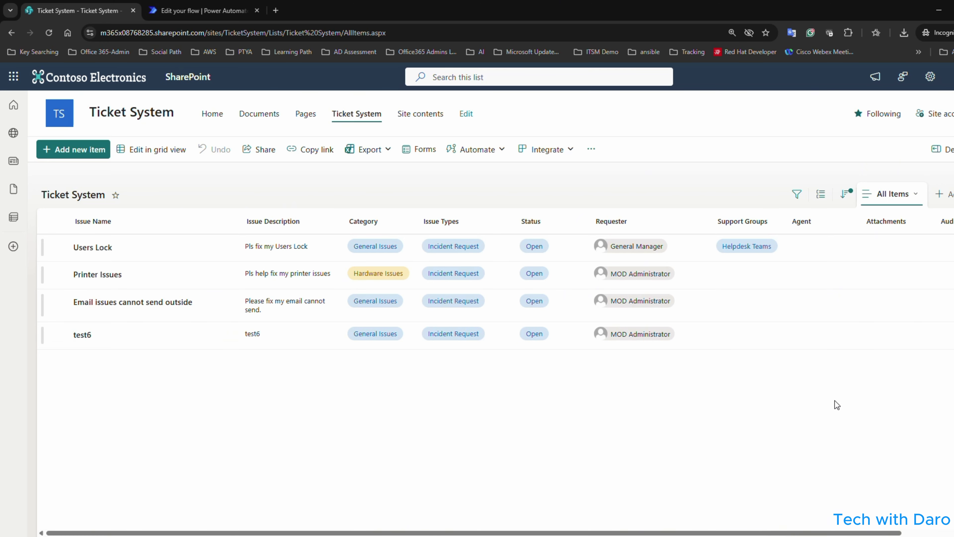
mouse_move(717, 536)
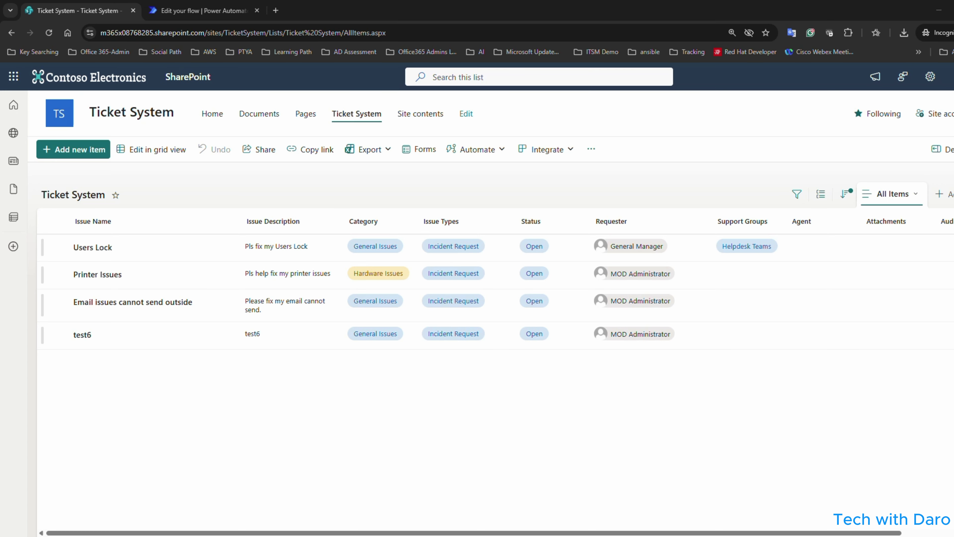
drag(0, 330, 353, 312)
double_click(353, 311)
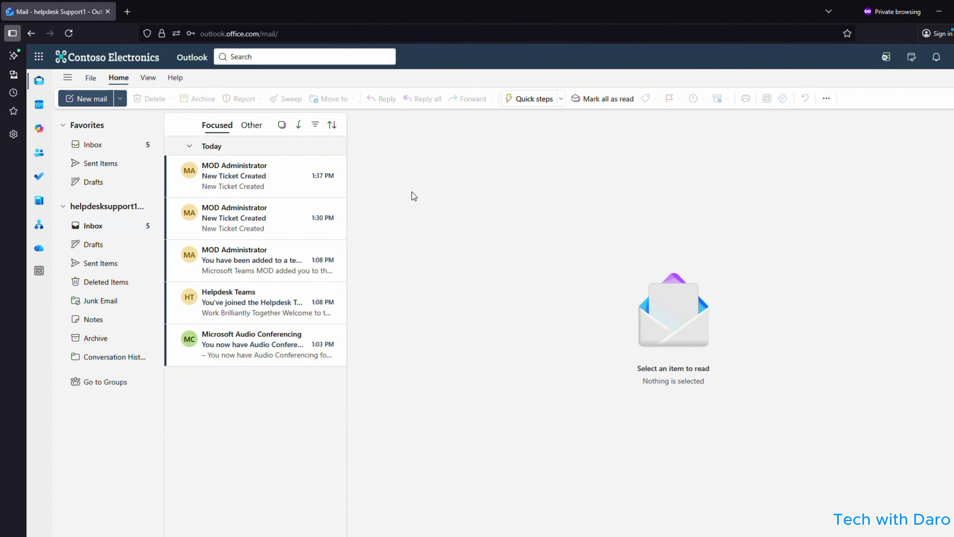
Open the newest New Ticket Created email and view the helpdesk Teams group's overview, owner and members.
click(246, 177)
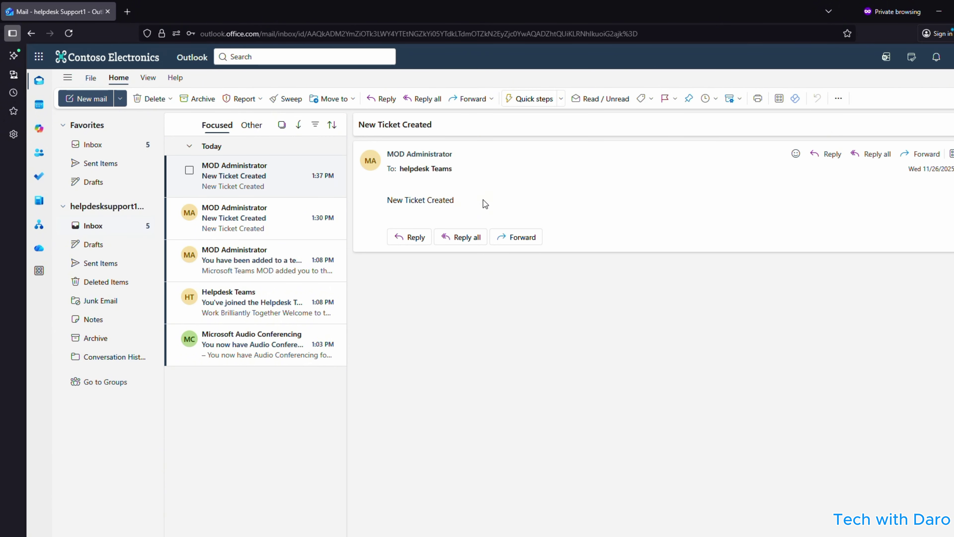
drag(482, 204, 376, 197)
click(434, 172)
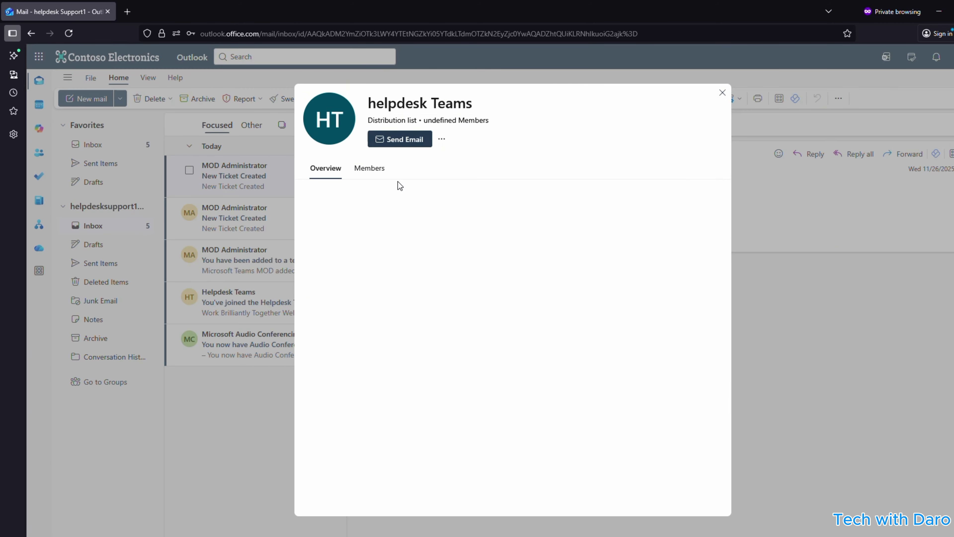
click(369, 168)
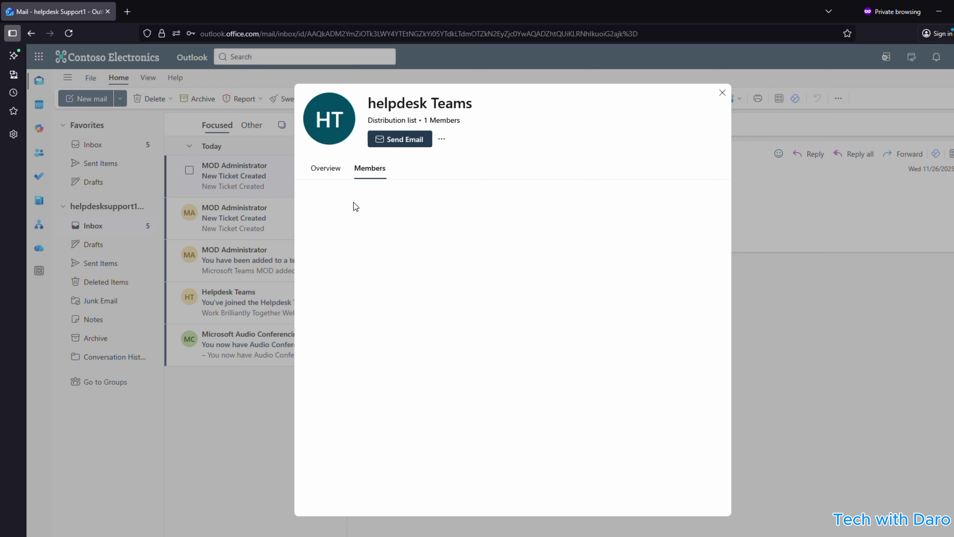
click(325, 173)
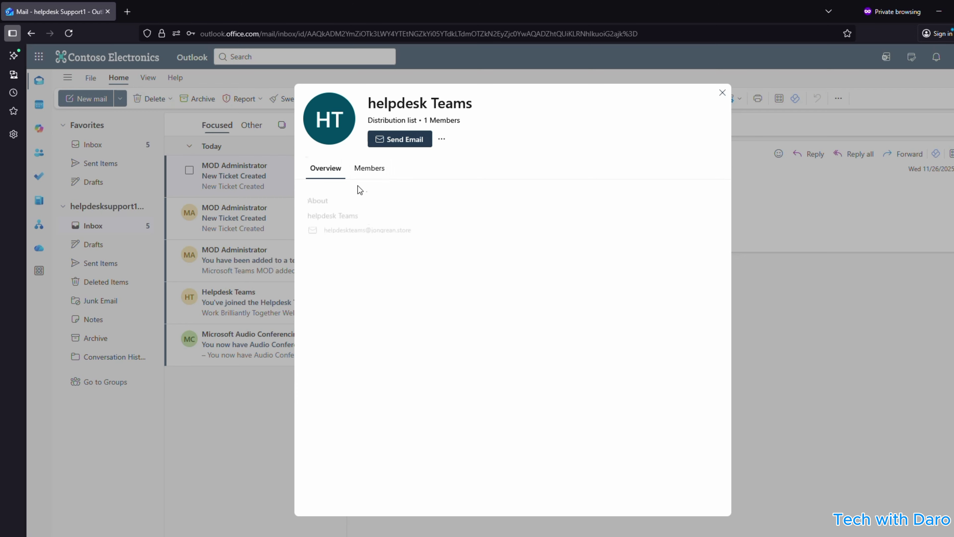
click(368, 174)
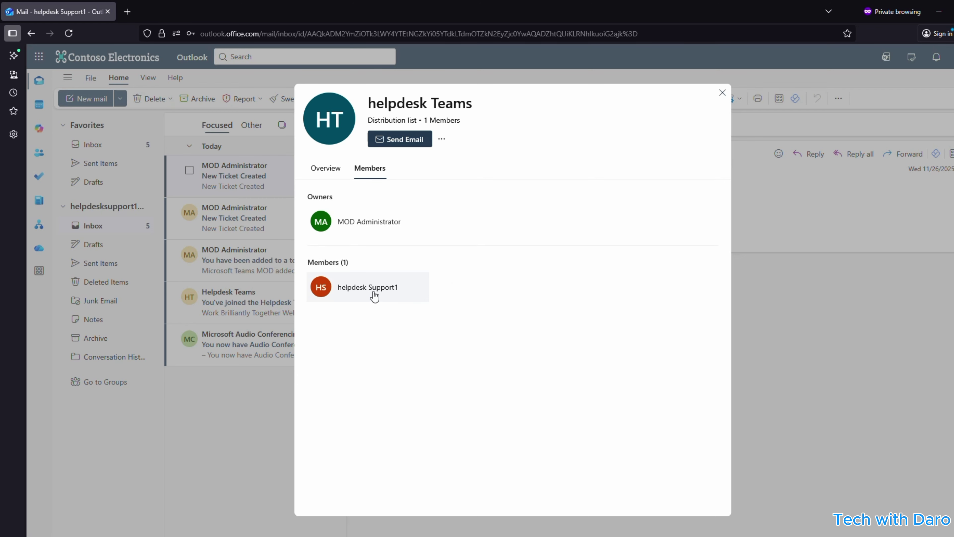
Close the group card, reread the notification body, and minimize Outlook to reveal the ticket list.
click(722, 93)
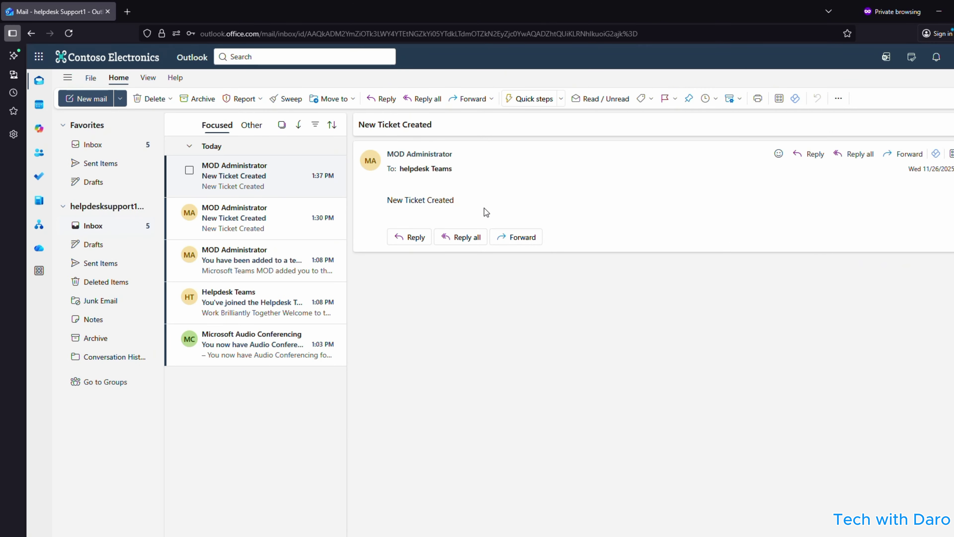
drag(454, 200, 391, 199)
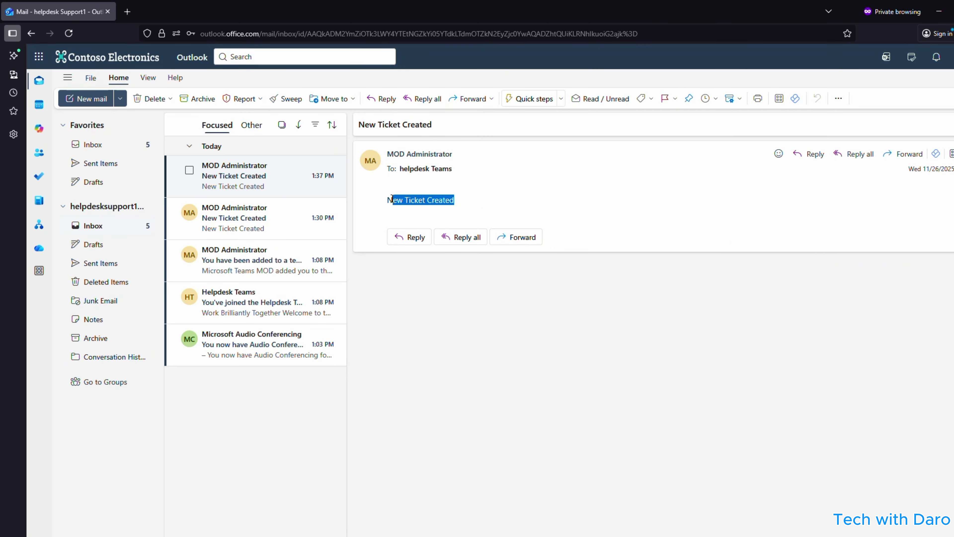
click(938, 12)
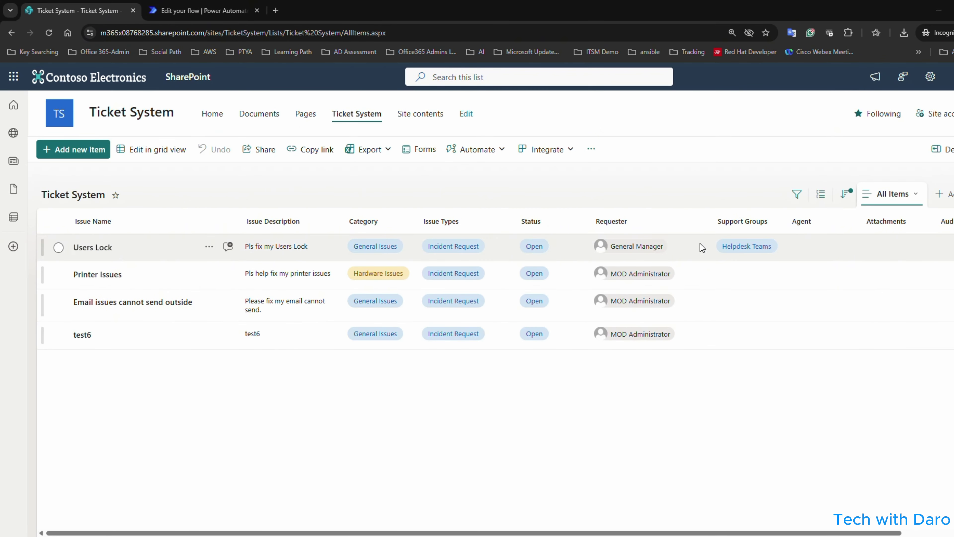